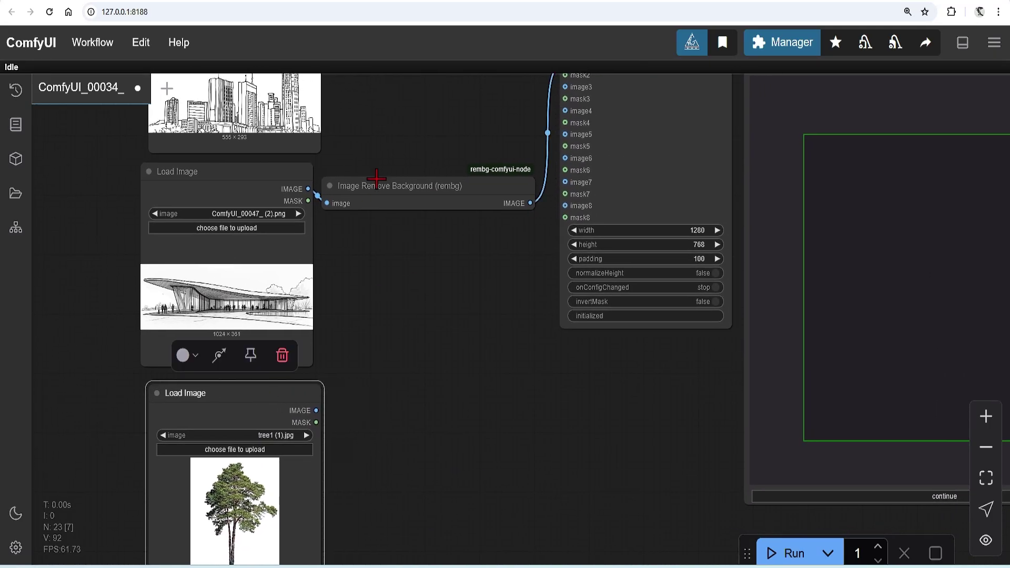
# Step: Place another Image Remove Background node beside the tree's Load Image node and wire it between the tree image and the compositor configuration node
pyautogui.keyDown('alt'); pyautogui.moveTo(386, 189); pyautogui.dragTo(406, 389); pyautogui.keyUp('alt')
pyautogui.moveTo(315, 411); pyautogui.dragTo(348, 402)
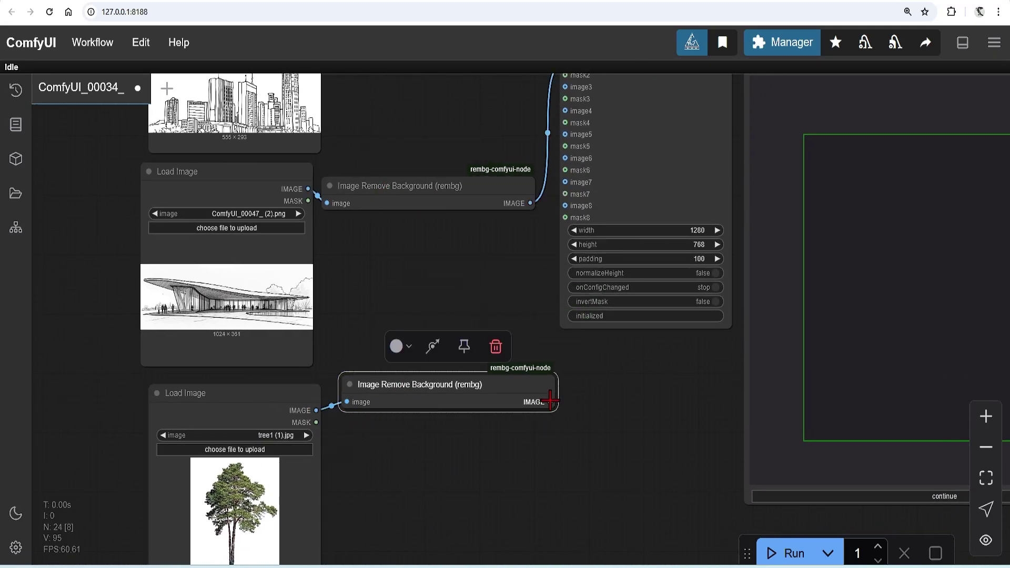
pyautogui.moveTo(551, 401); pyautogui.dragTo(580, 106)
# Step: Connect the boardwalk photo's Load Image output directly to a free image input on the compositor configuration node
pyautogui.scroll(-5, 451, 258)
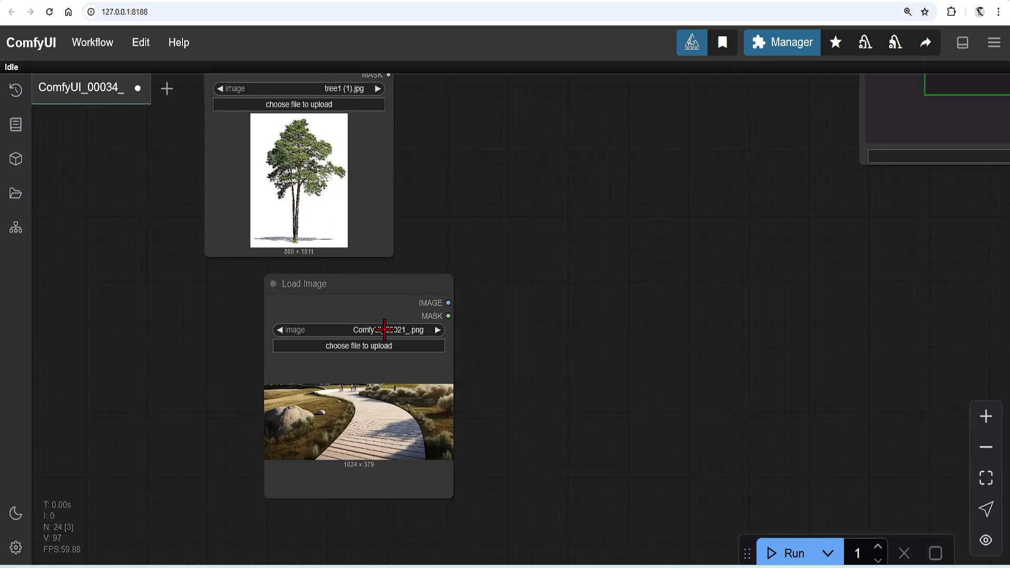
pyautogui.moveTo(440, 304)
pyautogui.mouseDown()
pyautogui.moveTo(452, 414)
pyautogui.moveTo(574, 165)
pyautogui.moveTo(510, 194)
pyautogui.mouseUp()
pyautogui.scroll(-10, 450, 402)
pyautogui.scroll(7, 573, 165)
pyautogui.scroll(6, 525, 194)
pyautogui.moveTo(510, 194); pyautogui.dragTo(510, 194)
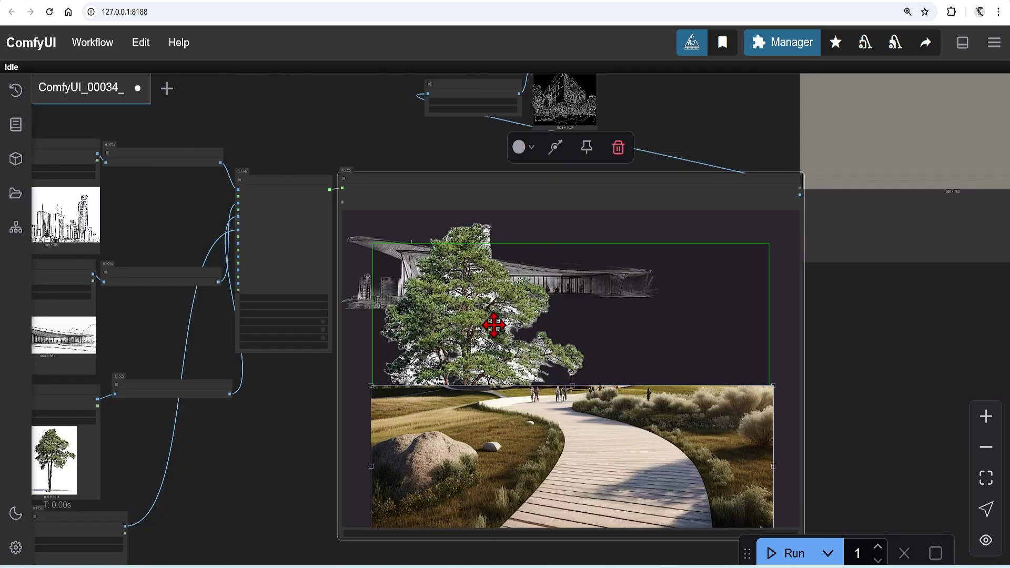
# Step: Arrange the compositor layers with the boardwalk across the foreground, the skyline behind it and the tree on the far right
pyautogui.moveTo(494, 325); pyautogui.dragTo(773, 340)
pyautogui.moveTo(501, 287)
pyautogui.mouseDown()
pyautogui.moveTo(540, 377)
pyautogui.moveTo(527, 410)
pyautogui.mouseUp()
pyautogui.moveTo(455, 283); pyautogui.dragTo(484, 337)
pyautogui.moveTo(540, 362); pyautogui.dragTo(683, 388)
pyautogui.moveTo(572, 379); pyautogui.dragTo(665, 349)
pyautogui.moveTo(739, 234); pyautogui.dragTo(681, 267)
pyautogui.moveTo(640, 321); pyautogui.dragTo(669, 306)
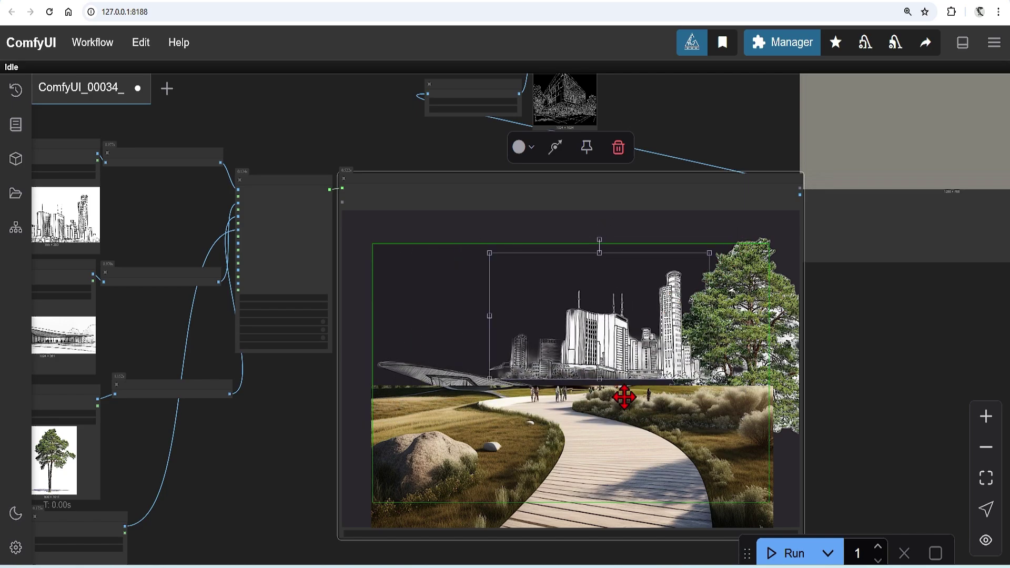
# Step: Lower the boardwalk slightly, enlarge the pavilion sketch across most of the canvas, and shift the tree slightly left
pyautogui.moveTo(633, 421); pyautogui.dragTo(632, 429)
pyautogui.moveTo(454, 370); pyautogui.dragTo(454, 359)
pyautogui.moveTo(686, 329); pyautogui.dragTo(736, 292)
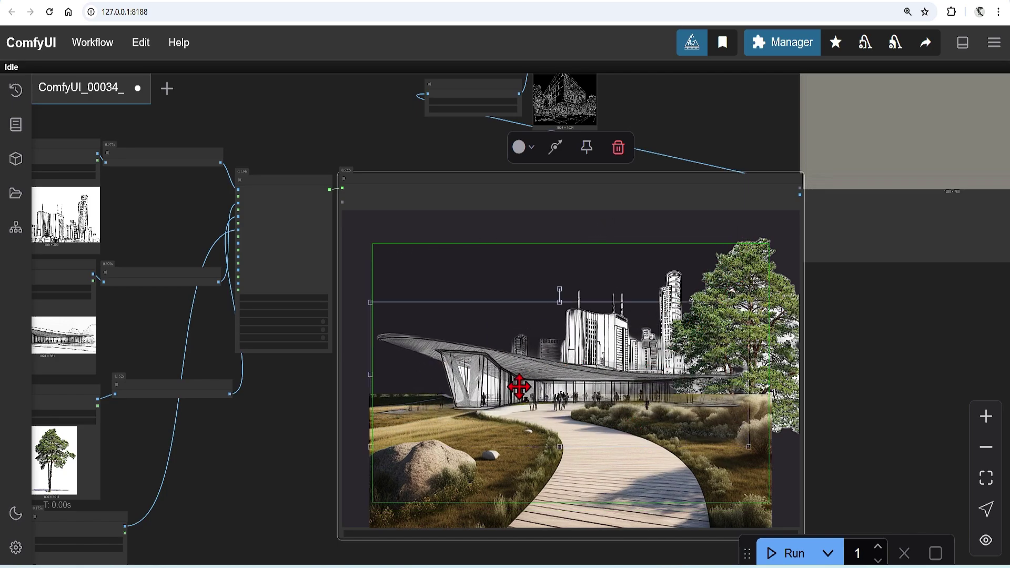
pyautogui.moveTo(519, 387); pyautogui.dragTo(516, 384)
pyautogui.click(784, 323)
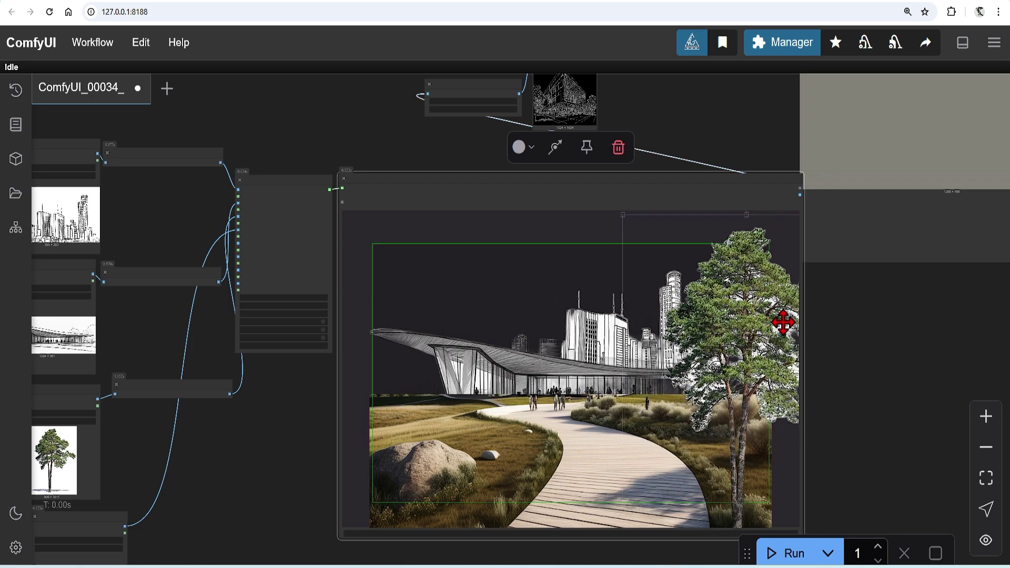
pyautogui.moveTo(784, 323); pyautogui.dragTo(771, 319)
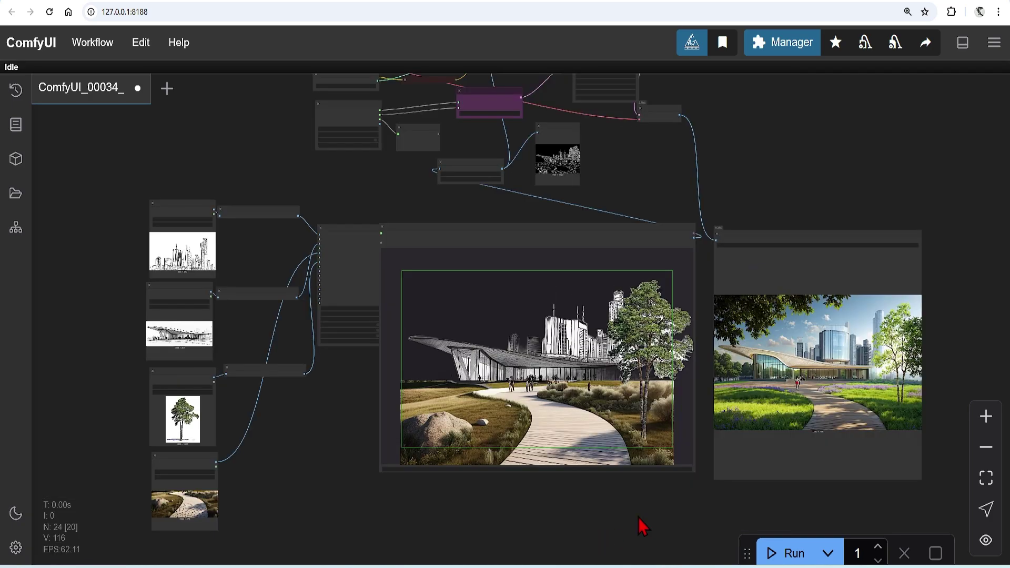
# Step: Examine the rendered park scene in the output image next to the composition
pyautogui.scroll(4, 832, 403)
pyautogui.scroll(2, 803, 387)
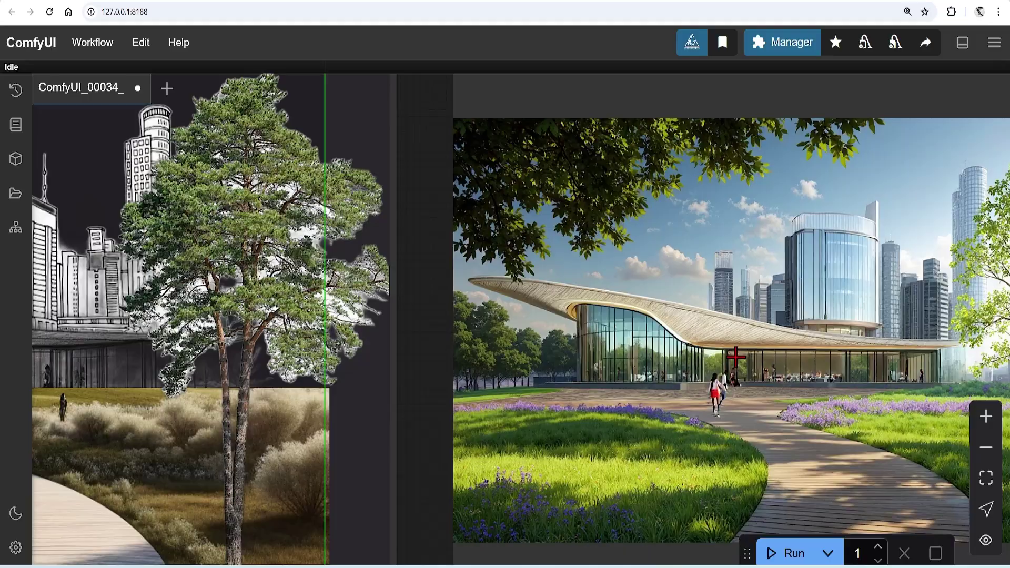
pyautogui.scroll(-2, 800, 332)
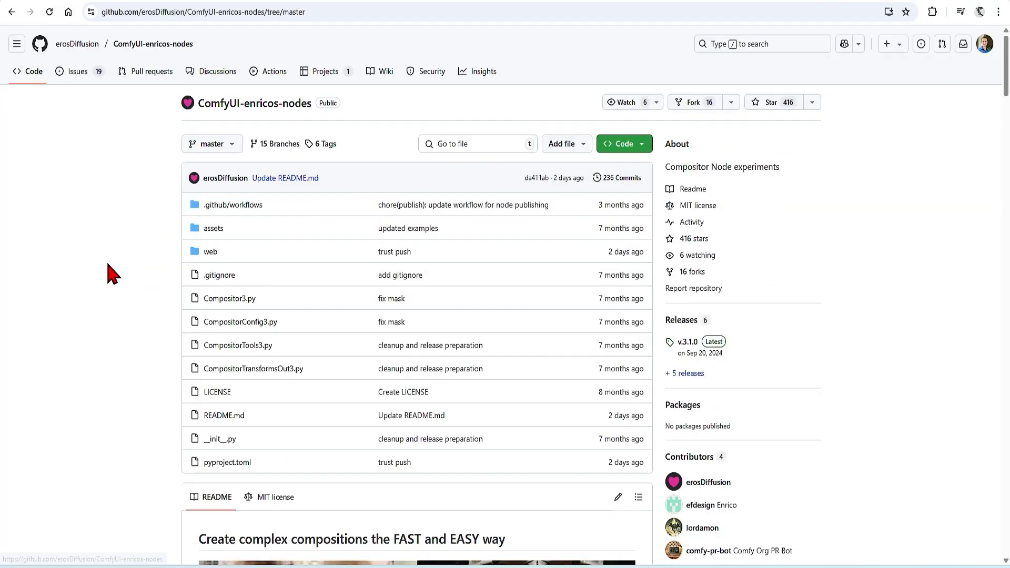
pyautogui.scroll(-2, 108, 273)
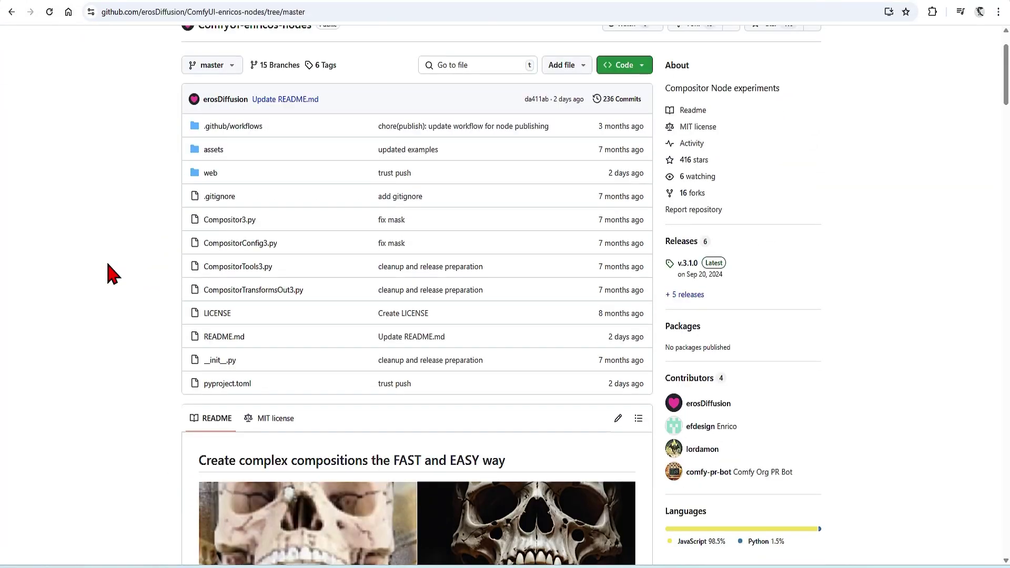
# Step: Read the ComfyUI-enricos-nodes README on GitHub, highlighting the Compositor Node feature about passing up to 8 images
pyautogui.scroll(-7, 109, 273)
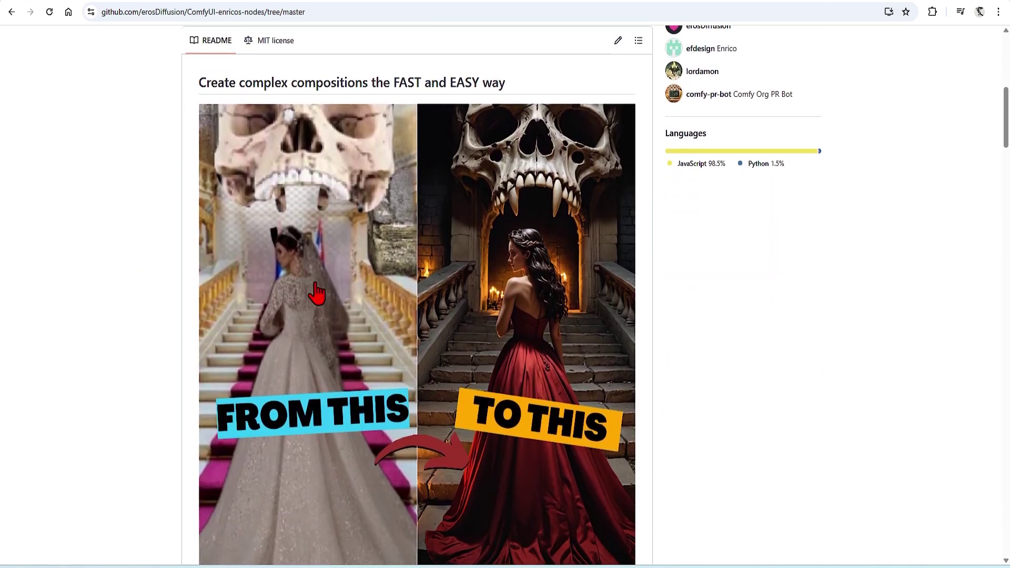
pyautogui.scroll(-7, 742, 353)
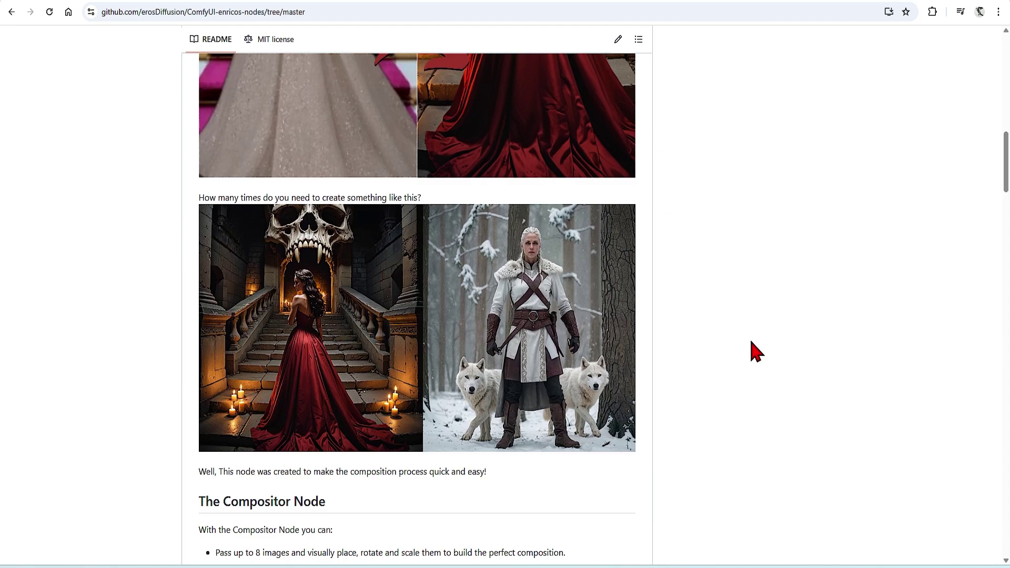
pyautogui.scroll(-5, 756, 351)
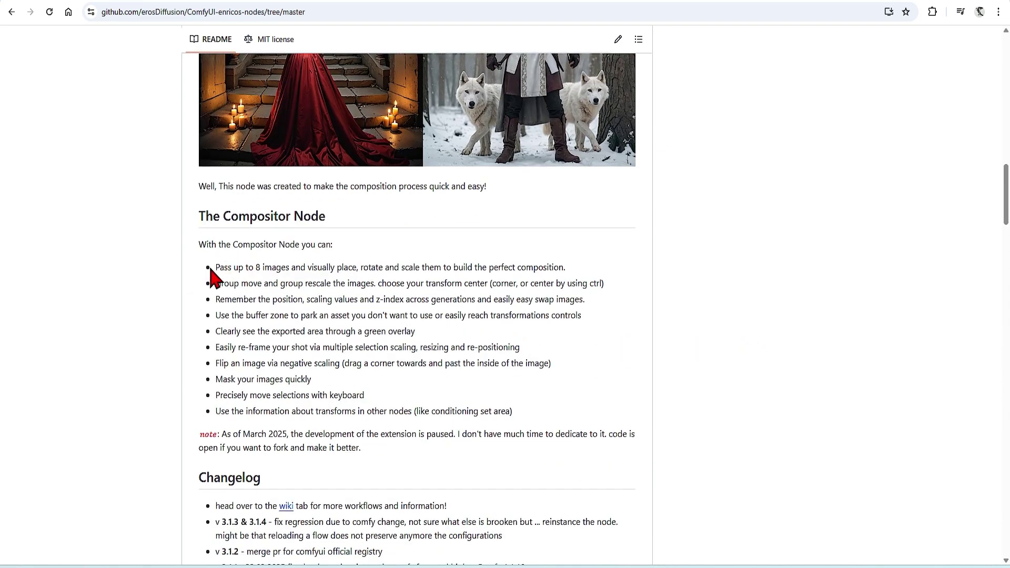
pyautogui.moveTo(217, 267); pyautogui.dragTo(575, 276)
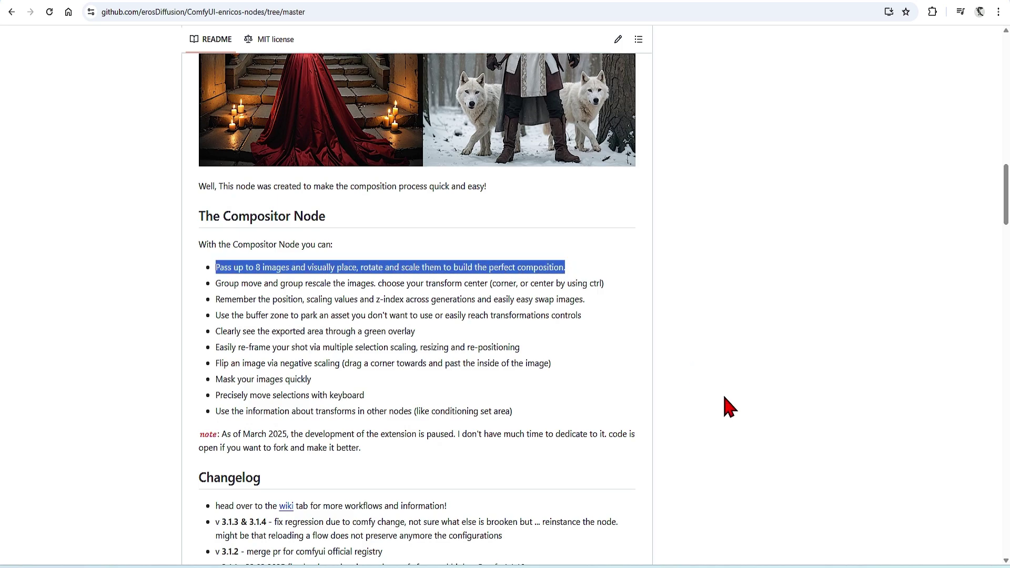
pyautogui.click(750, 422)
pyautogui.scroll(-12, 750, 422)
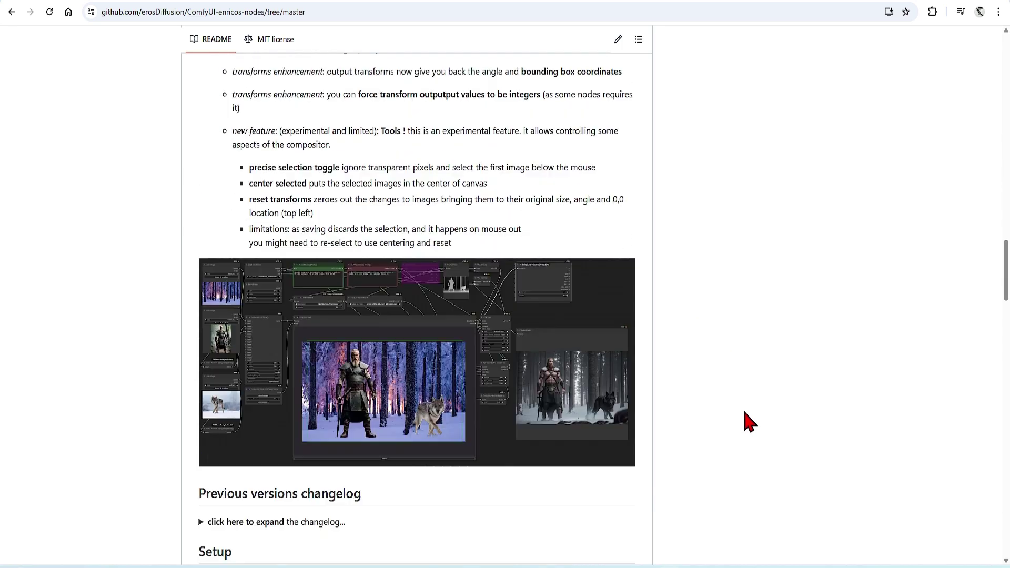
pyautogui.scroll(2, 750, 423)
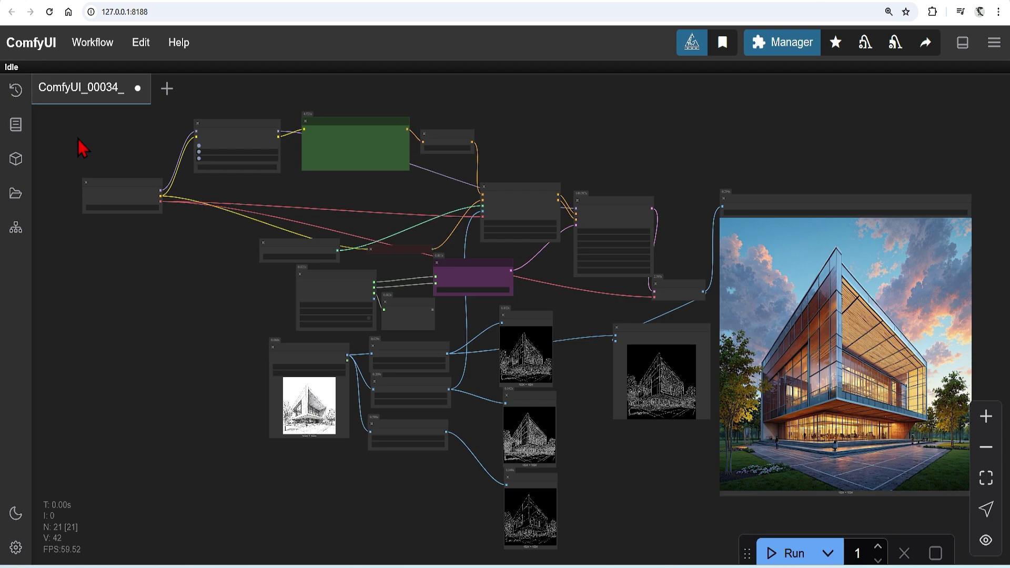
# Step: Examine the base Flux workflow in ComfyUI, from the checkpoint and LoRA loaders through the ControlNet nodes to the KSampler
pyautogui.scroll(10, 74, 148)
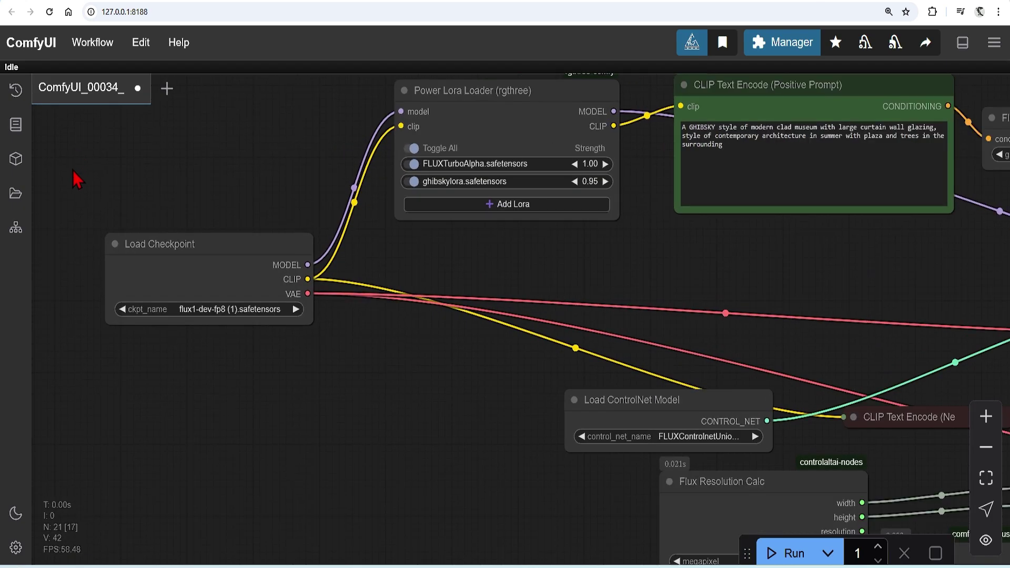
pyautogui.scroll(-1, 186, 342)
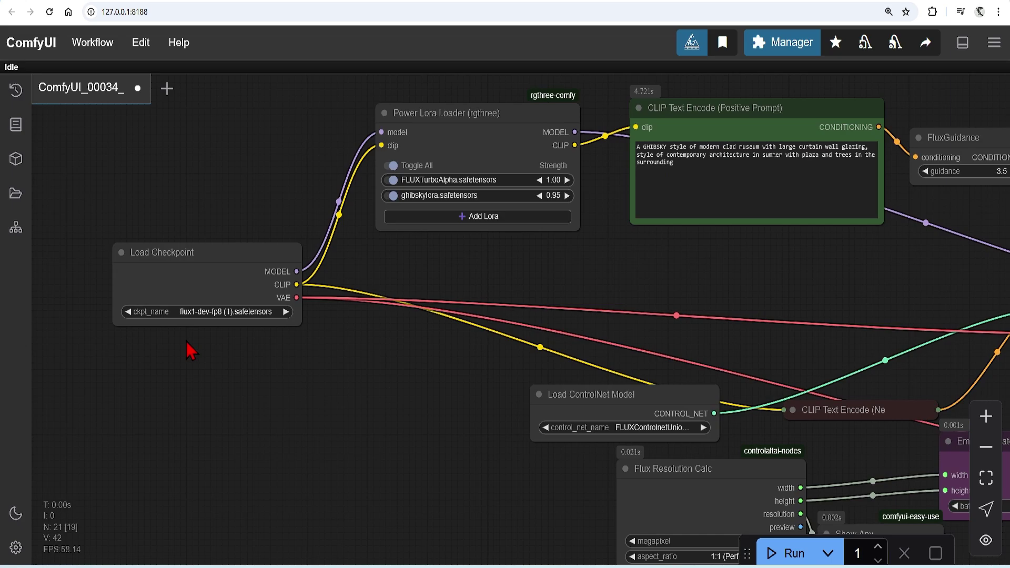
pyautogui.scroll(-4, 186, 342)
pyautogui.scroll(6, 468, 384)
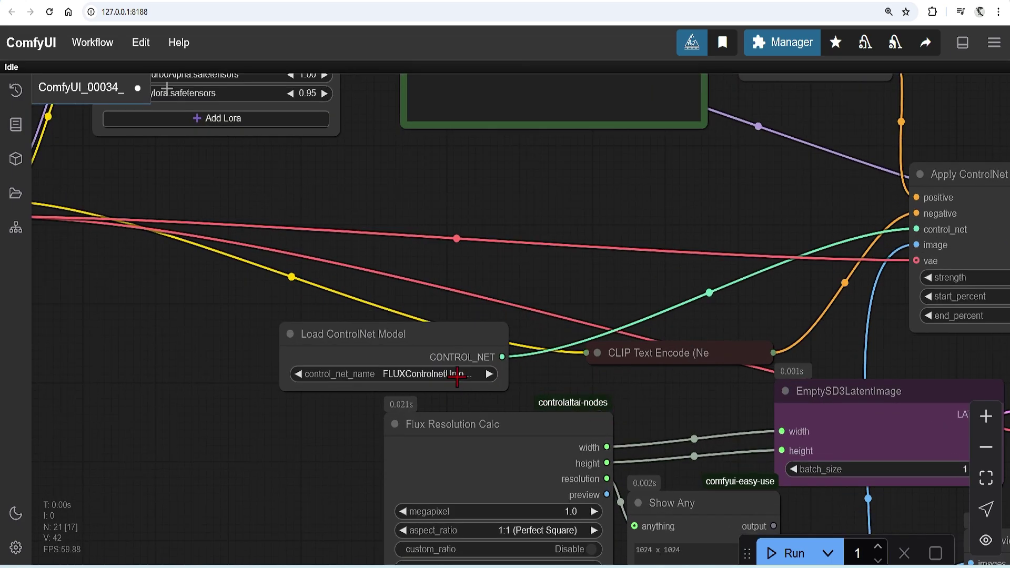
pyautogui.click(457, 375)
pyautogui.scroll(-1, 363, 221)
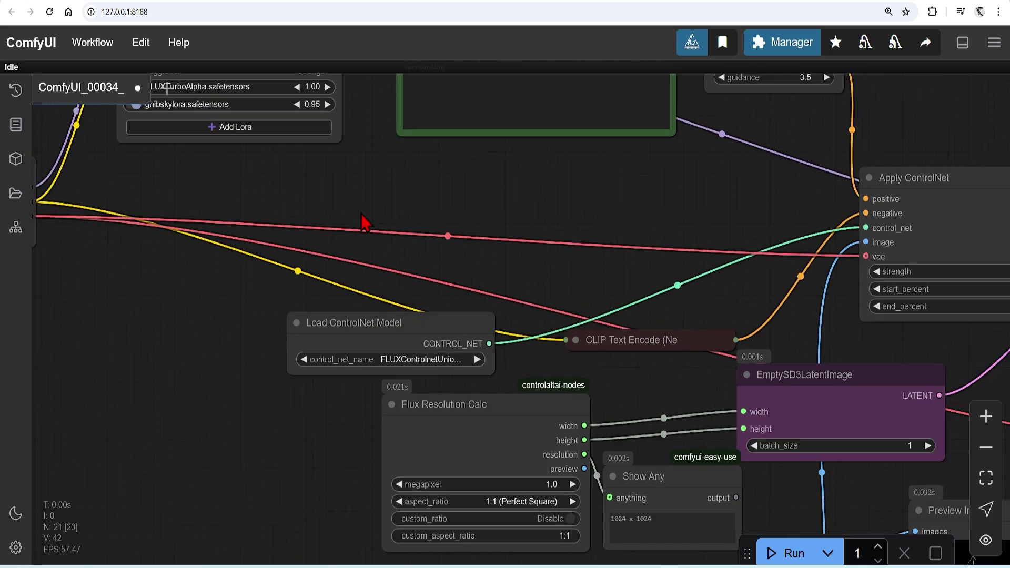
pyautogui.scroll(-6, 363, 219)
pyautogui.scroll(1, 973, 328)
pyautogui.moveTo(973, 328); pyautogui.dragTo(870, 332)
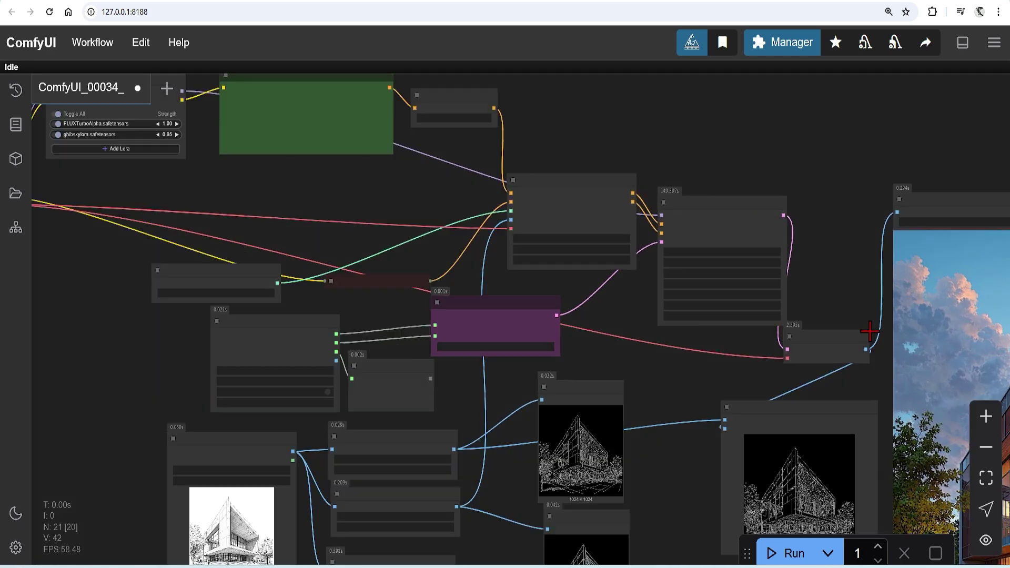
pyautogui.scroll(3, 831, 215)
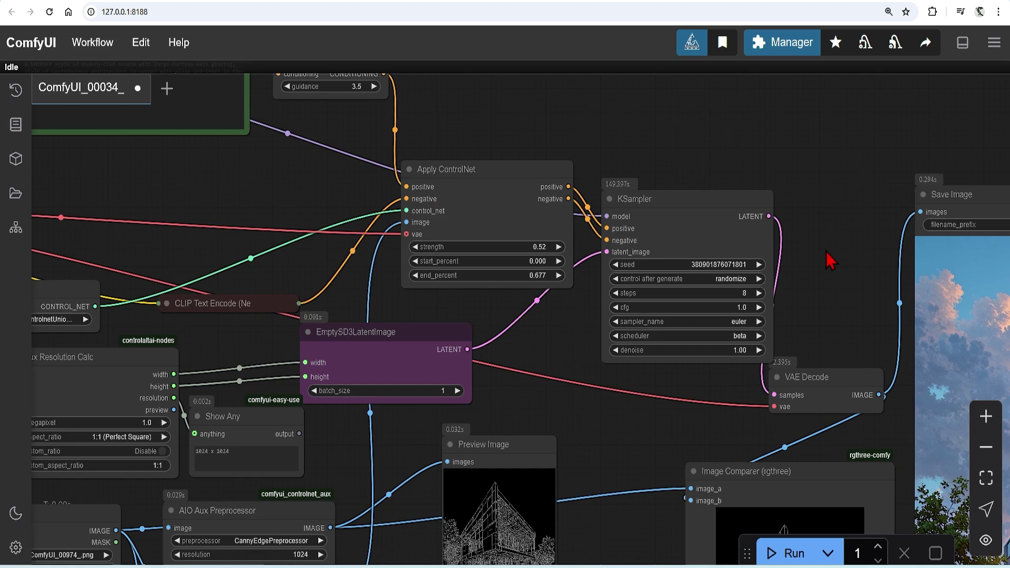
# Step: Review the custom nodes used in this workflow in ComfyUI Manager, and return to the manager's main screen
pyautogui.click(786, 46)
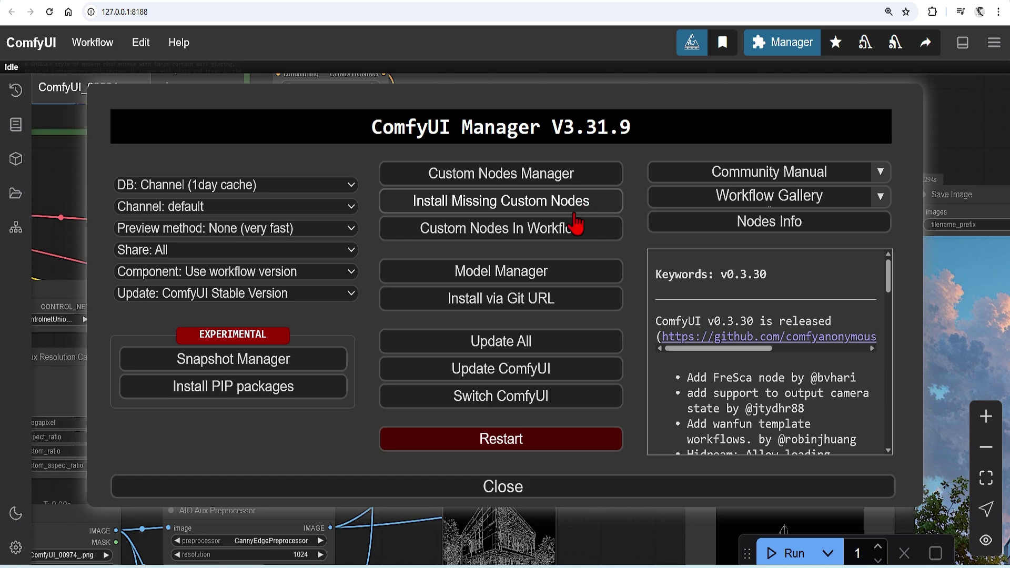
pyautogui.click(485, 228)
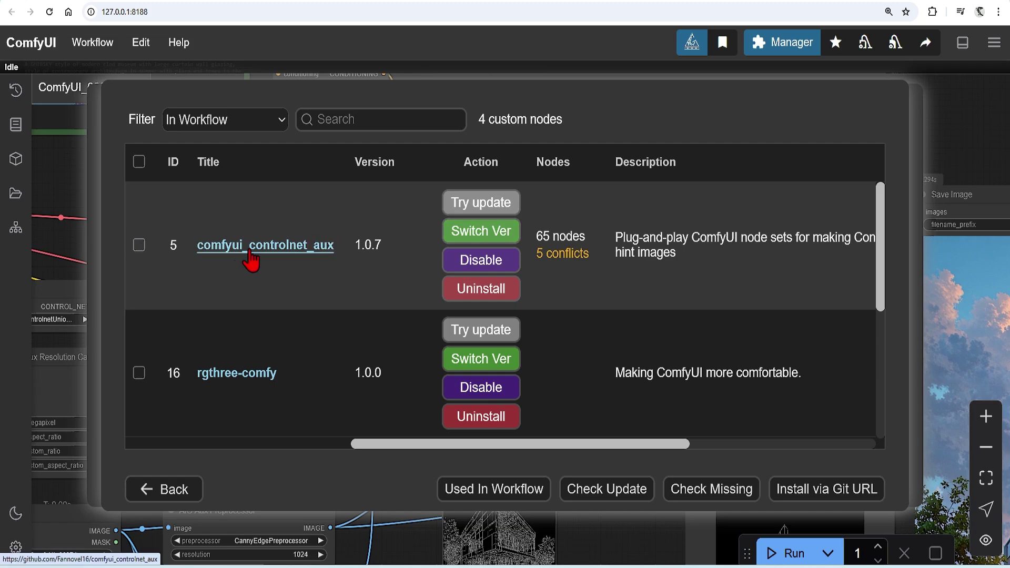
pyautogui.scroll(-1, 319, 329)
pyautogui.scroll(-2, 319, 328)
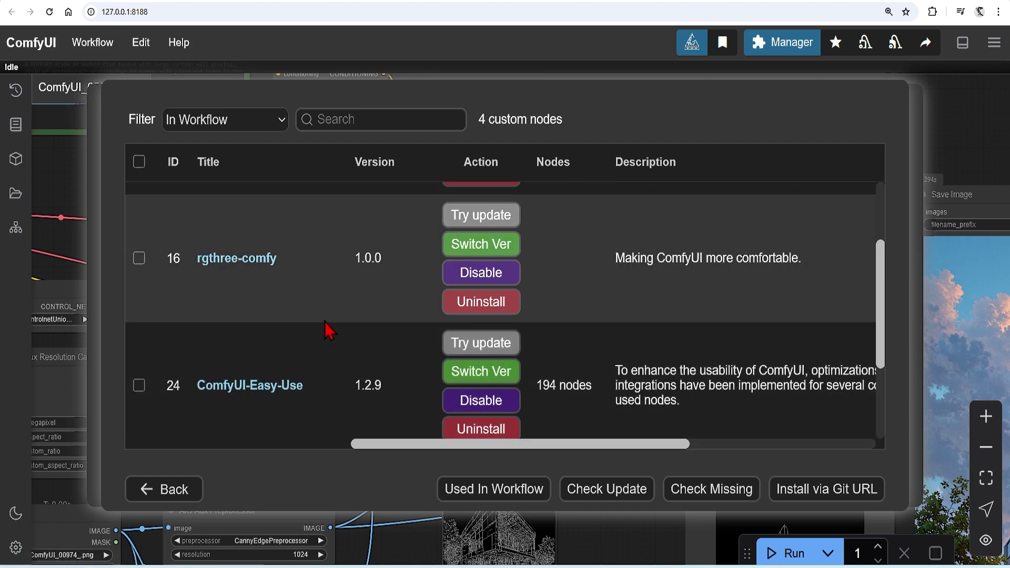
pyautogui.scroll(-1, 316, 336)
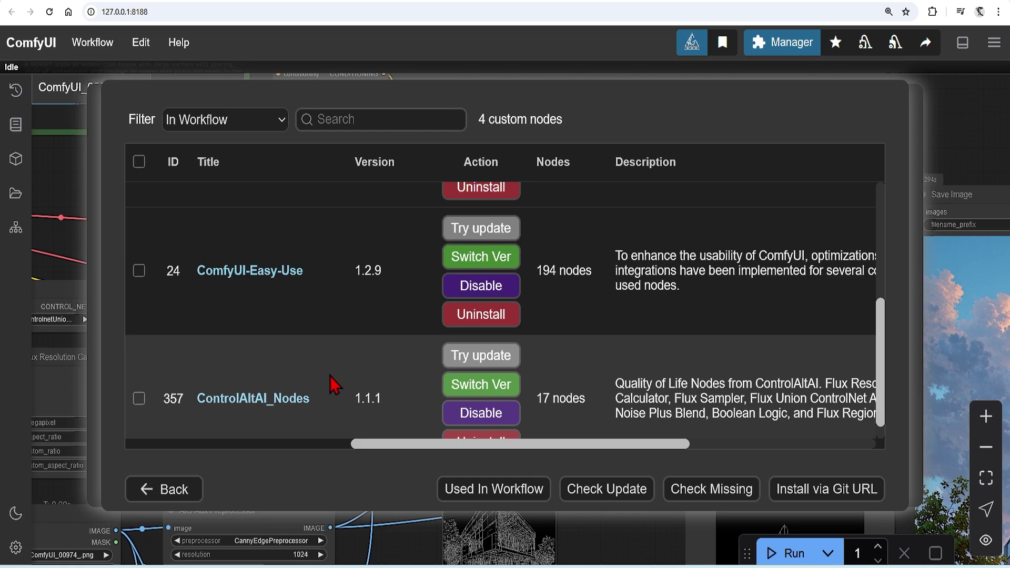
pyautogui.scroll(-1, 367, 316)
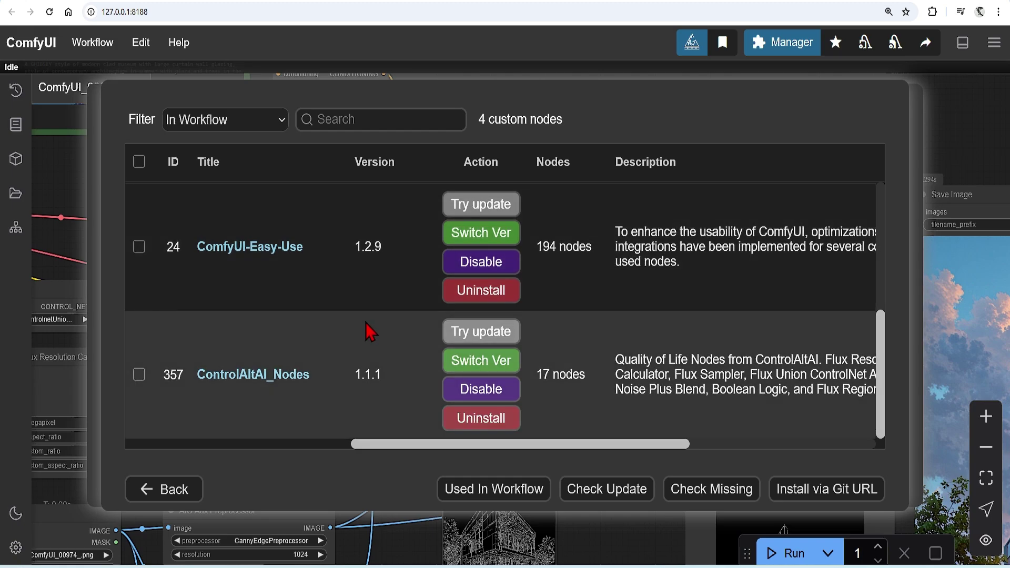
pyautogui.click(174, 491)
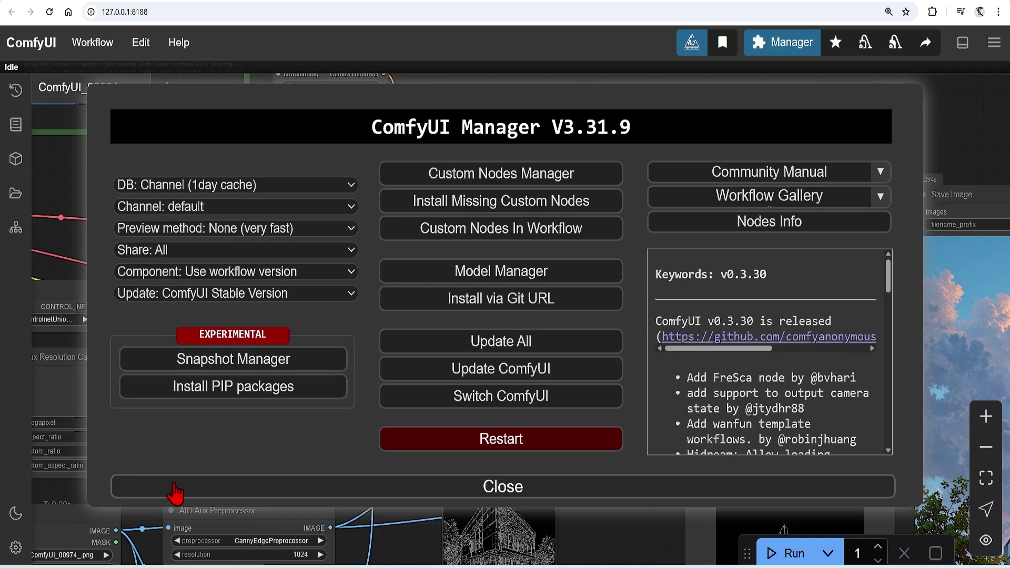
# Step: Search all custom nodes for "enri" and select the ComfyUI-enricos-nodes package
pyautogui.click(473, 182)
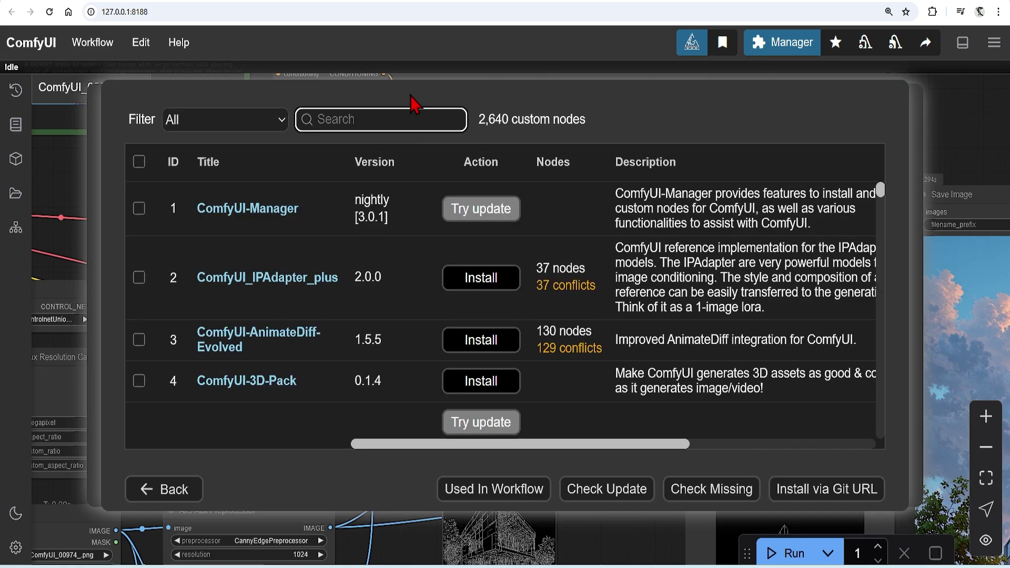
pyautogui.write('enri')
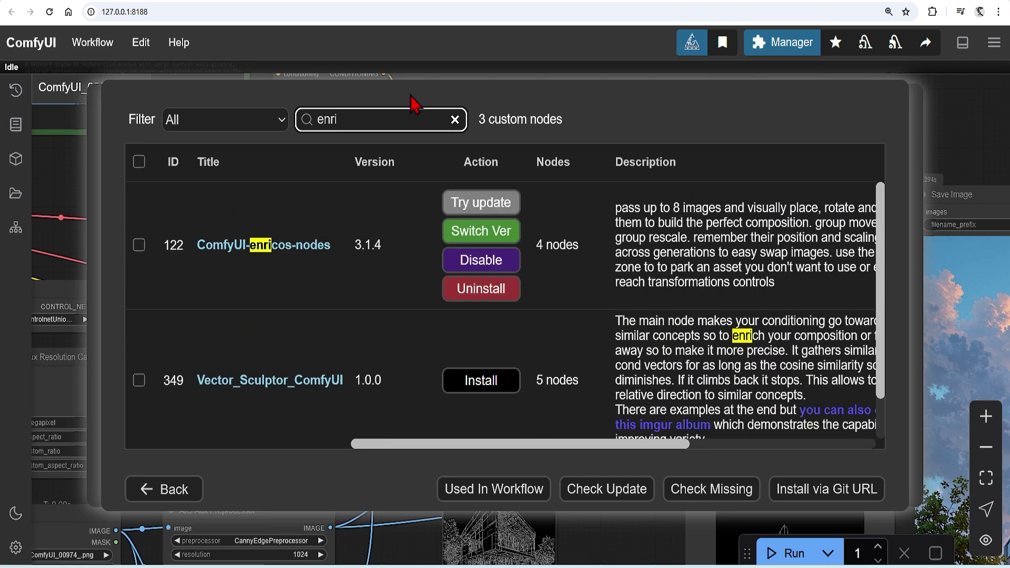
pyautogui.click(139, 246)
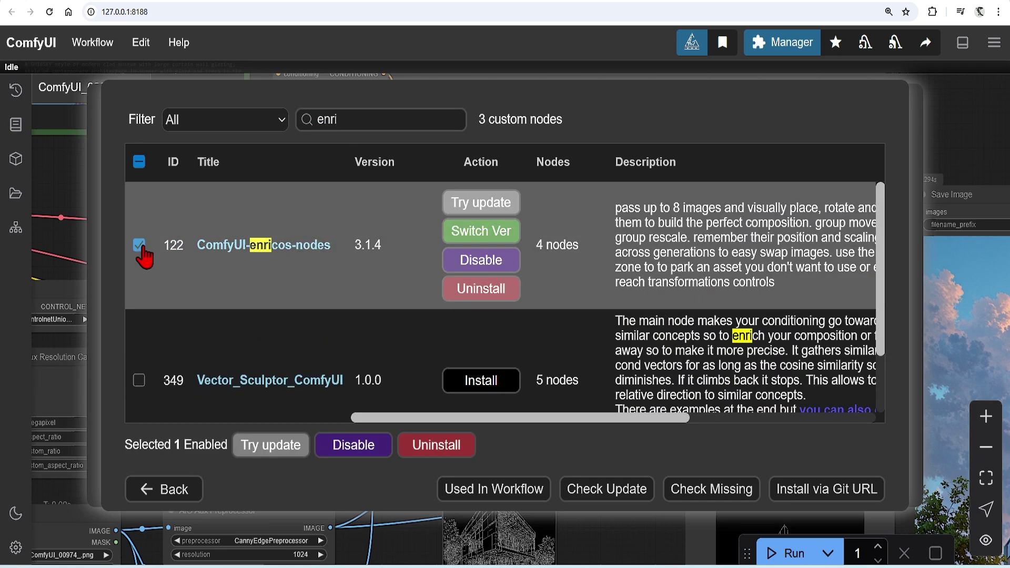
# Step: Search the custom nodes for "rembg" and locate the Rembg Background Removal Node for ComfyUI
pyautogui.click(454, 120)
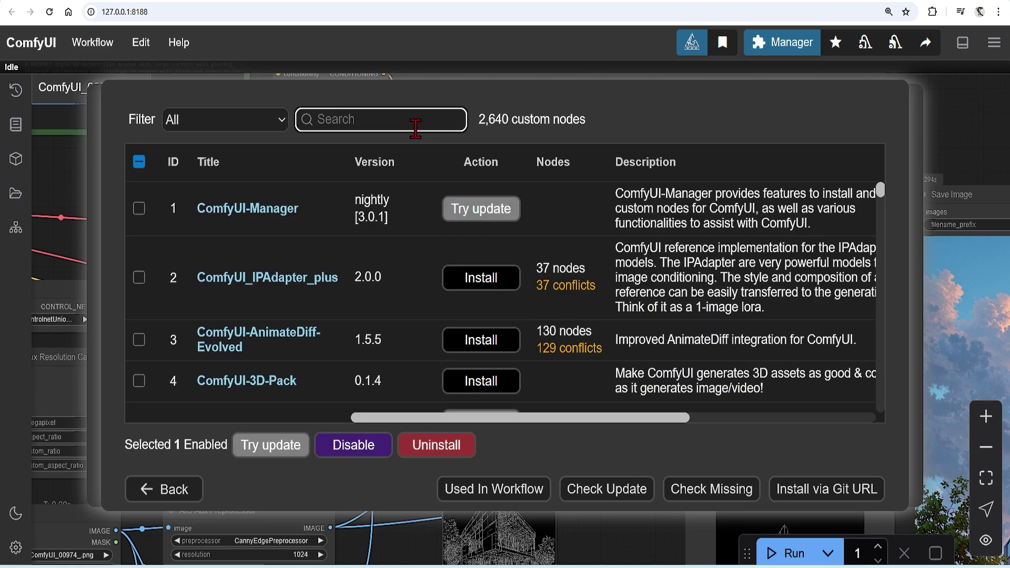
pyautogui.write('rembg')
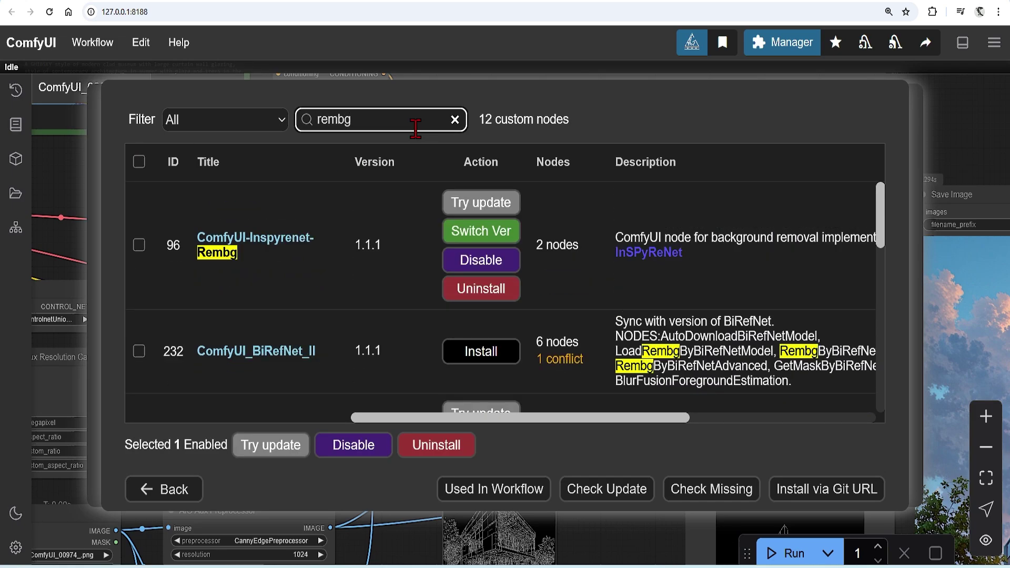
pyautogui.scroll(-4, 399, 226)
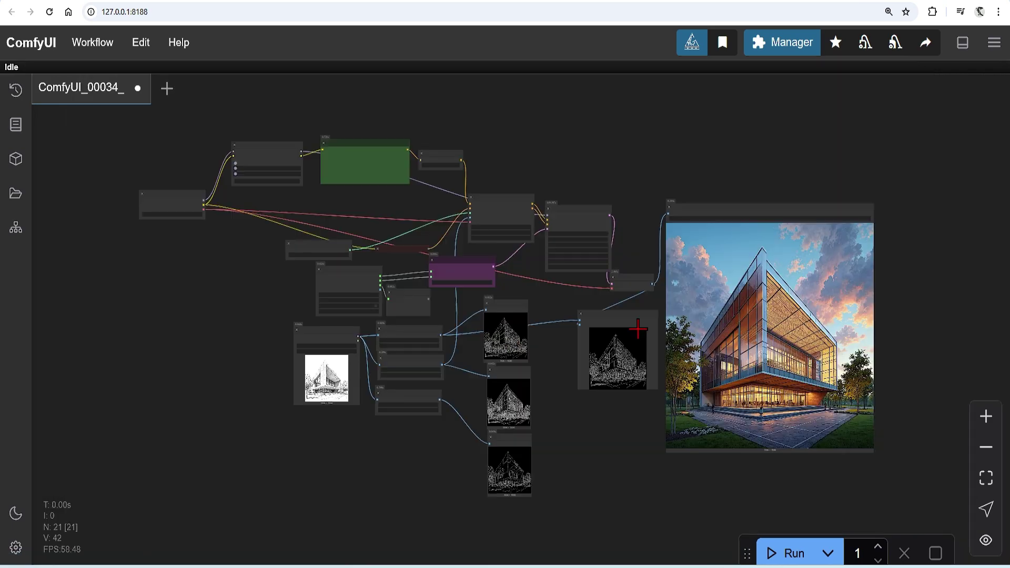
pyautogui.scroll(4, 425, 346)
pyautogui.scroll(4, 315, 352)
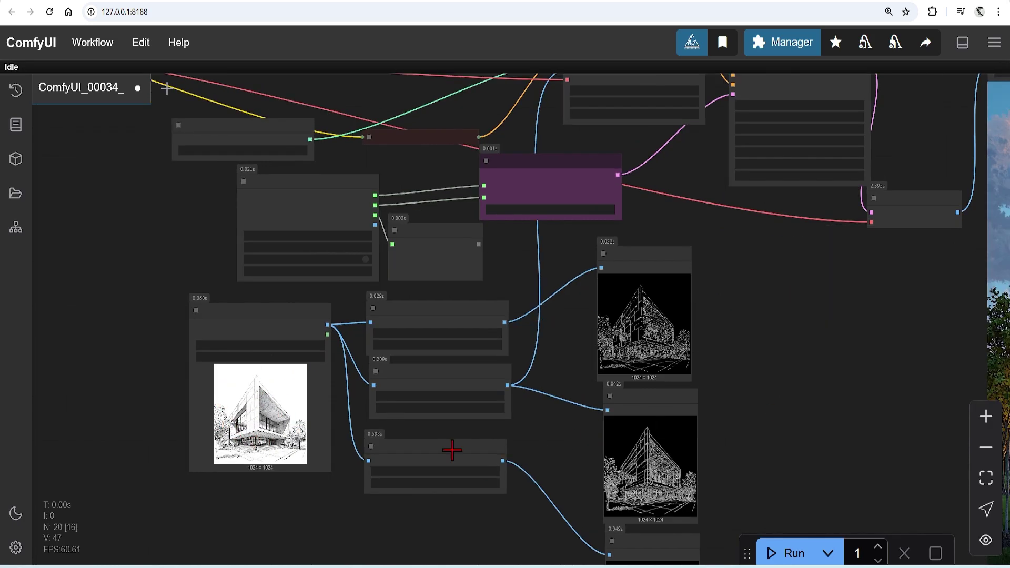
# Step: Delete the middle preprocessor and the Canny node with their previews, and move the AIO Aux Preprocessor closer to the remaining Preview Image
pyautogui.scroll(2, 451, 448)
pyautogui.click(467, 360)
pyautogui.press('Delete')
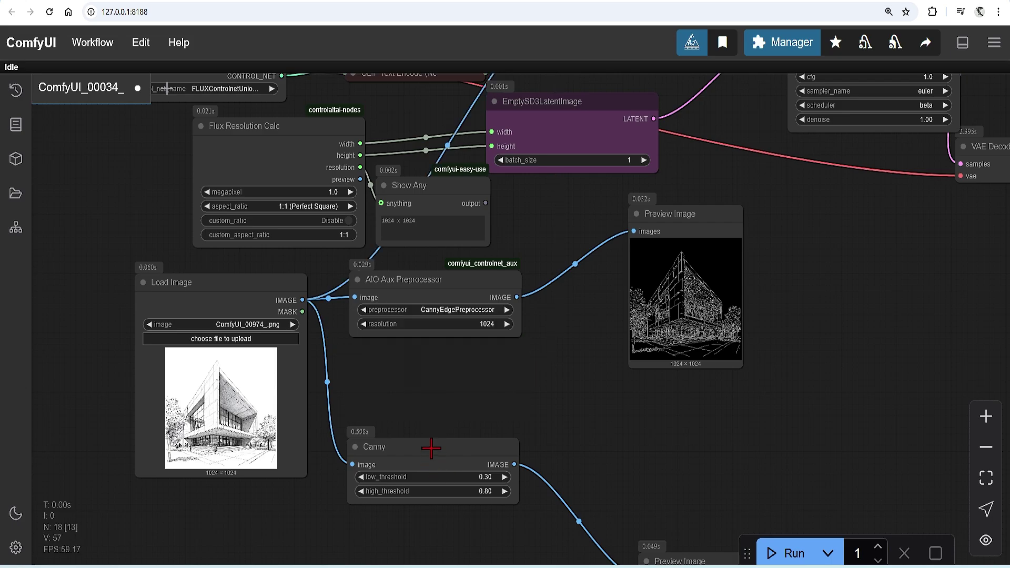
pyautogui.click(428, 447)
pyautogui.press('Delete')
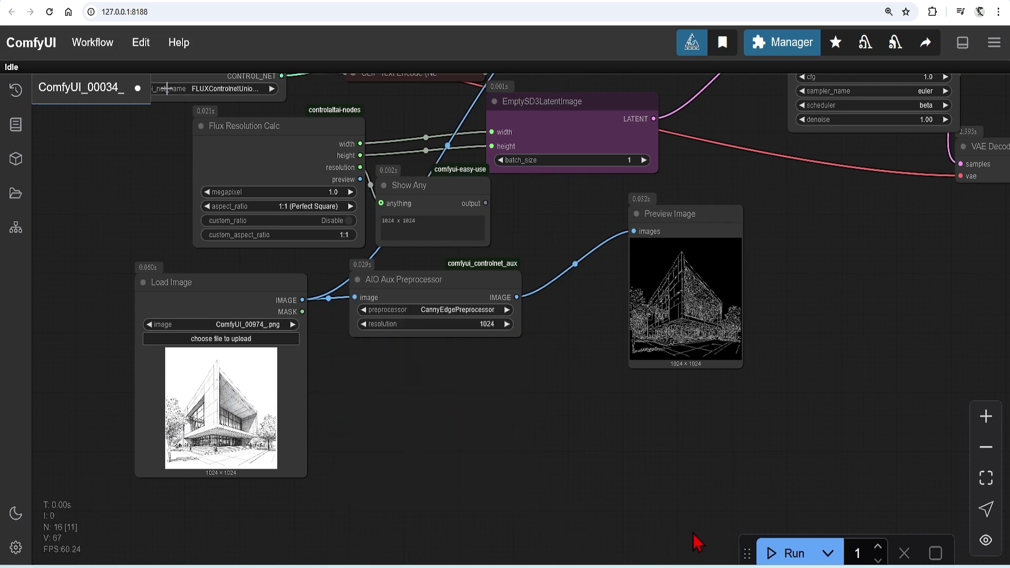
pyautogui.moveTo(462, 287); pyautogui.dragTo(553, 293)
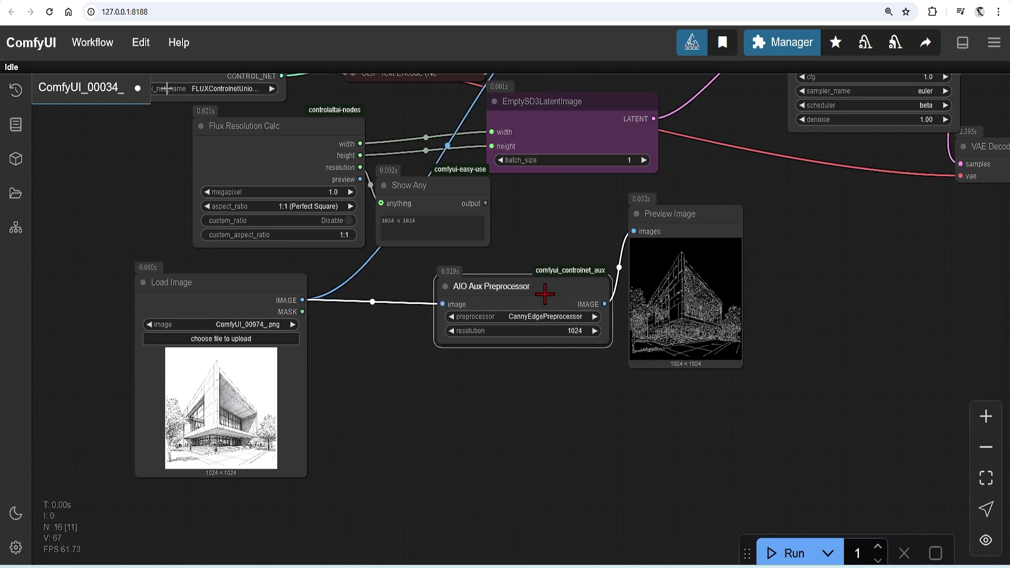
# Step: Delete the Load Image node that feeds the AIO Aux Preprocessor
pyautogui.moveTo(201, 291); pyautogui.dragTo(227, 375)
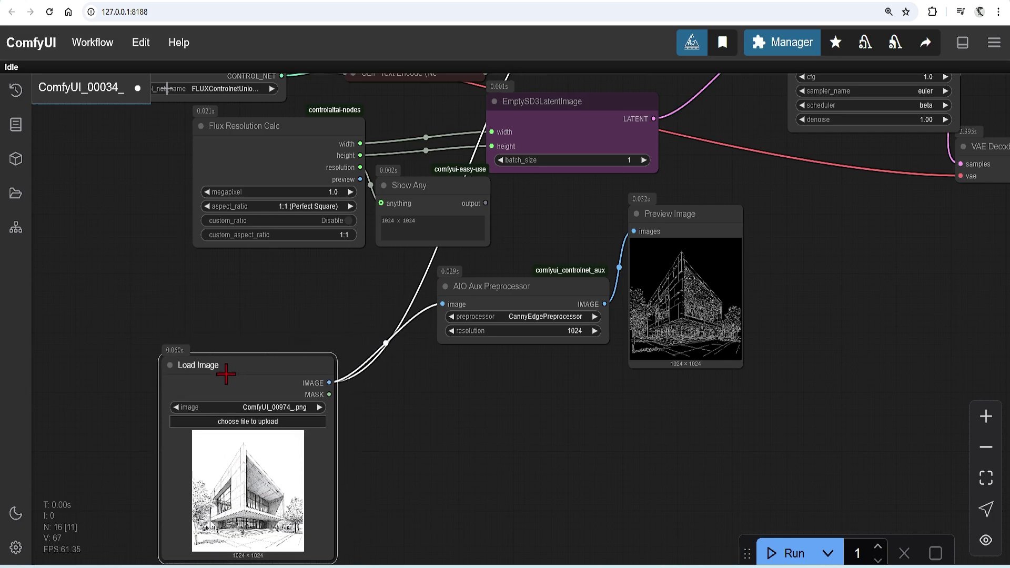
pyautogui.click(599, 410)
pyautogui.scroll(-3, 602, 227)
pyautogui.scroll(2, 360, 423)
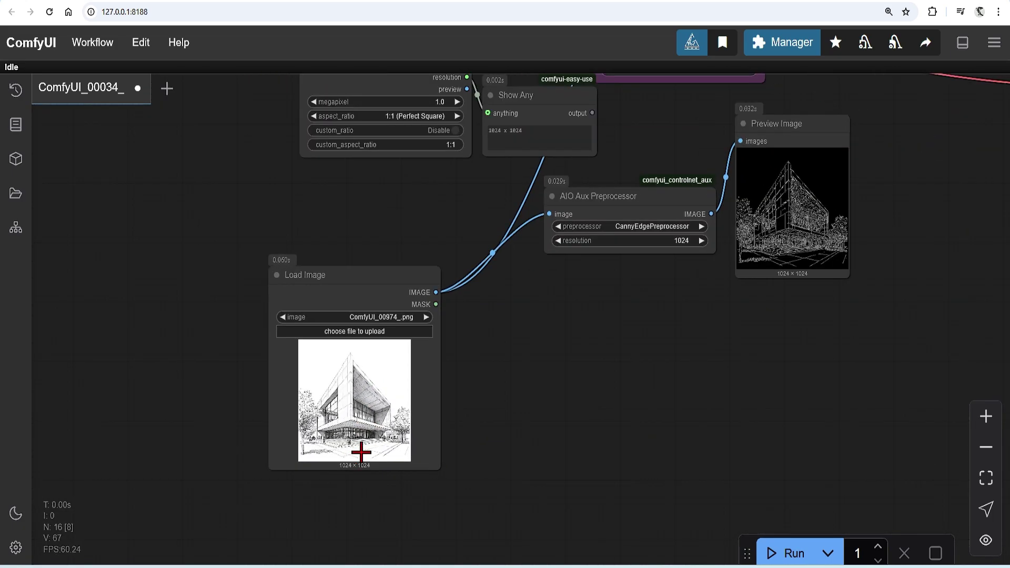
pyautogui.hotkey('ctrl', 'z')
# Step: Add a Compositor (V3) node in the empty space below the AIO Aux Preprocessor
pyautogui.doubleClick(402, 339)
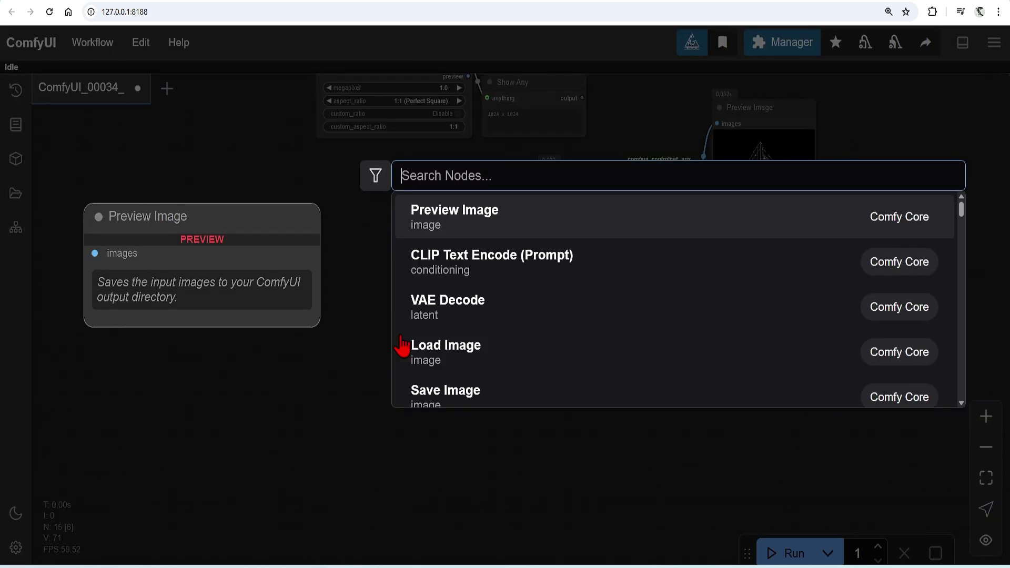
pyautogui.write('composi')
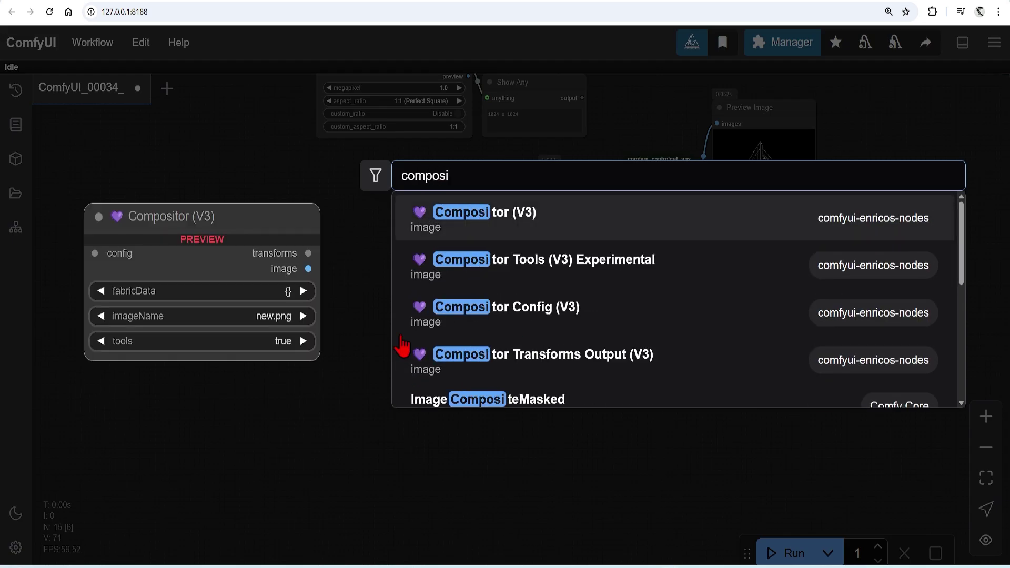
pyautogui.click(579, 231)
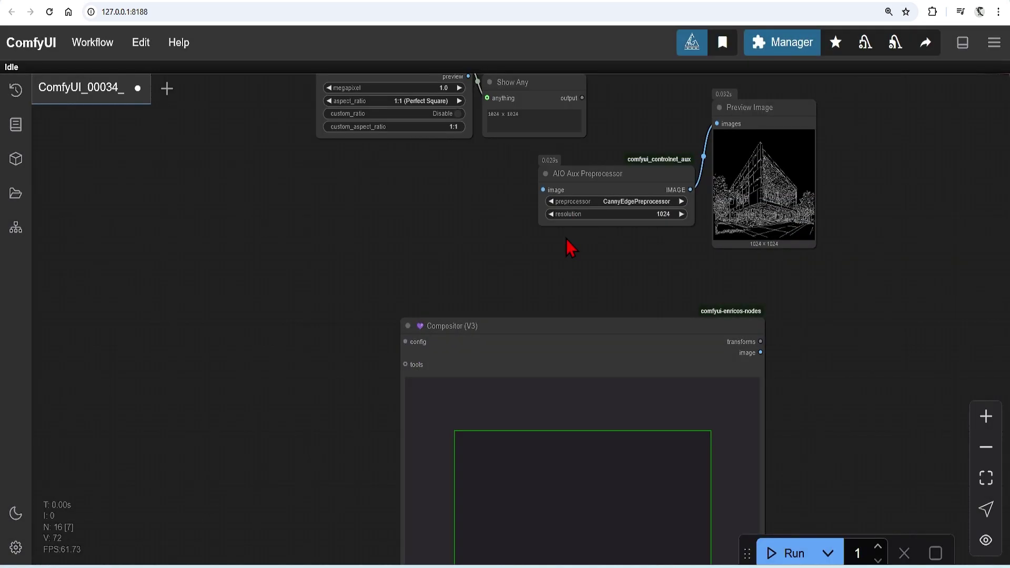
pyautogui.scroll(-5, 408, 199)
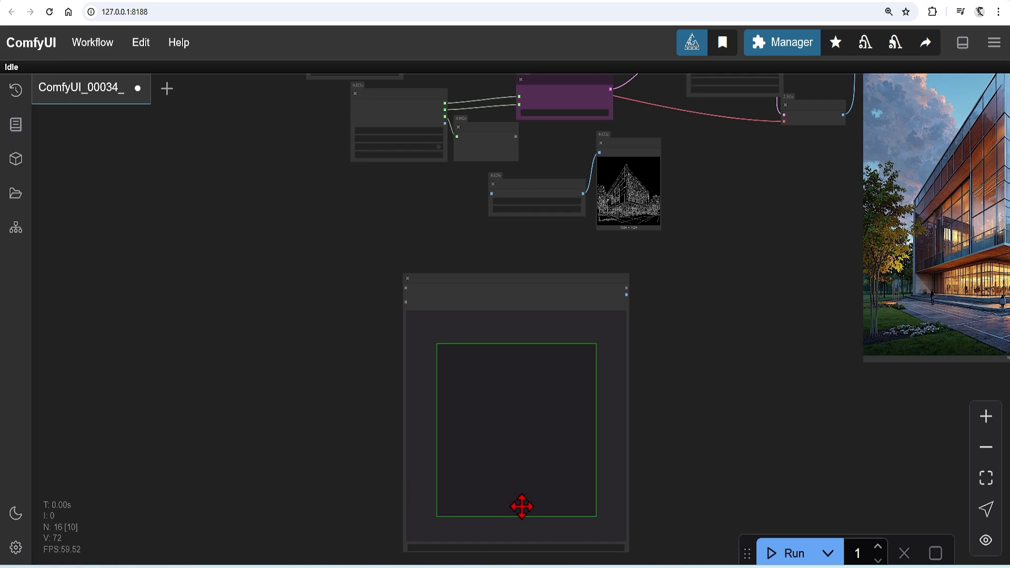
pyautogui.scroll(4, 463, 532)
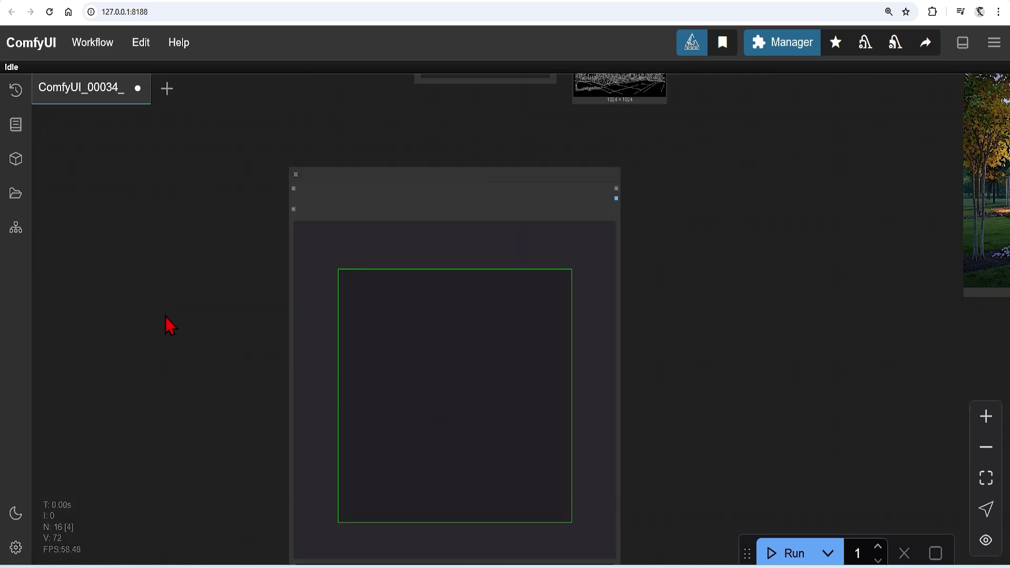
# Step: Add a Compositor Config (V3) node beside the Compositor and connect its config output to the Compositor's config input
pyautogui.doubleClick(165, 317)
pyautogui.write('compositor')
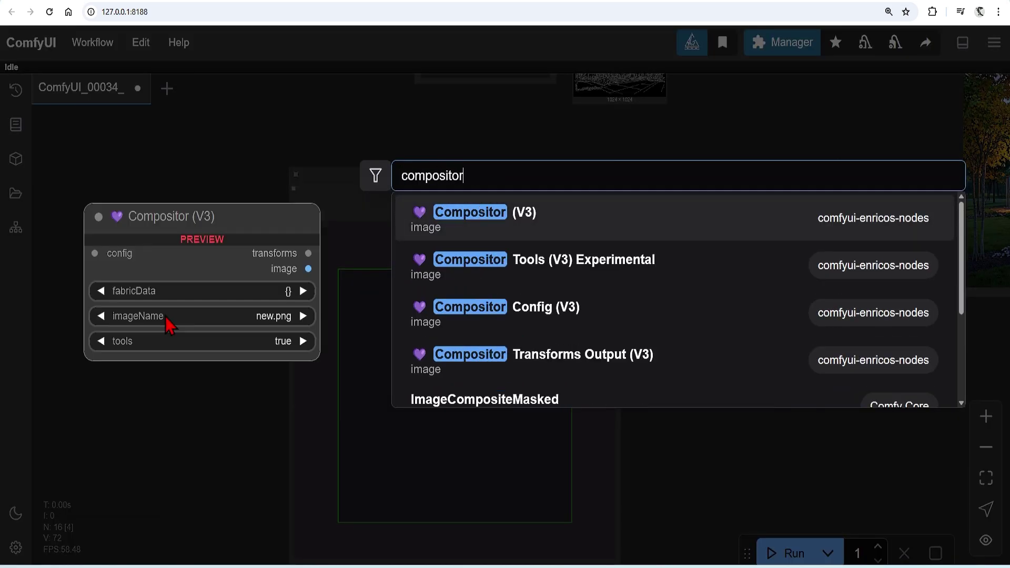
pyautogui.click(553, 287)
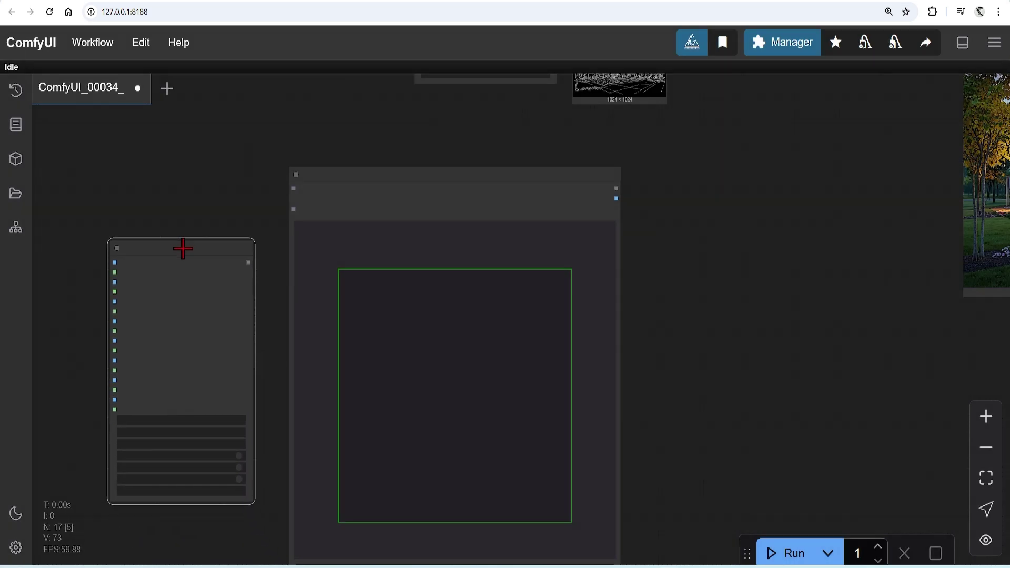
pyautogui.scroll(5, 47, 271)
pyautogui.moveTo(351, 238); pyautogui.dragTo(446, 144)
pyautogui.moveTo(311, 219); pyautogui.dragTo(330, 127)
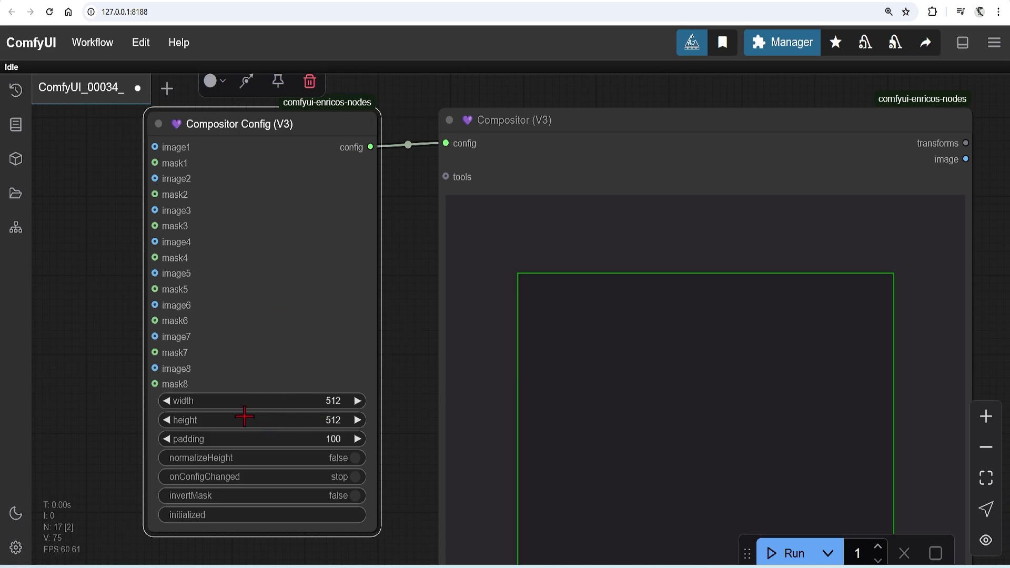
# Step: Move the Flux Resolution Calc and Show Any nodes away from the latent image node, and set the aspect ratio to 5:3 (Wide Horizon)
pyautogui.scroll(-10, 460, 522)
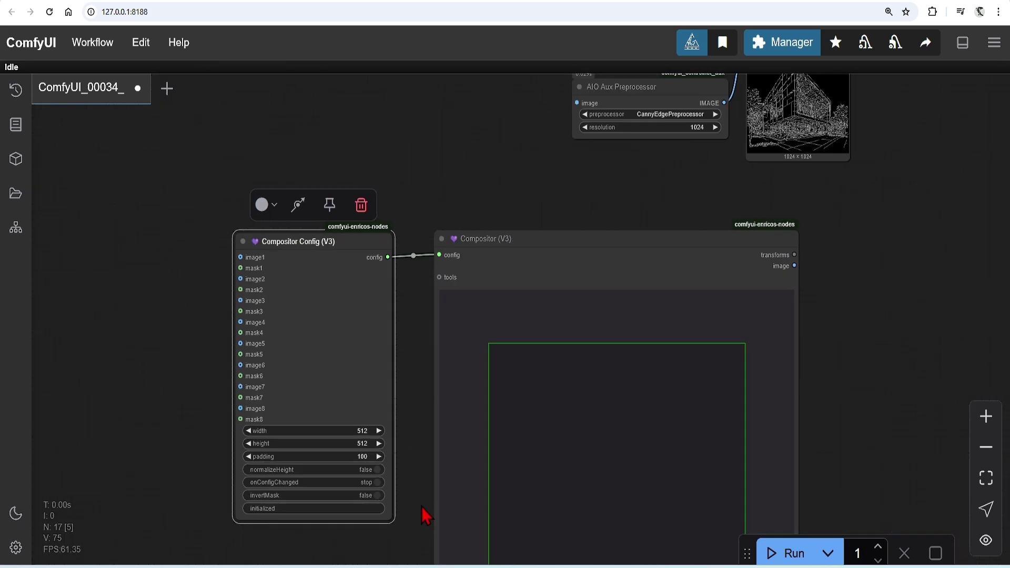
pyautogui.scroll(7, 149, 157)
pyautogui.scroll(5, 726, 469)
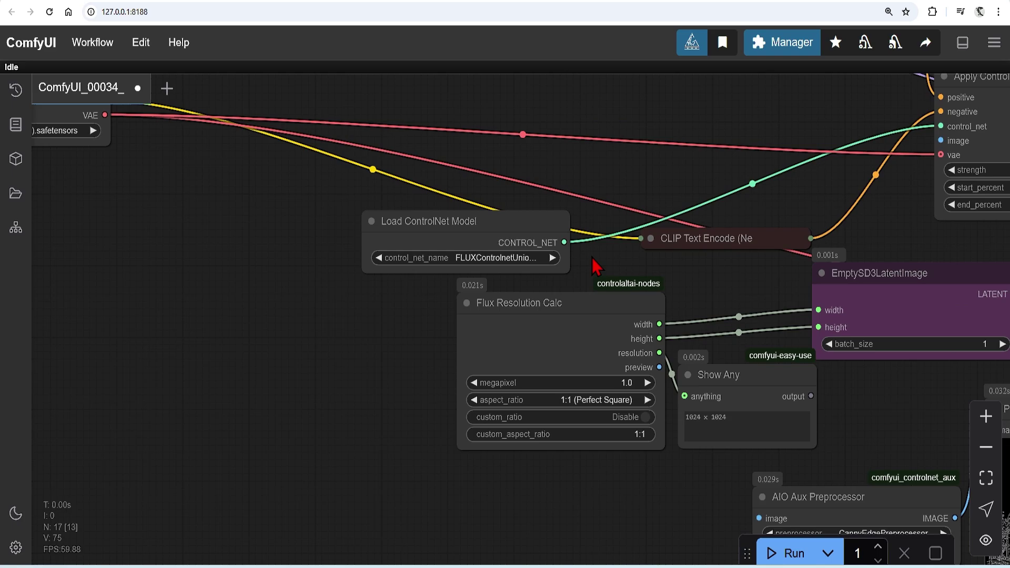
pyautogui.moveTo(593, 330); pyautogui.dragTo(500, 333)
pyautogui.moveTo(784, 406); pyautogui.dragTo(730, 419)
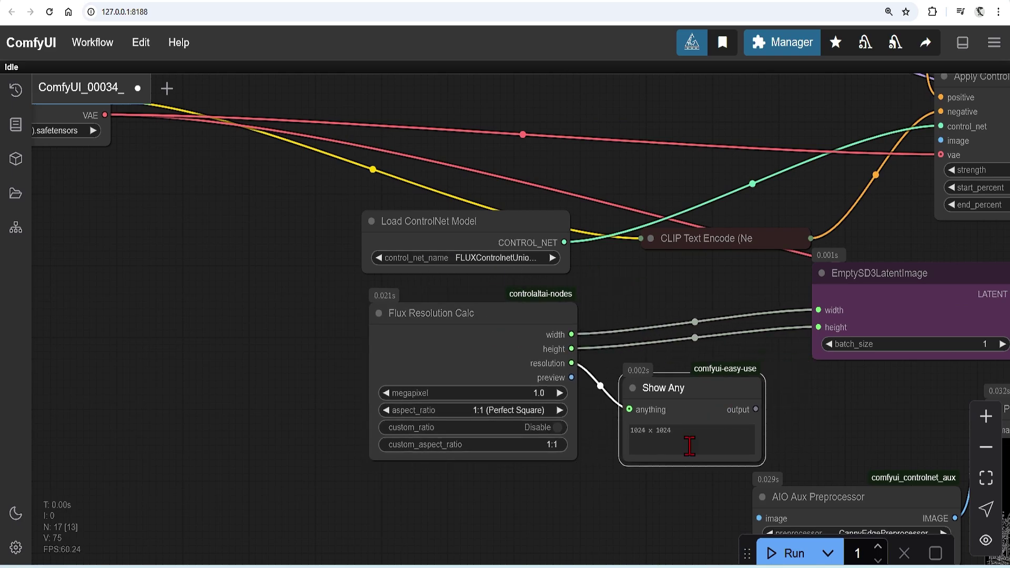
pyautogui.click(533, 413)
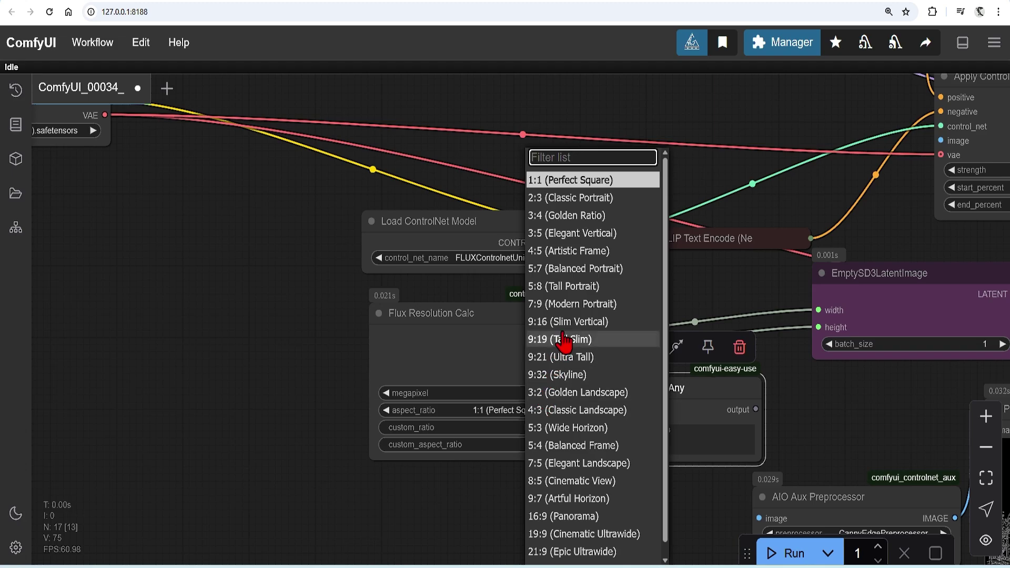
pyautogui.click(573, 429)
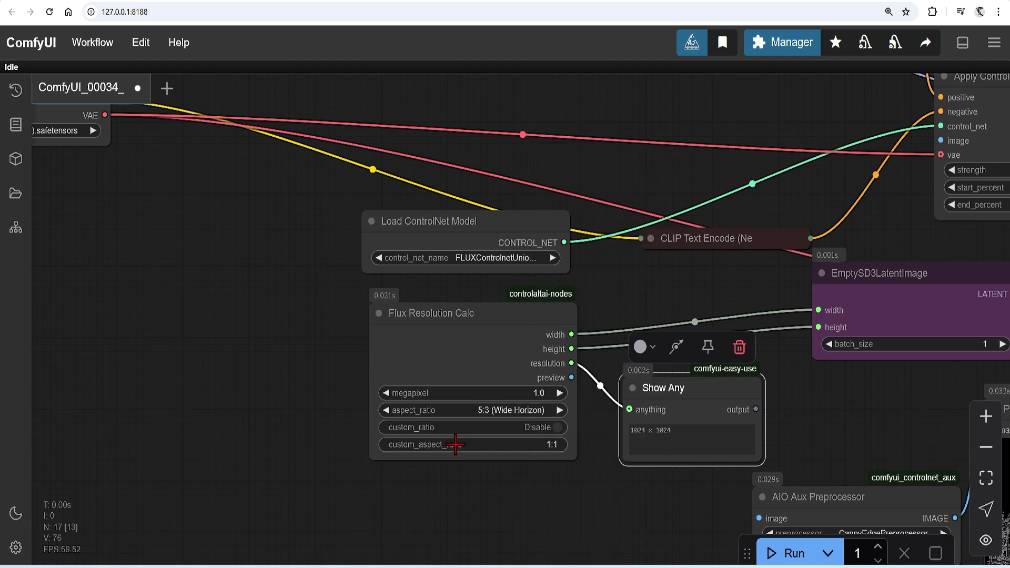
# Step: Bypass the KSampler and run the workflow to calculate the new resolution
pyautogui.scroll(-4, 726, 371)
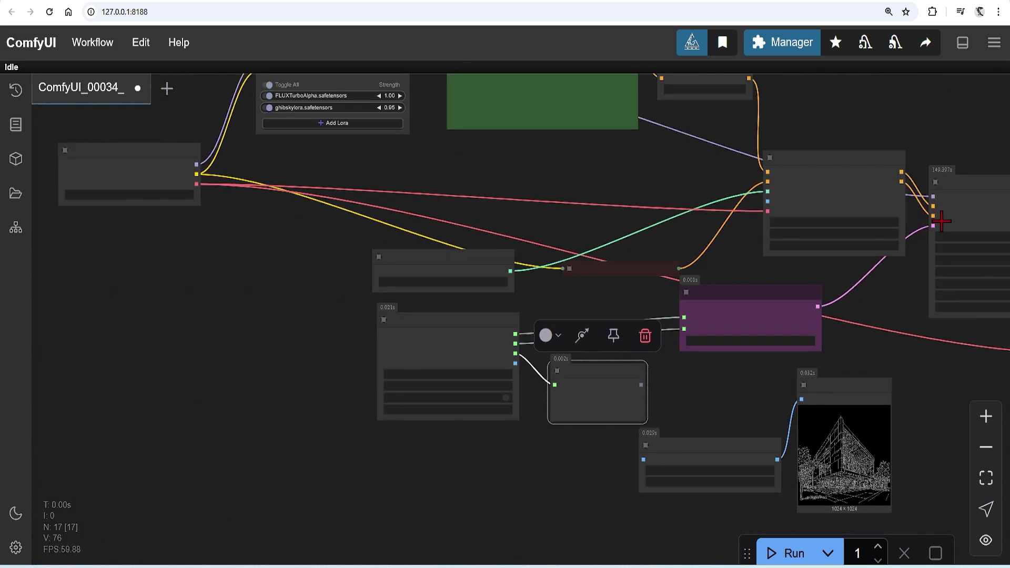
pyautogui.scroll(2, 957, 200)
pyautogui.rightClick(959, 199)
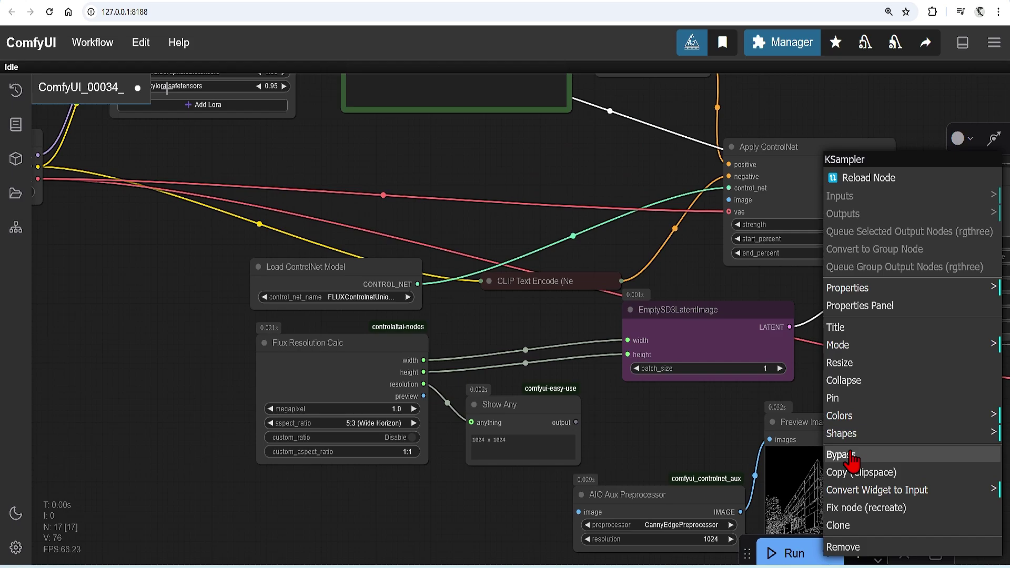
pyautogui.click(851, 456)
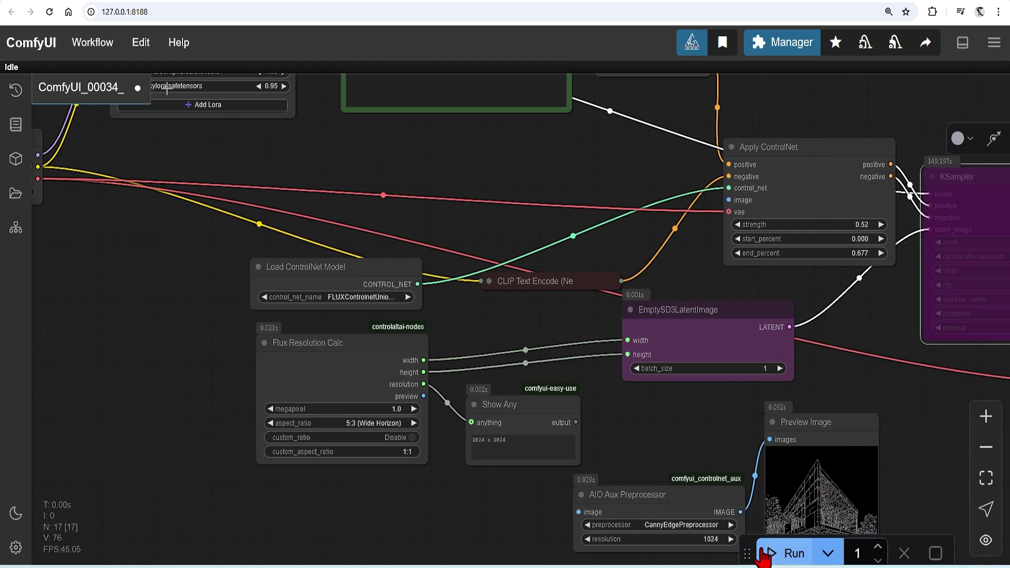
pyautogui.click(765, 553)
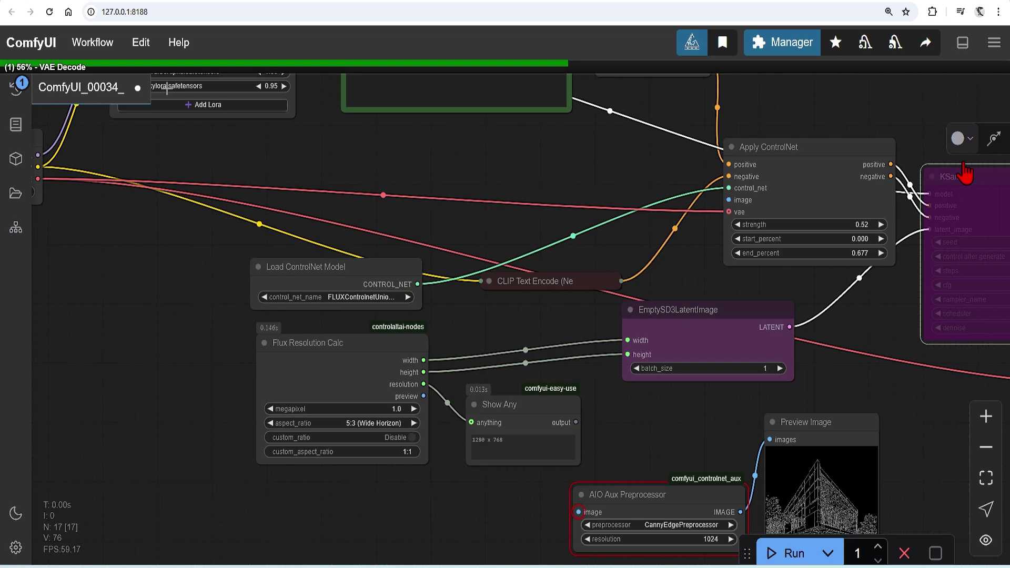
# Step: Re-enable the KSampler and select the calculated resolution text in the Show Any node
pyautogui.rightClick(962, 176)
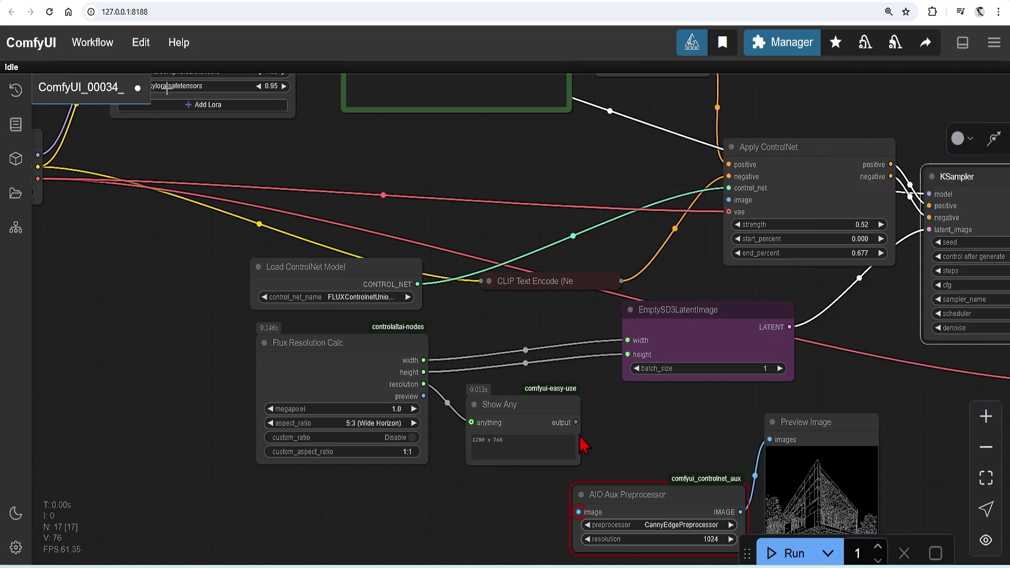
pyautogui.scroll(4, 491, 484)
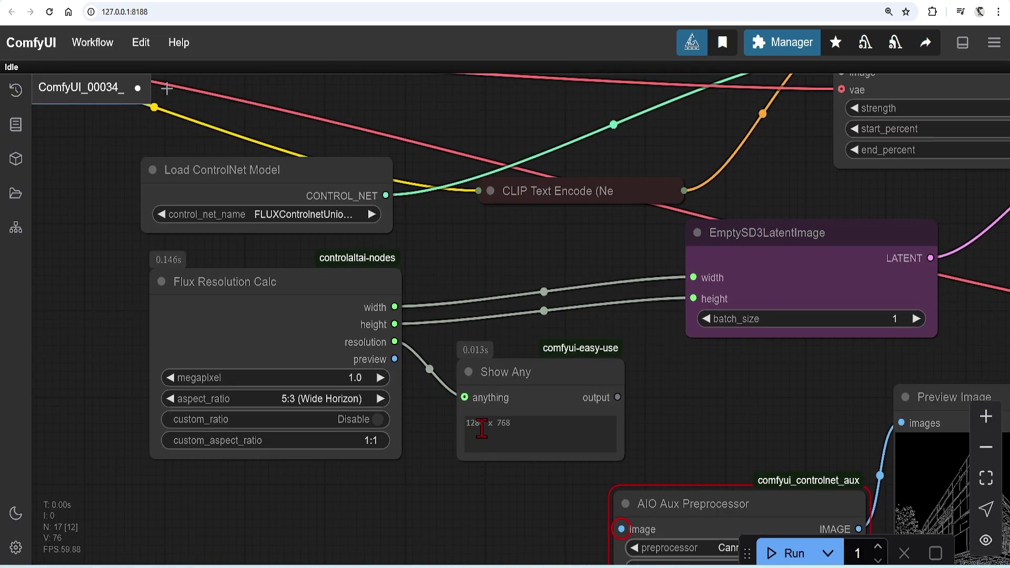
pyautogui.moveTo(515, 426); pyautogui.dragTo(466, 425)
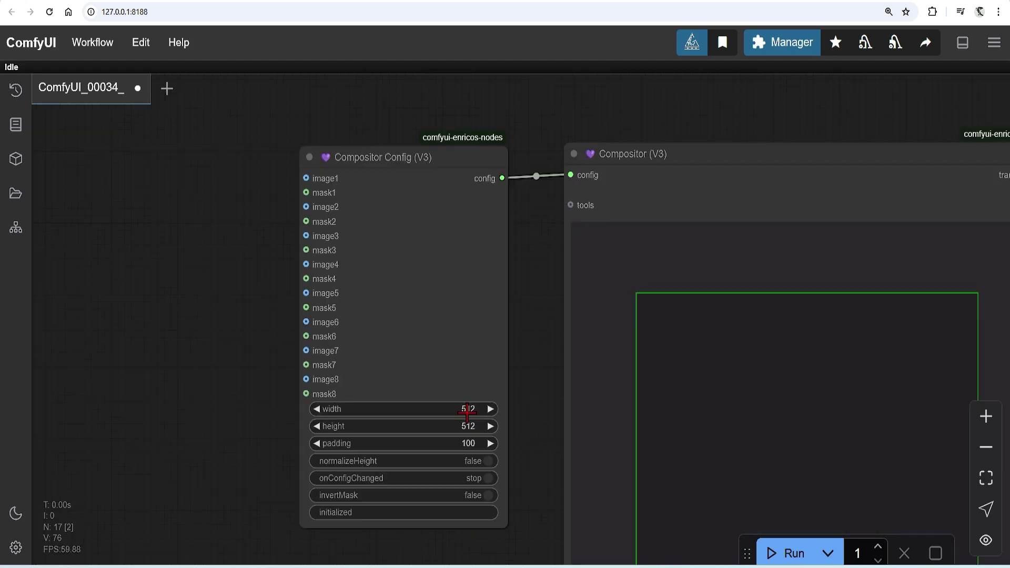
# Step: Set the Compositor Config width to 1280 and its height to 768
pyautogui.click(468, 410)
pyautogui.write('12')
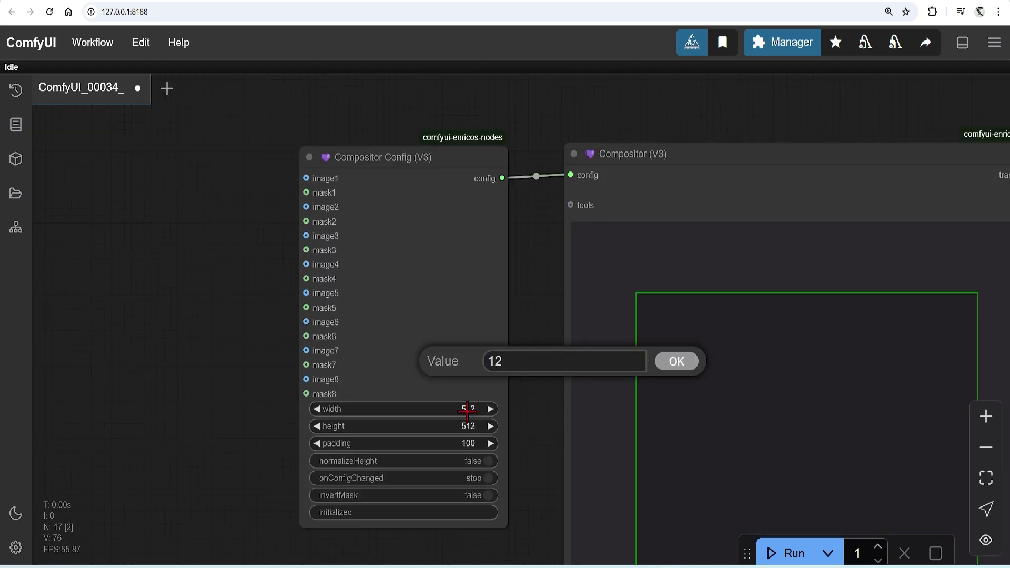
pyautogui.write('80')
pyautogui.click(684, 366)
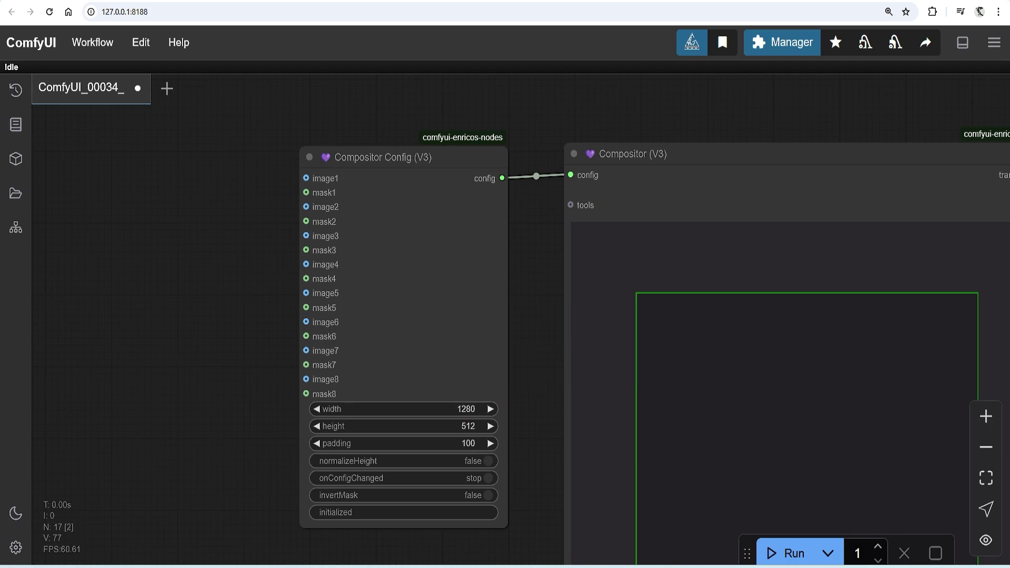
pyautogui.click(471, 426)
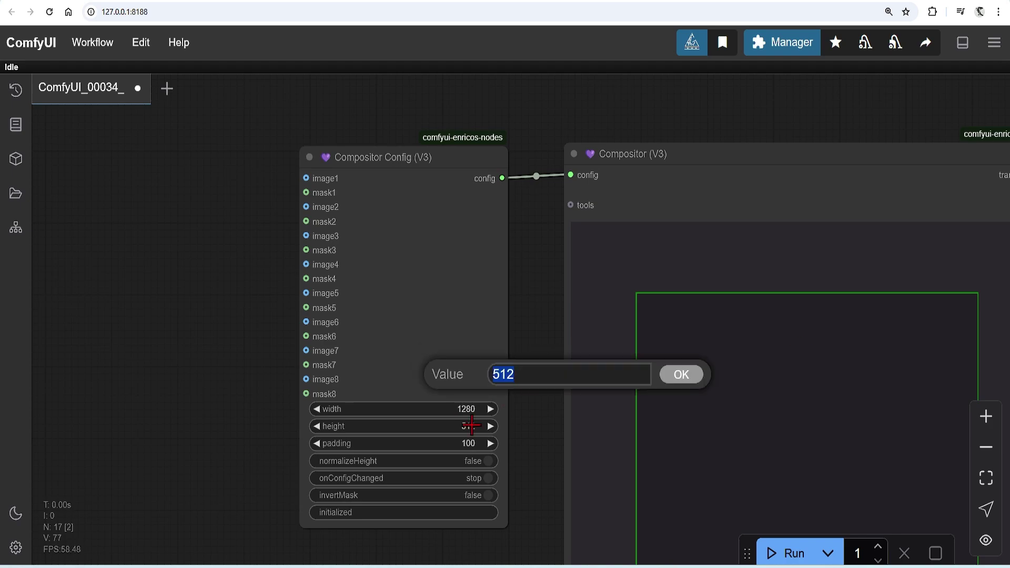
pyautogui.write('768')
pyautogui.click(687, 377)
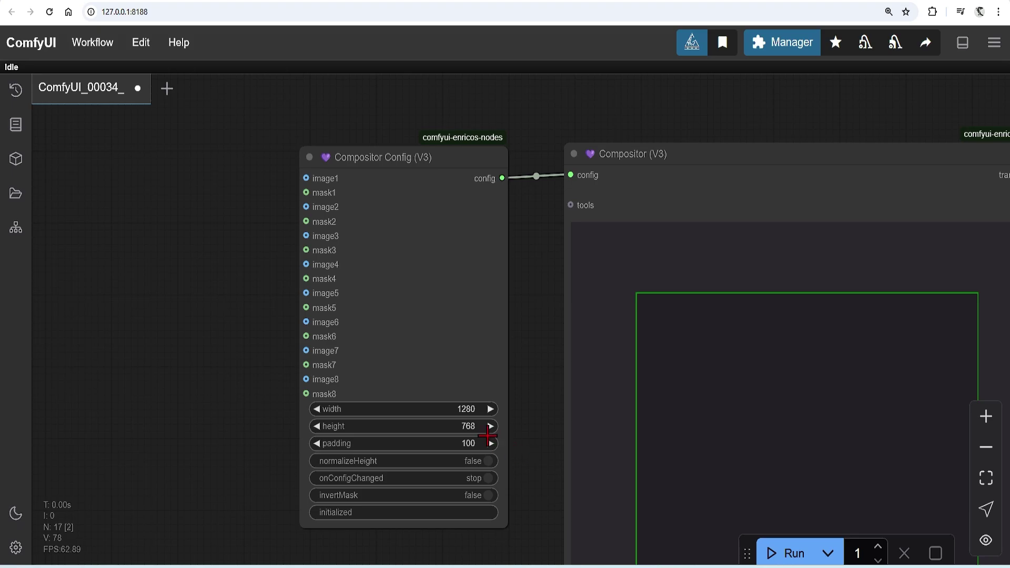
# Step: Add a Load Image node and place it clear of the Compositor Config, on its input side
pyautogui.doubleClick(153, 181)
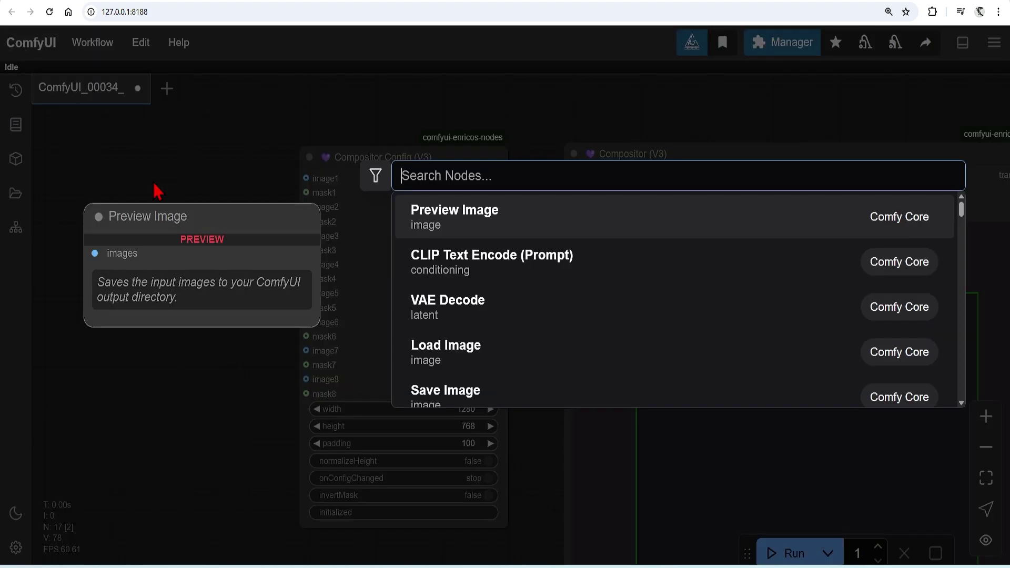
pyautogui.write('load')
pyautogui.press('Return')
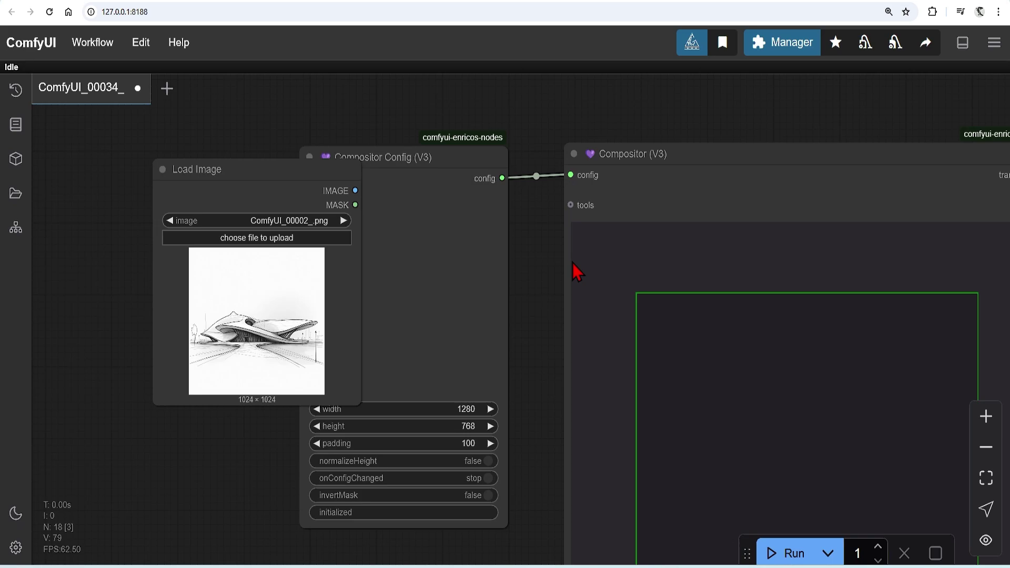
pyautogui.scroll(-5, 525, 271)
pyautogui.scroll(3, 258, 243)
pyautogui.moveTo(381, 212); pyautogui.dragTo(199, 149)
# Step: Duplicate the Load Image node three times and stack the copies in a column beneath the original
pyautogui.hotkey('ctrl', 'c')
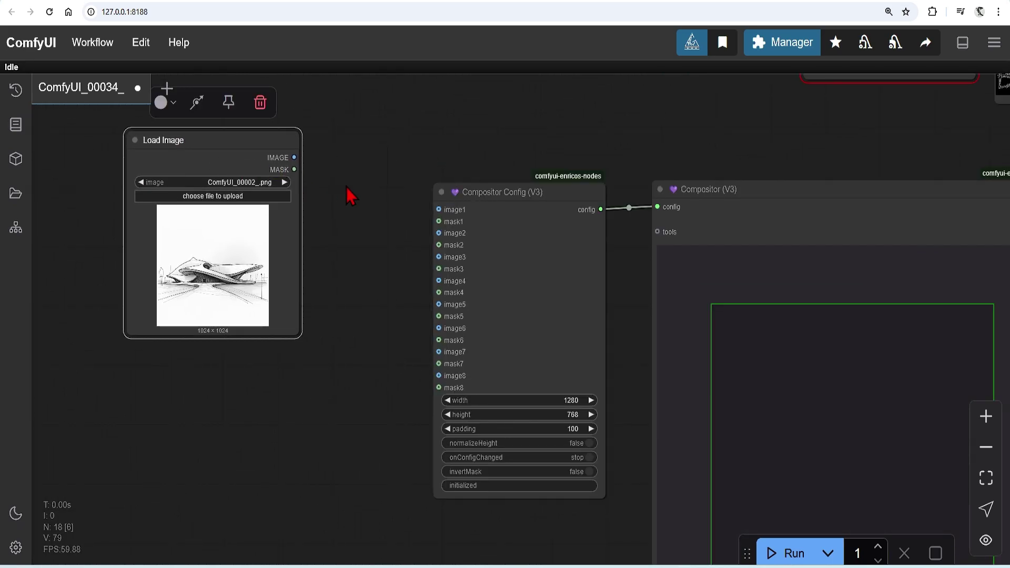
pyautogui.hotkey('ctrl', 'v')
pyautogui.moveTo(394, 174); pyautogui.dragTo(196, 355)
pyautogui.scroll(-4, 396, 146)
pyautogui.hotkey('ctrl', 'v')
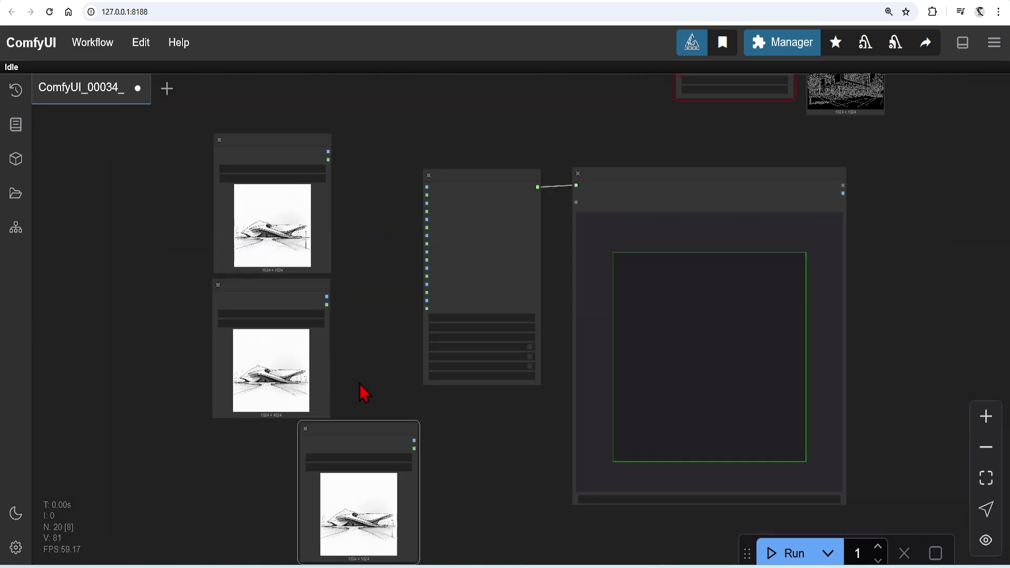
pyautogui.moveTo(359, 438); pyautogui.dragTo(267, 441)
pyautogui.scroll(-5, 376, 228)
pyautogui.scroll(6, 308, 487)
pyautogui.hotkey('ctrl', 'v')
pyautogui.moveTo(392, 463); pyautogui.dragTo(323, 410)
pyautogui.scroll(-6, 453, 287)
pyautogui.scroll(7, 416, 228)
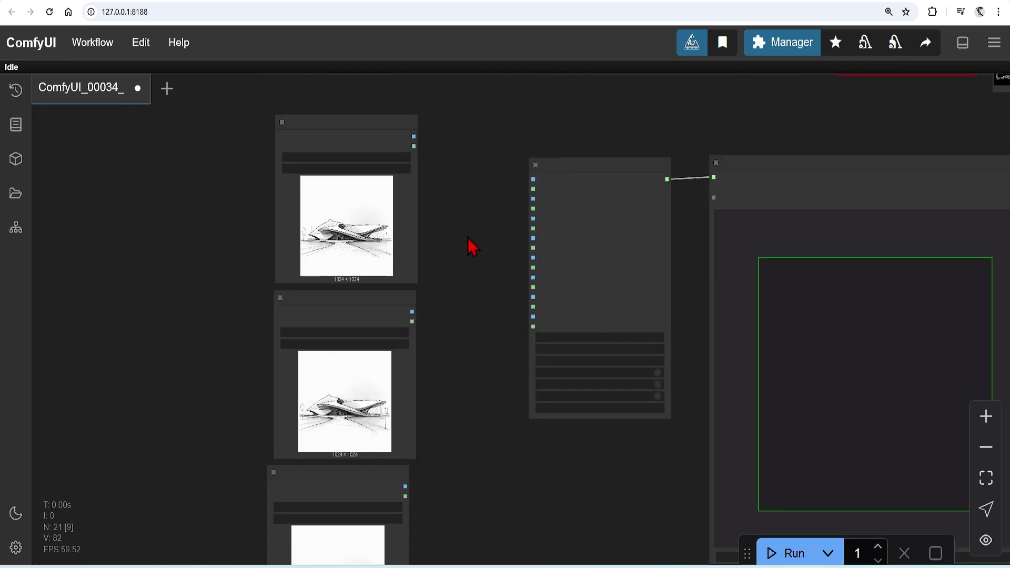
# Step: Load citybackdrop.png into the first Load Image node and the building sketch ComfyUI_00047_ (2).png into the second
pyautogui.scroll(5, 568, 180)
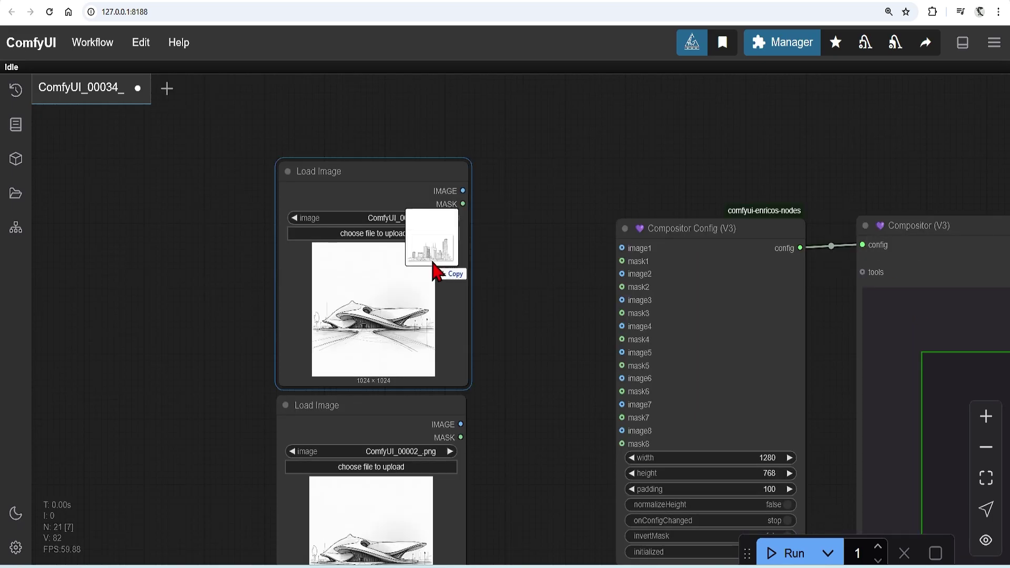
pyautogui.moveTo(431, 263); pyautogui.dragTo(399, 309)
pyautogui.moveTo(521, 463); pyautogui.dragTo(578, 245)
pyautogui.moveTo(760, 300); pyautogui.dragTo(401, 351)
pyautogui.scroll(-3, 573, 368)
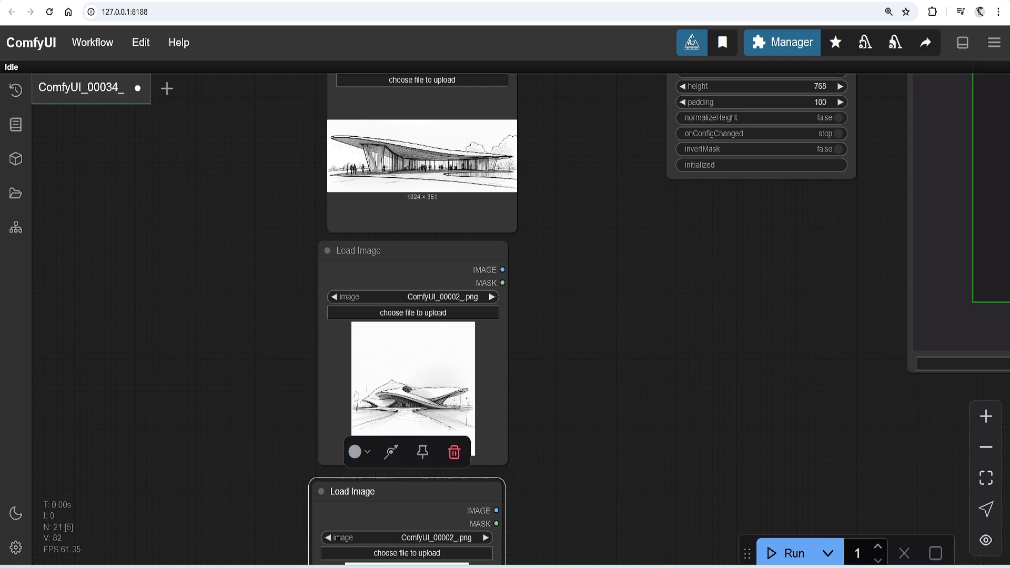
# Step: Load tree1 (1).jpg into the third Load Image node and the path image ComfyUI_00021_.png into the fourth
pyautogui.moveTo(748, 400); pyautogui.dragTo(387, 401)
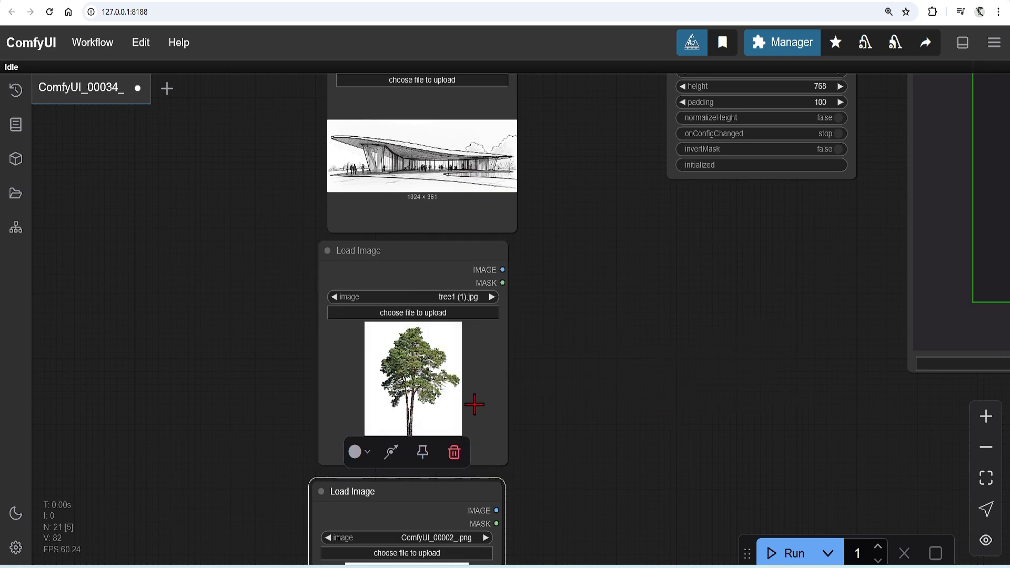
pyautogui.scroll(-4, 579, 277)
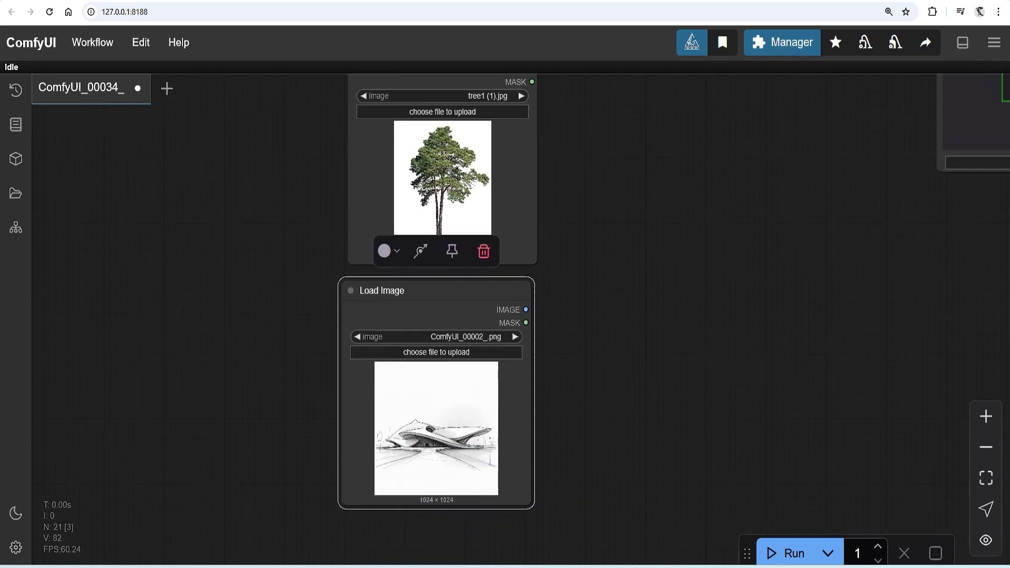
pyautogui.moveTo(808, 334); pyautogui.dragTo(437, 451)
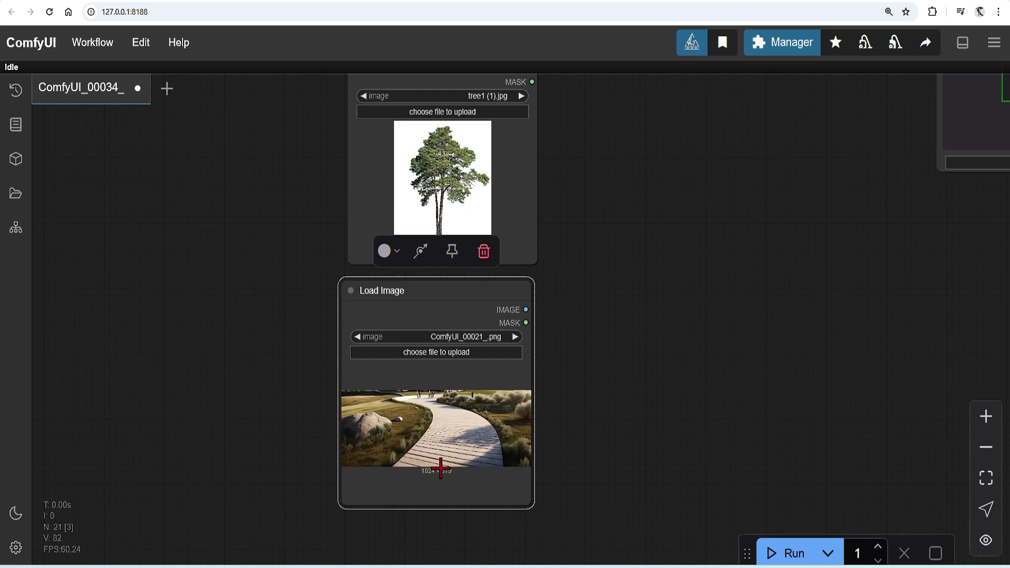
# Step: Add an Image Remove Background (rembg) node above the Compositor Config and feed it the city backdrop image
pyautogui.scroll(-3, 566, 473)
pyautogui.moveTo(603, 109); pyautogui.dragTo(565, 358)
pyautogui.moveTo(586, 170); pyautogui.dragTo(529, 246)
pyautogui.scroll(3, 517, 155)
pyautogui.scroll(1, 517, 154)
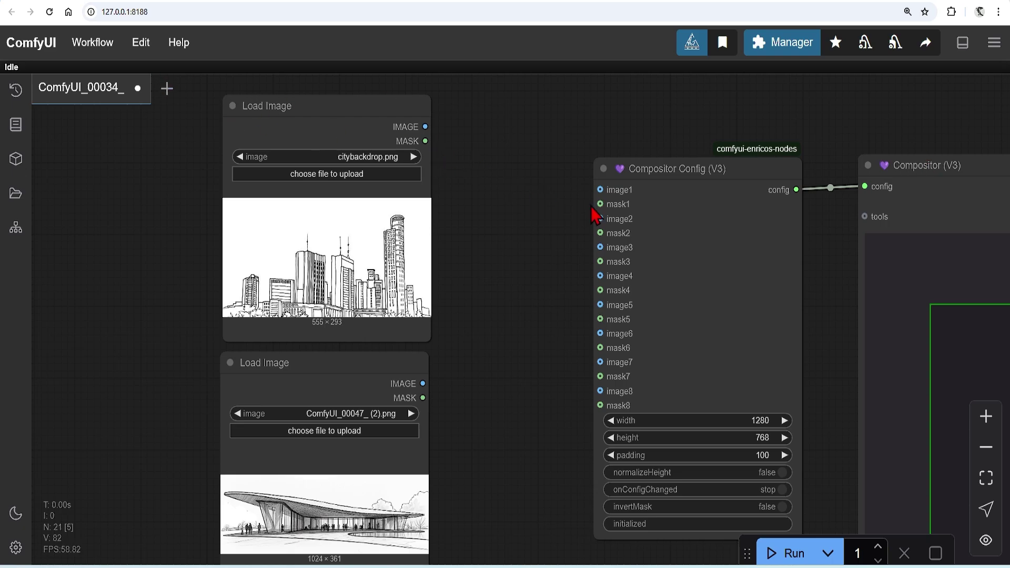
pyautogui.doubleClick(544, 220)
pyautogui.write('backg')
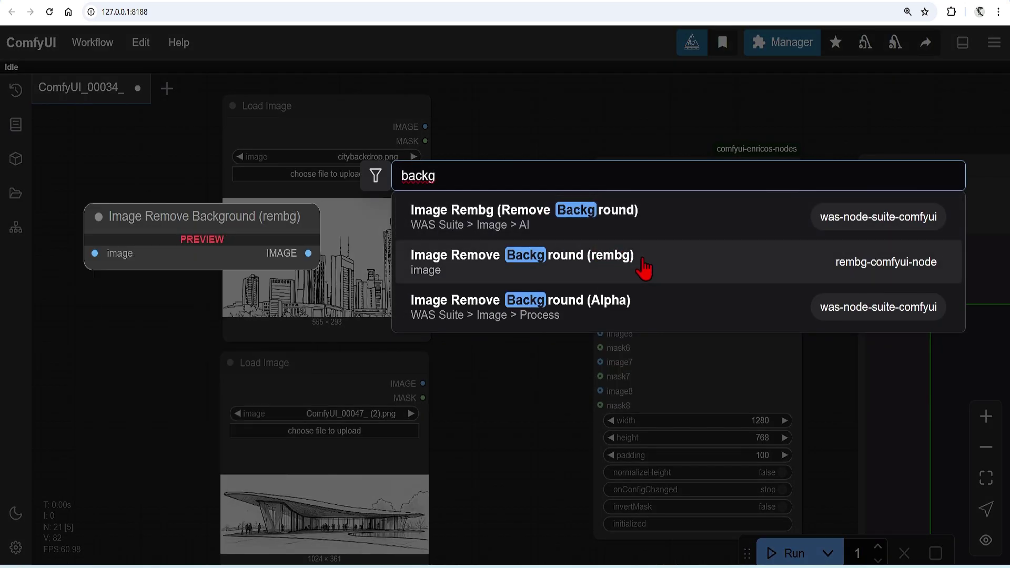
pyautogui.click(643, 268)
pyautogui.moveTo(643, 211); pyautogui.dragTo(586, 117)
pyautogui.moveTo(425, 127); pyautogui.dragTo(494, 131)
# Step: Connect the city backdrop's background-removed image to image1 of the Compositor Config and tidy the surrounding nodes and the second Load Image
pyautogui.scroll(-2, 524, 347)
pyautogui.moveTo(361, 151); pyautogui.dragTo(290, 139)
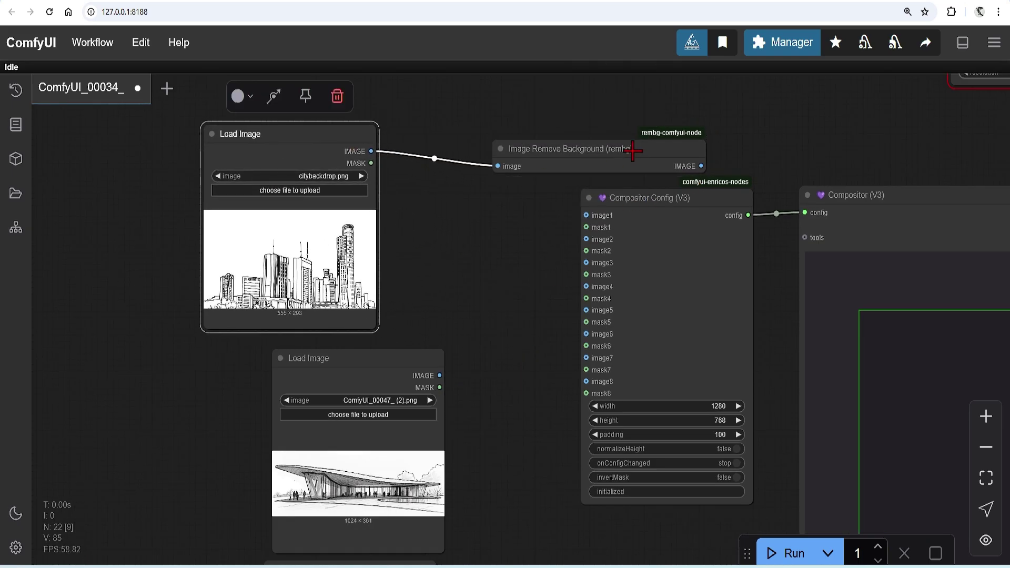
pyautogui.moveTo(636, 153); pyautogui.dragTo(524, 154)
pyautogui.moveTo(589, 167); pyautogui.dragTo(587, 215)
pyautogui.moveTo(414, 356); pyautogui.dragTo(337, 345)
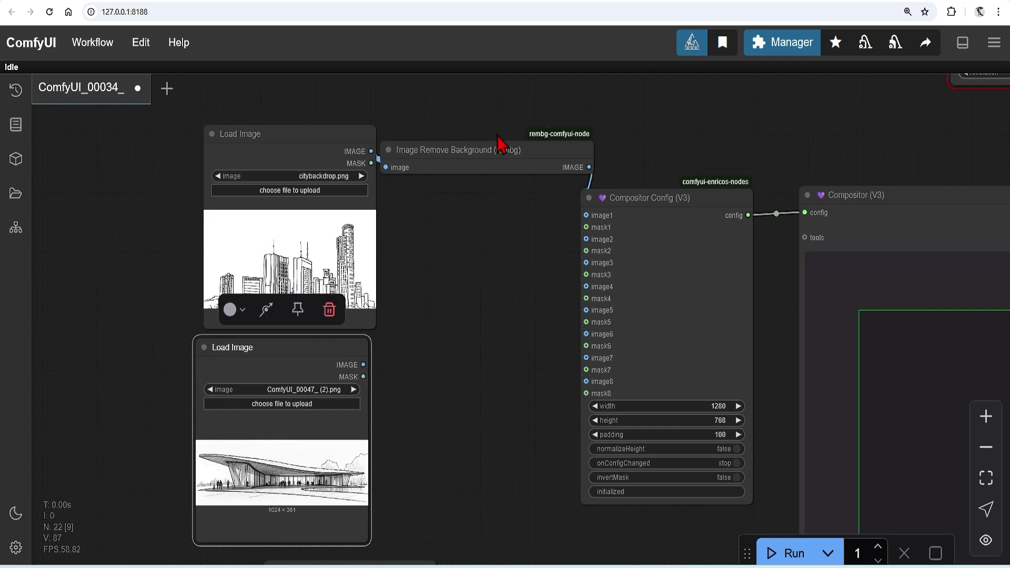
# Step: Duplicate the remove-background node for the building sketch and connect its output to image2 of the Compositor Config
pyautogui.click(487, 152)
pyautogui.hotkey('ctrl', 'c')
pyautogui.hotkey('ctrl', 'v')
pyautogui.moveTo(532, 146); pyautogui.dragTo(382, 379)
pyautogui.moveTo(586, 379); pyautogui.dragTo(586, 239)
pyautogui.moveTo(660, 203); pyautogui.dragTo(695, 203)
pyautogui.moveTo(514, 302); pyautogui.dragTo(515, 132)
pyautogui.moveTo(383, 390); pyautogui.dragTo(326, 386)
pyautogui.moveTo(327, 400); pyautogui.dragTo(271, 400)
# Step: Duplicate the remove-background node for the tree image and connect its output to image3 of the Compositor Config
pyautogui.click(379, 185)
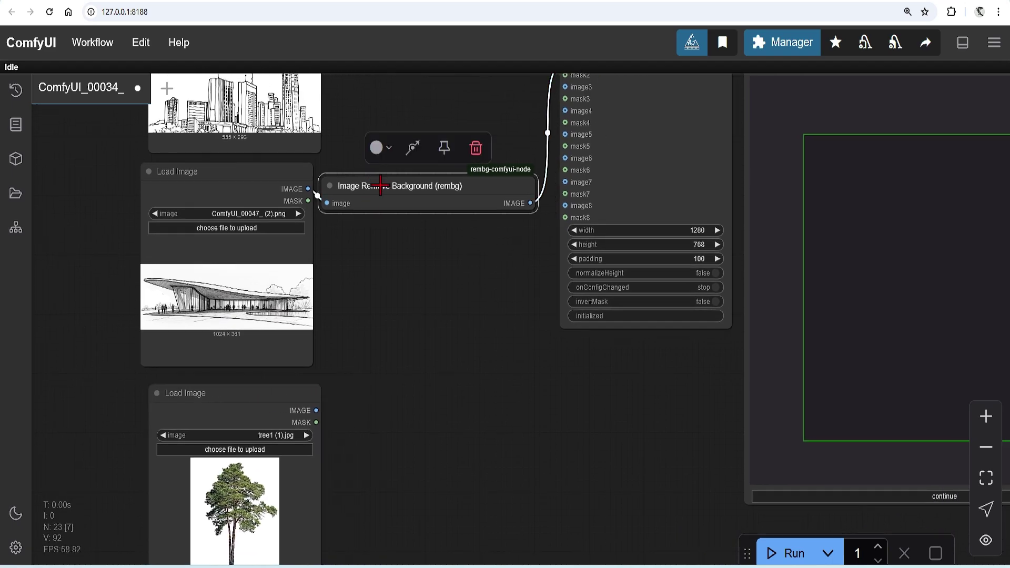
pyautogui.hotkey('ctrl', 'c')
pyautogui.hotkey('ctrl', 'v')
pyautogui.moveTo(531, 186); pyautogui.dragTo(402, 390)
pyautogui.moveTo(331, 406); pyautogui.dragTo(346, 402)
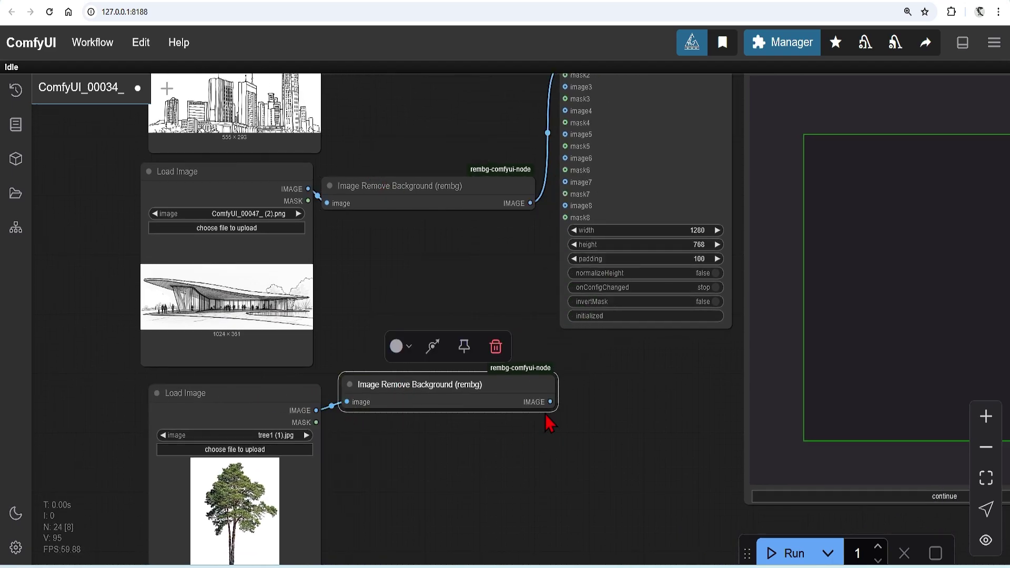
pyautogui.moveTo(551, 402); pyautogui.dragTo(566, 79)
# Step: Connect the path image directly to image4 of the Compositor Config, without background removal
pyautogui.scroll(-3, 444, 359)
pyautogui.moveTo(433, 478); pyautogui.dragTo(488, 259)
pyautogui.scroll(1, 487, 259)
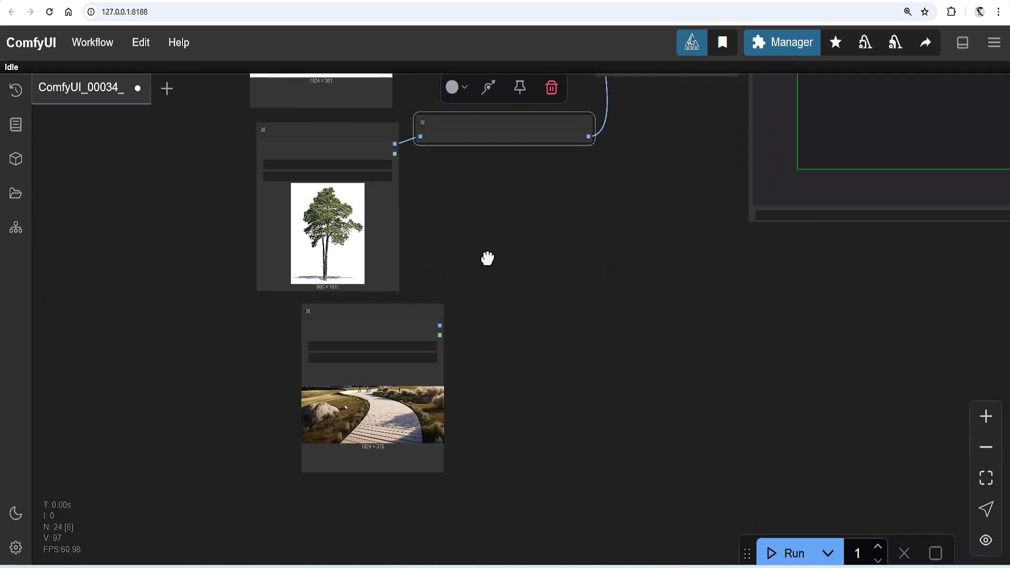
pyautogui.scroll(3, 420, 387)
pyautogui.moveTo(431, 307); pyautogui.dragTo(508, 196)
# Step: Connect the Compositor's image output to the image input of the AIO Aux Preprocessor
pyautogui.scroll(-5, 672, 90)
pyautogui.scroll(5, 526, 194)
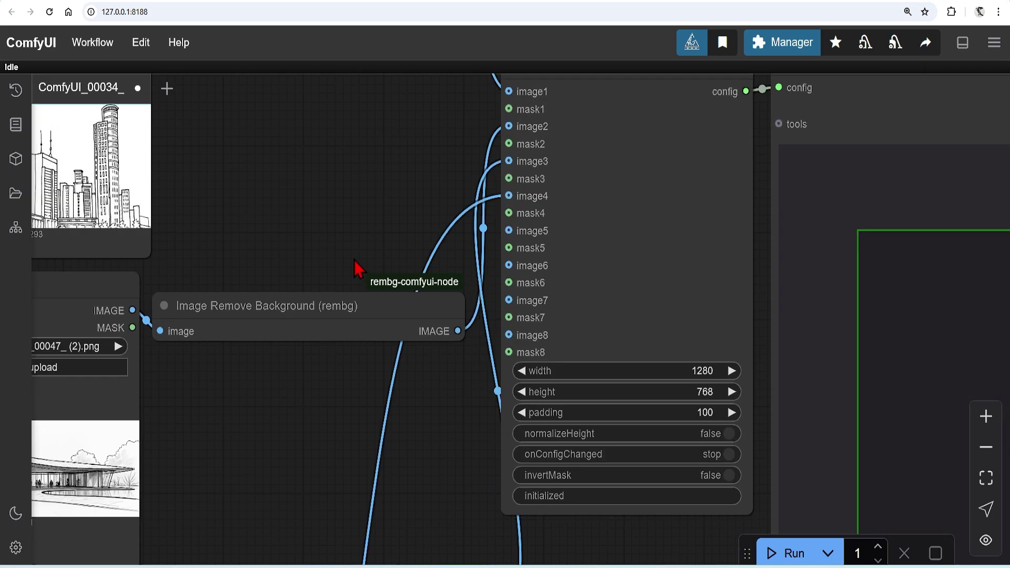
pyautogui.scroll(-10, 557, 374)
pyautogui.scroll(5, 778, 140)
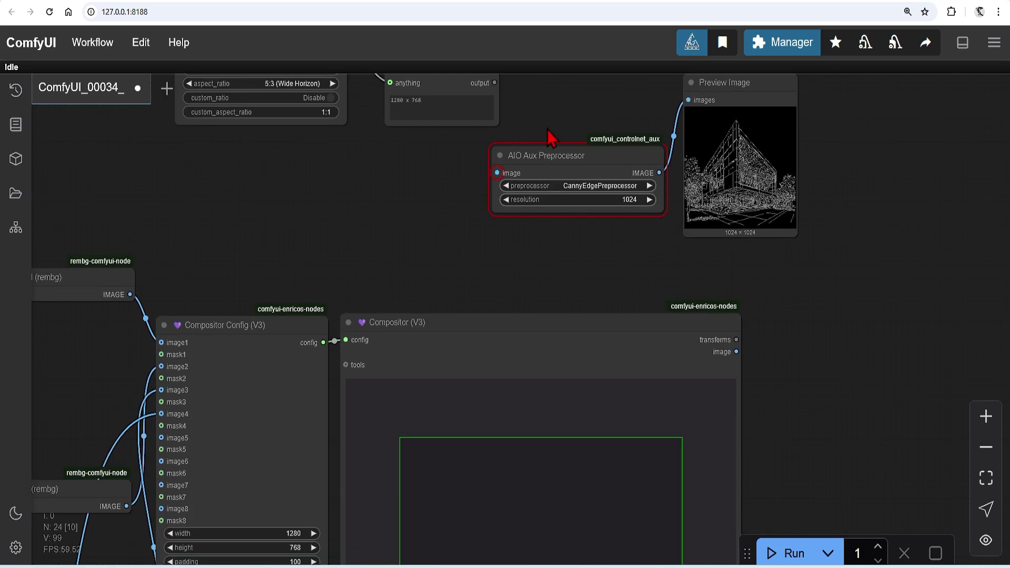
pyautogui.scroll(-5, 713, 171)
pyautogui.scroll(5, 508, 250)
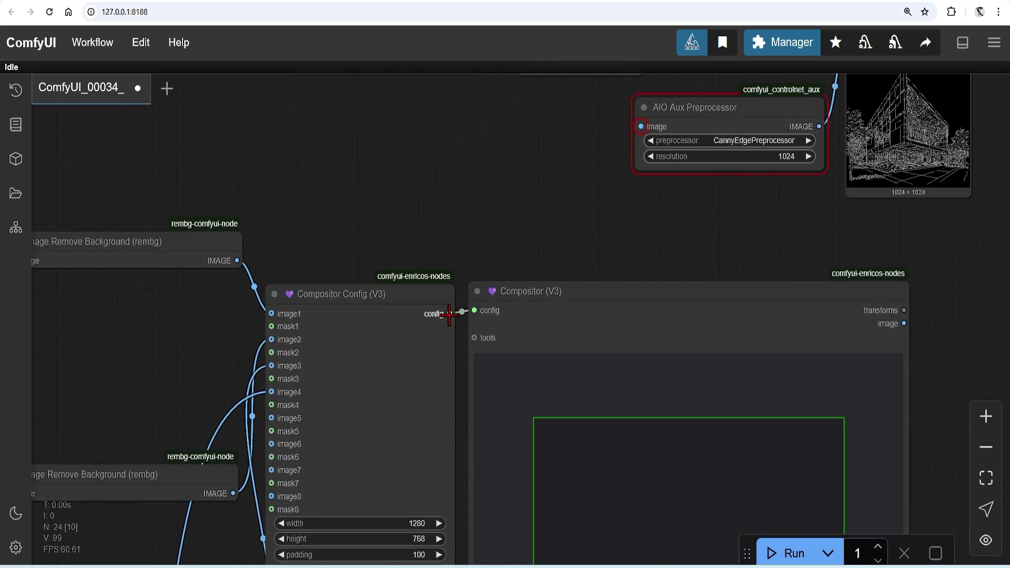
pyautogui.moveTo(904, 323); pyautogui.dragTo(642, 126)
# Step: Run the workflow to load the connected images into the Compositor canvas
pyautogui.scroll(-4, 545, 127)
pyautogui.scroll(3, 788, 537)
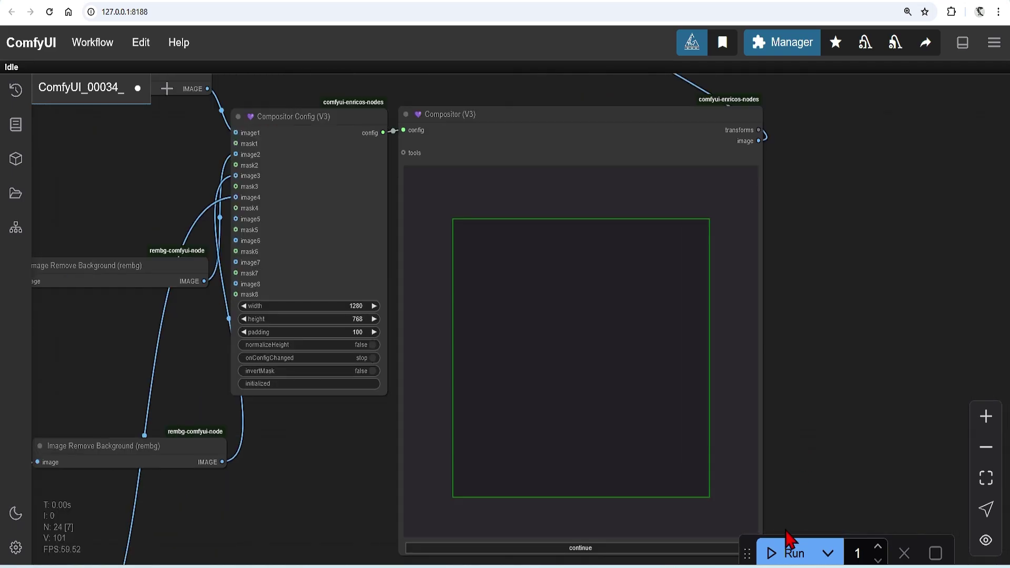
pyautogui.click(789, 544)
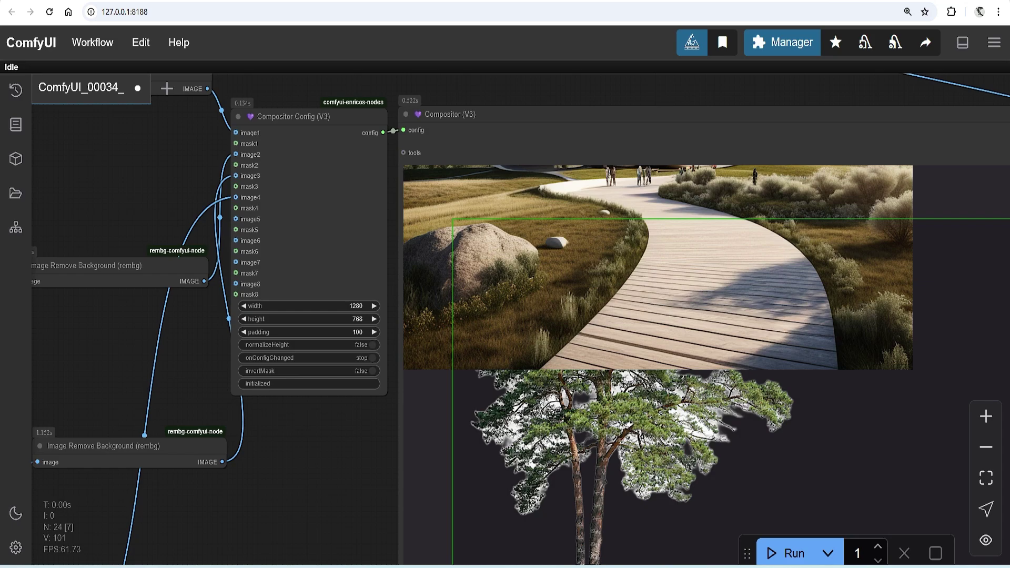
# Step: Place the path image across the lower part of the Compositor frame and the tree along the frame's right edge
pyautogui.scroll(-6, 373, 334)
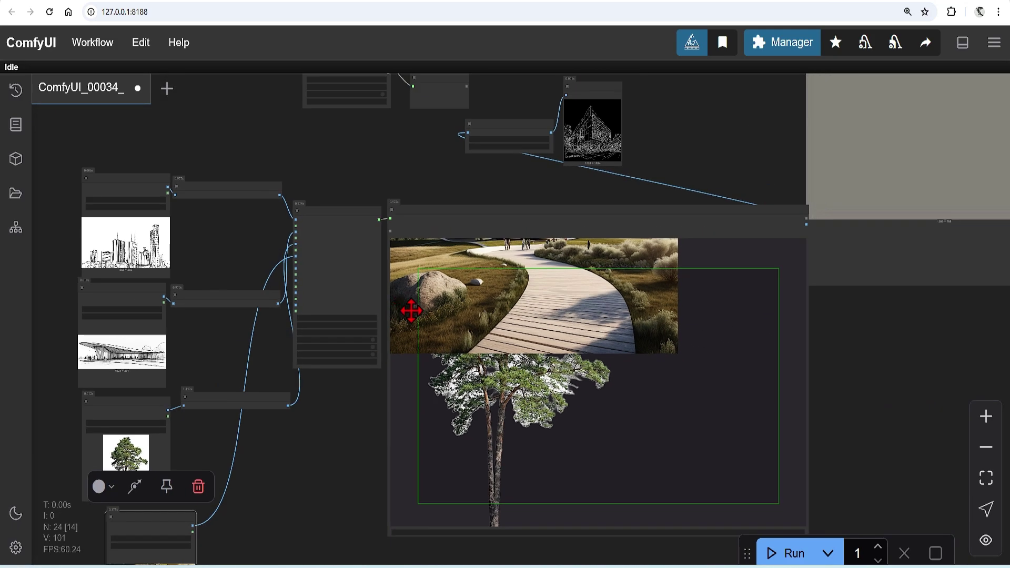
pyautogui.scroll(1, 895, 524)
pyautogui.moveTo(574, 298); pyautogui.dragTo(602, 466)
pyautogui.moveTo(687, 387); pyautogui.dragTo(785, 361)
pyautogui.moveTo(718, 377); pyautogui.dragTo(717, 414)
pyautogui.moveTo(489, 325); pyautogui.dragTo(777, 339)
# Step: Position the building sketch above the path and fit the city skyline behind it, beside the tree
pyautogui.moveTo(499, 286); pyautogui.dragTo(528, 410)
pyautogui.moveTo(458, 284); pyautogui.dragTo(488, 338)
pyautogui.moveTo(541, 361); pyautogui.dragTo(681, 386)
pyautogui.moveTo(575, 376); pyautogui.dragTo(673, 344)
pyautogui.moveTo(738, 232); pyautogui.dragTo(682, 267)
pyautogui.moveTo(644, 319); pyautogui.dragTo(670, 305)
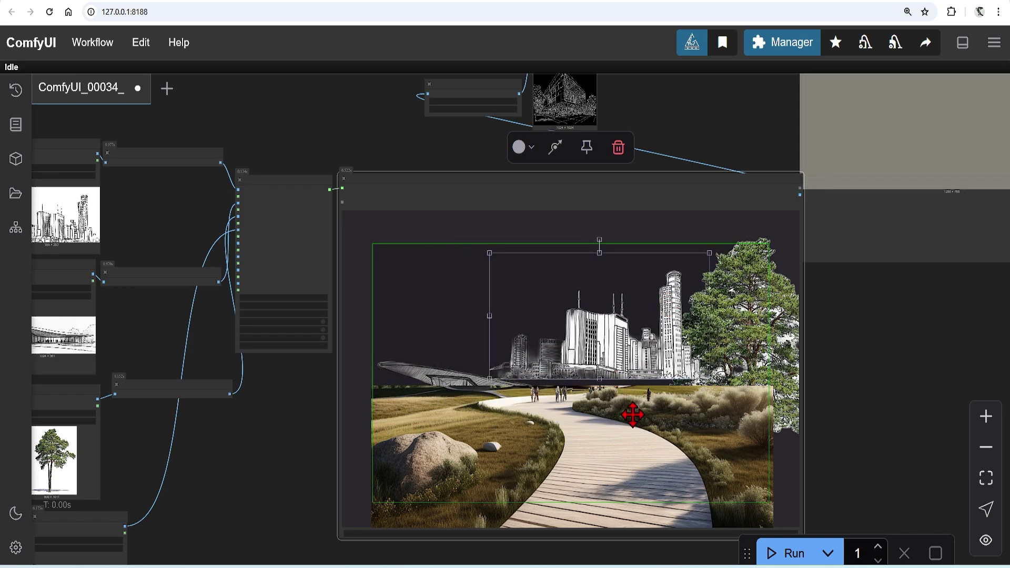
# Step: Lower the path image slightly and enlarge the building sketch so it spans the frame along the path's horizon
pyautogui.moveTo(634, 416); pyautogui.dragTo(632, 425)
pyautogui.moveTo(453, 372); pyautogui.dragTo(452, 365)
pyautogui.moveTo(687, 325); pyautogui.dragTo(748, 302)
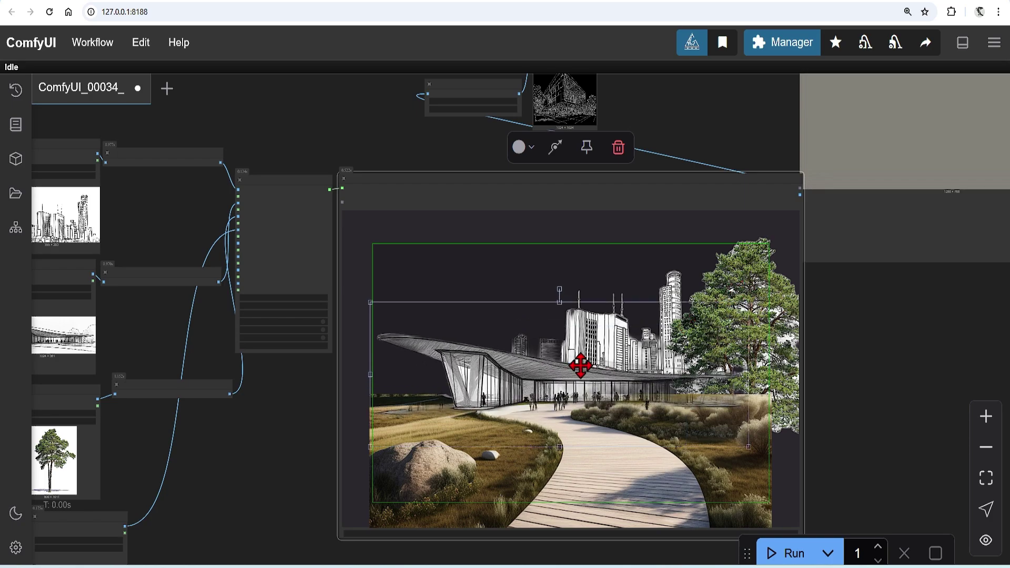
pyautogui.moveTo(520, 390); pyautogui.dragTo(514, 386)
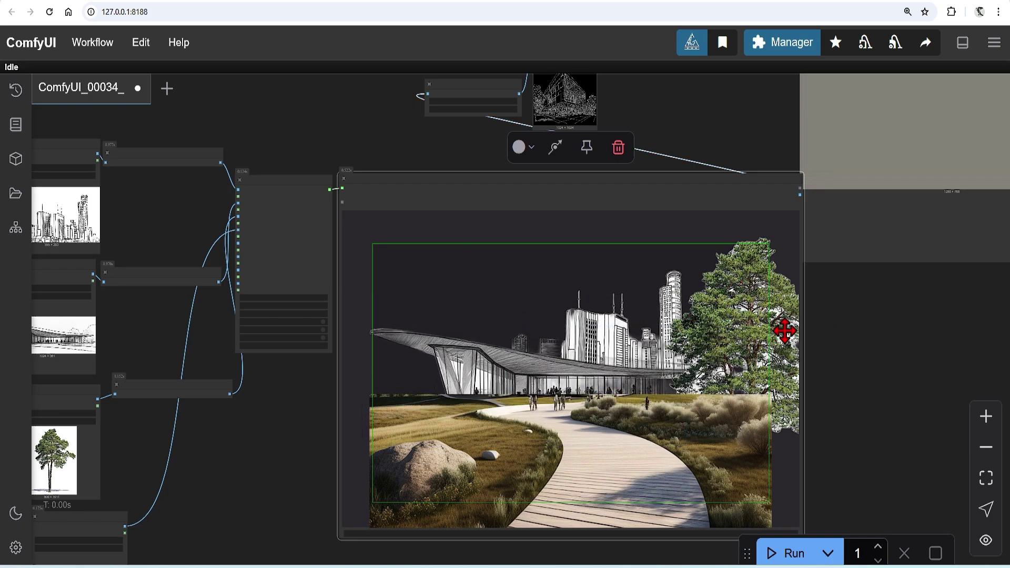
# Step: Shrink the tree and stand it among the bushes near the right edge of the Compositor frame
pyautogui.moveTo(785, 332); pyautogui.dragTo(771, 276)
pyautogui.moveTo(617, 501); pyautogui.dragTo(712, 428)
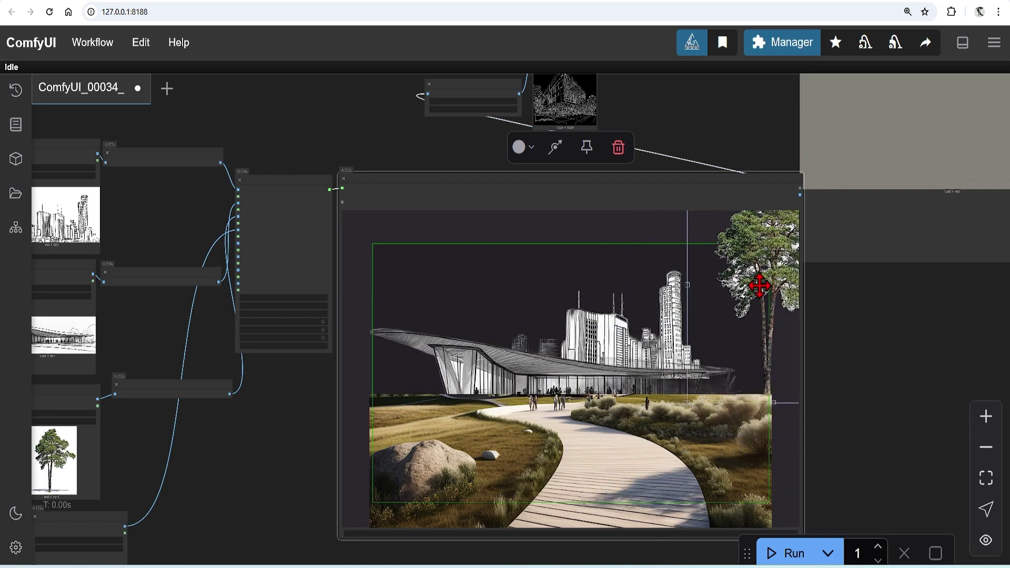
pyautogui.moveTo(759, 285); pyautogui.dragTo(730, 362)
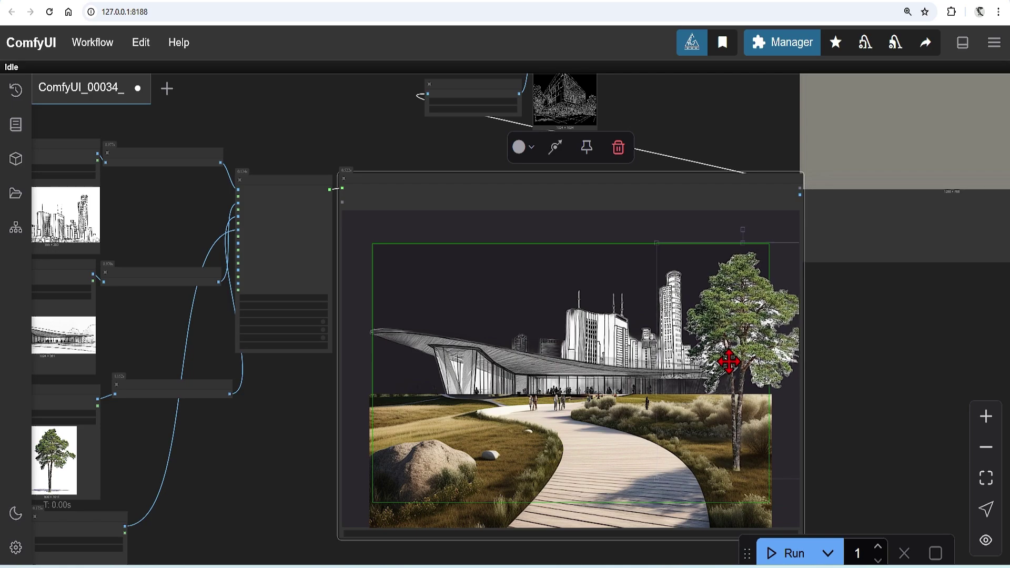
# Step: Scale the building sketch down slightly and raise it to line up with the path's horizon
pyautogui.click(395, 322)
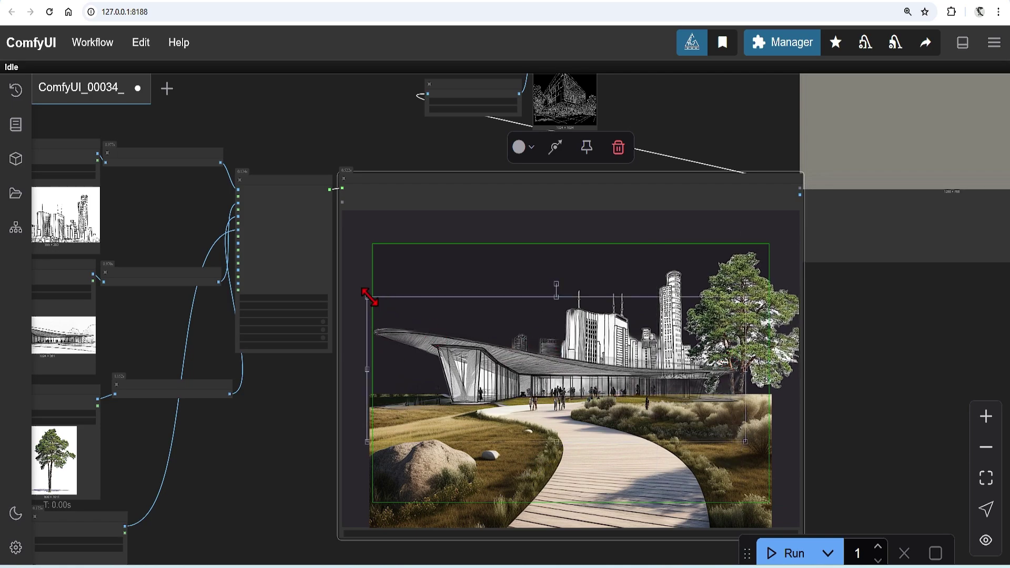
pyautogui.moveTo(367, 298); pyautogui.dragTo(382, 303)
pyautogui.moveTo(422, 348); pyautogui.dragTo(423, 342)
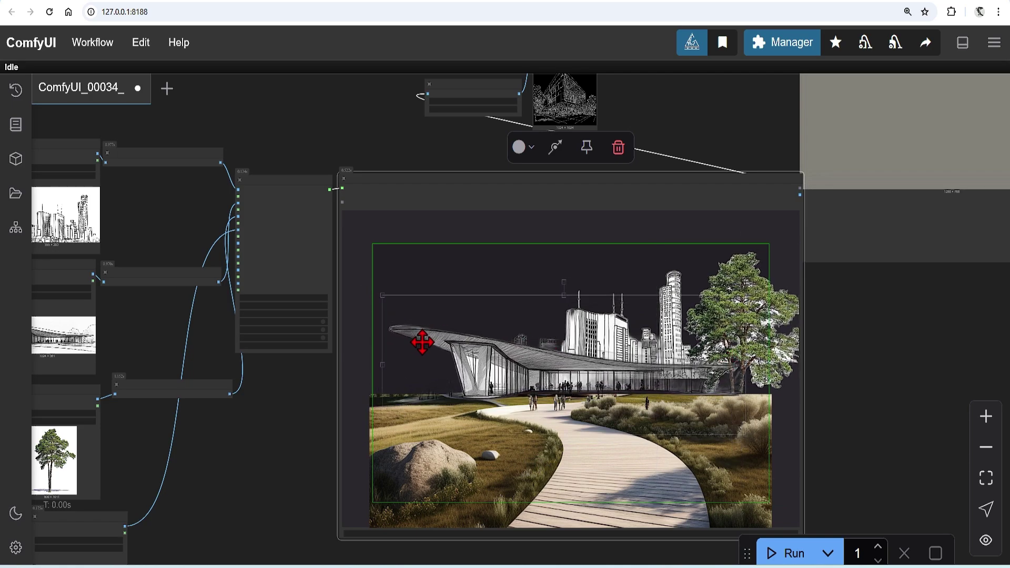
# Step: Nudge the tree and the building sketch slightly left and clear the selection in the composition
pyautogui.click(789, 354)
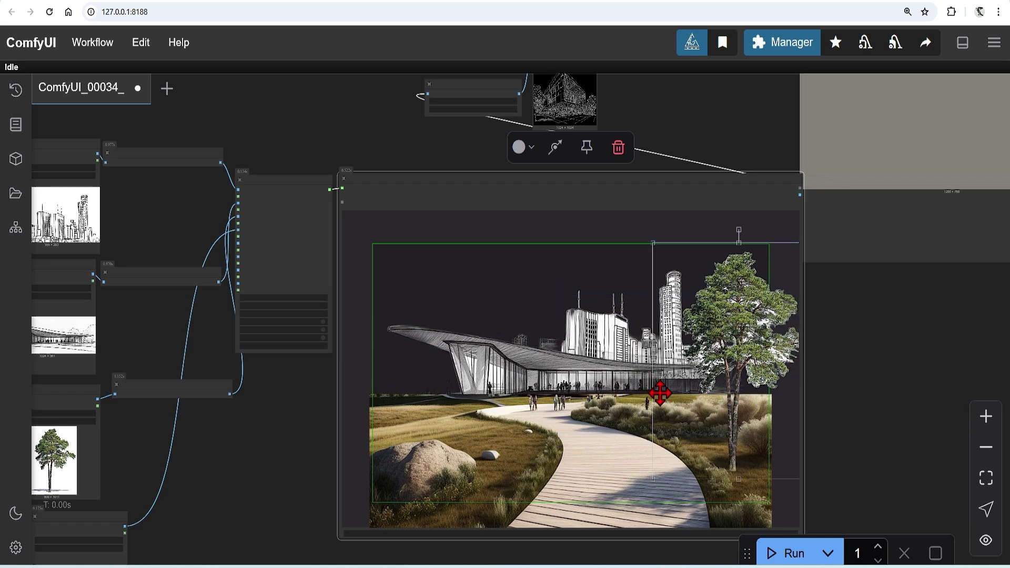
pyautogui.click(629, 345)
pyautogui.click(687, 276)
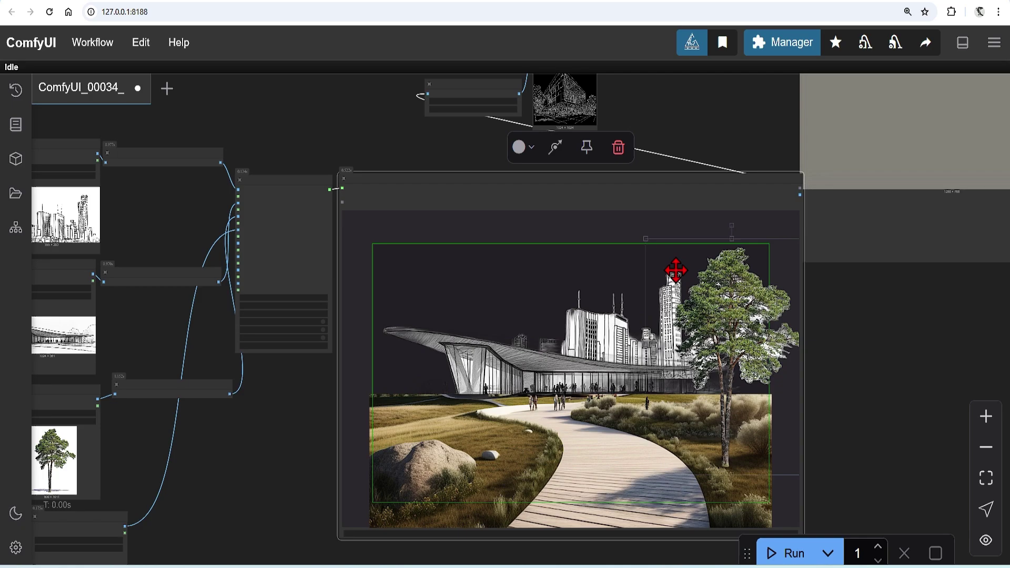
pyautogui.click(681, 406)
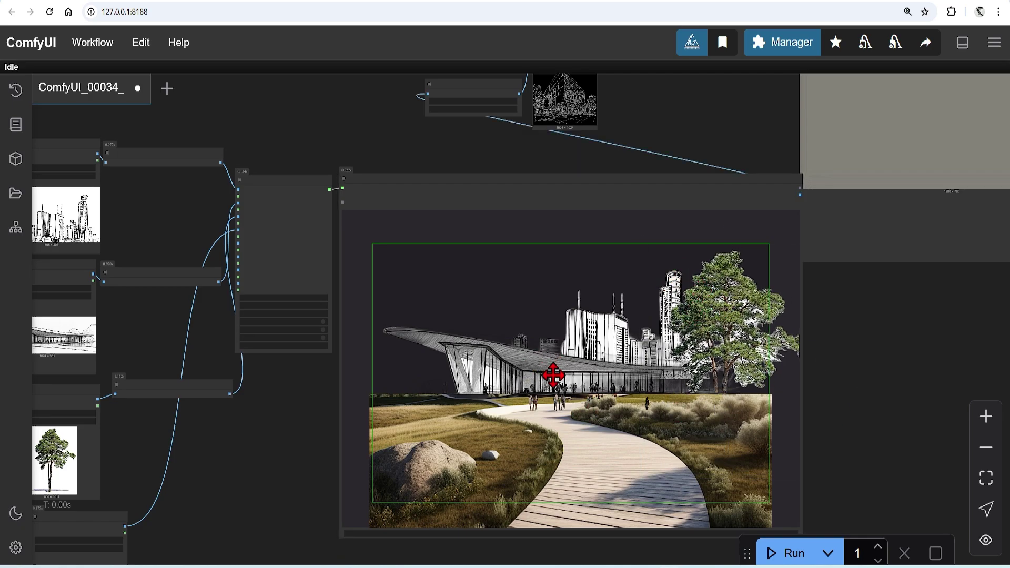
# Step: Continue the workflow from the Compositor with the arranged scene
pyautogui.scroll(-3, 840, 316)
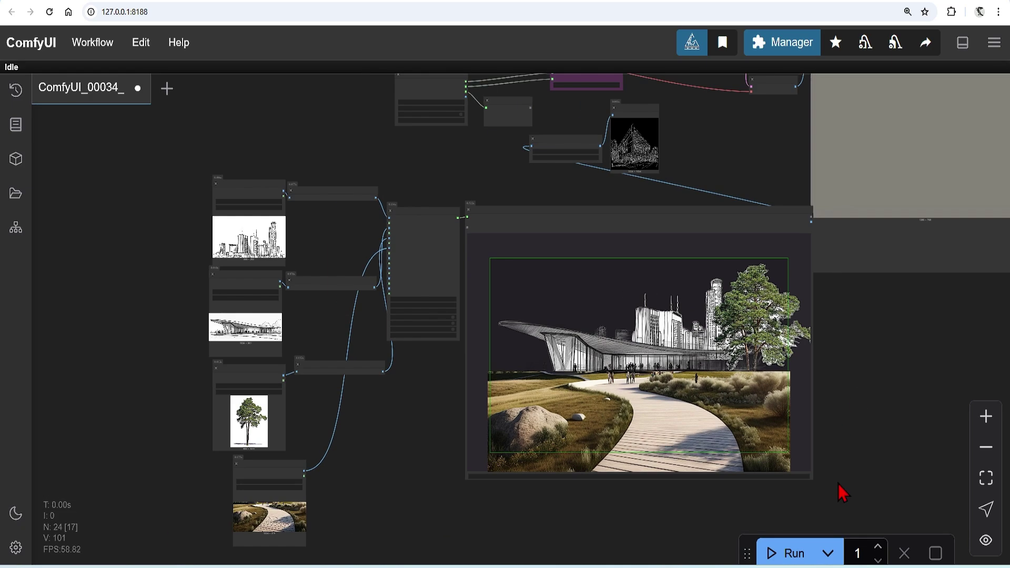
pyautogui.scroll(5, 838, 487)
pyautogui.scroll(4, 576, 464)
pyautogui.click(519, 467)
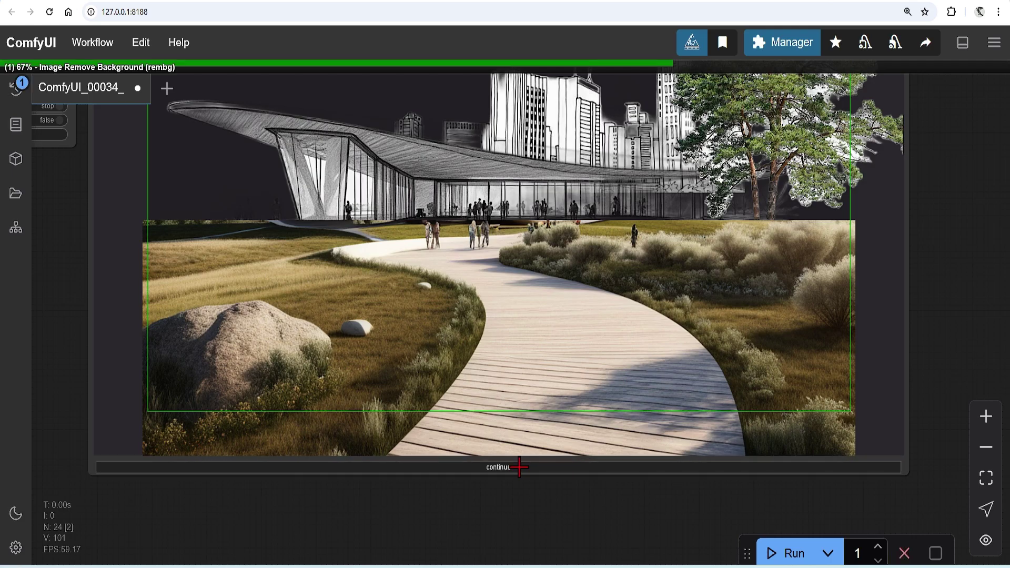
# Step: Move the Preview Image node farther from the AIO Aux Preprocessor and examine the composite's Canny edge map
pyautogui.scroll(-5, 559, 550)
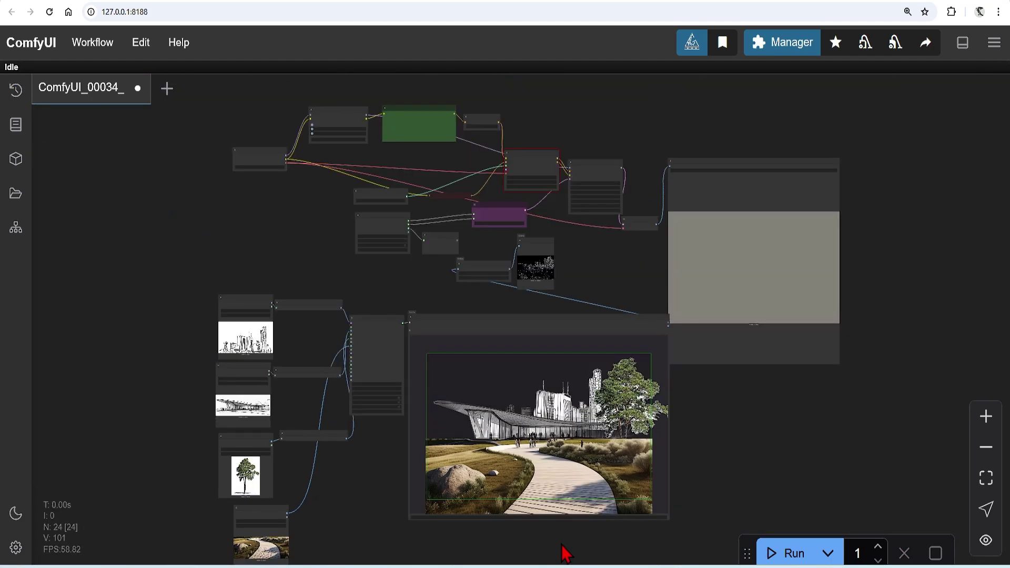
pyautogui.scroll(3, 523, 388)
pyautogui.scroll(4, 451, 150)
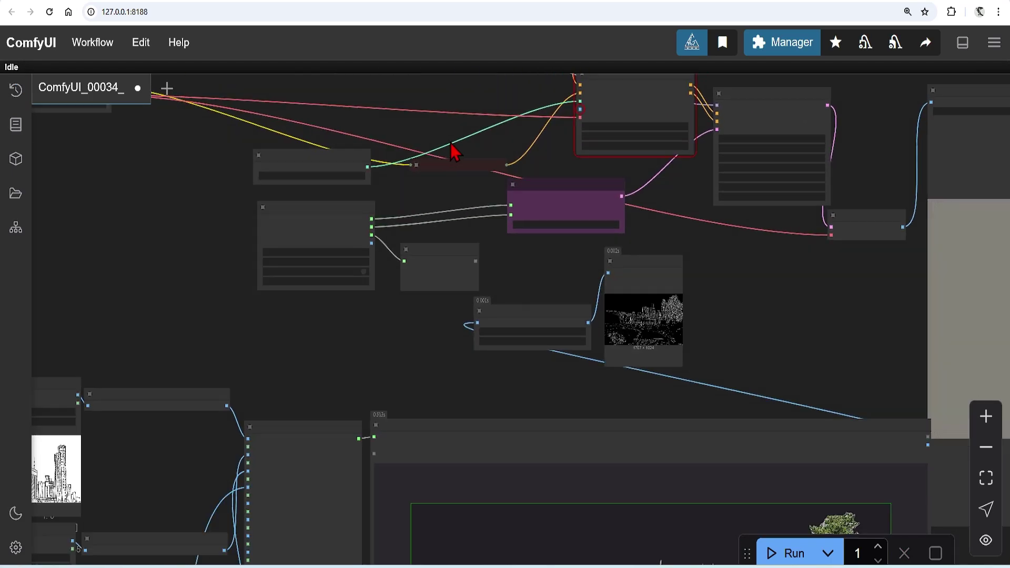
pyautogui.scroll(3, 545, 109)
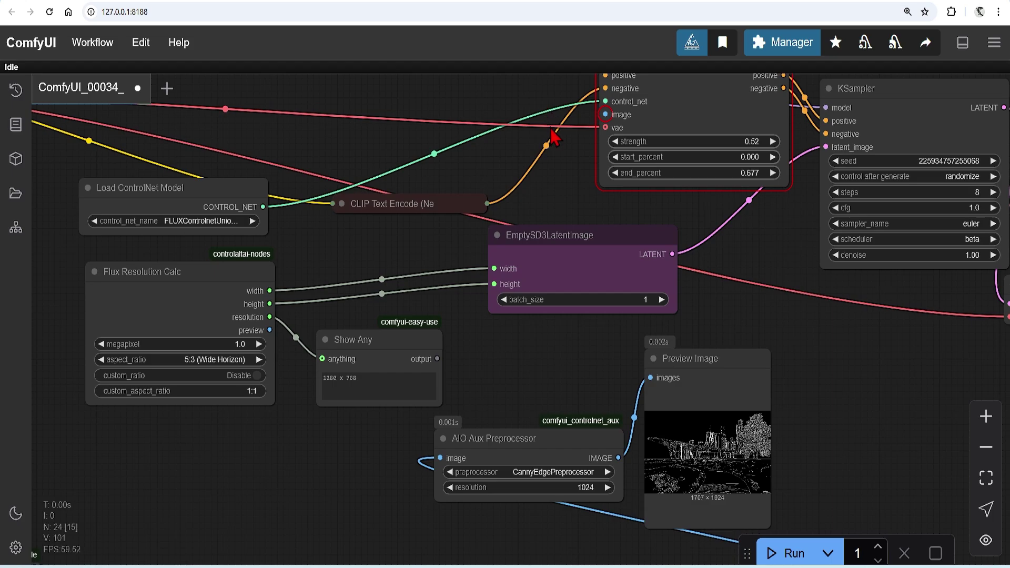
pyautogui.scroll(-1, 721, 366)
pyautogui.scroll(4, 797, 495)
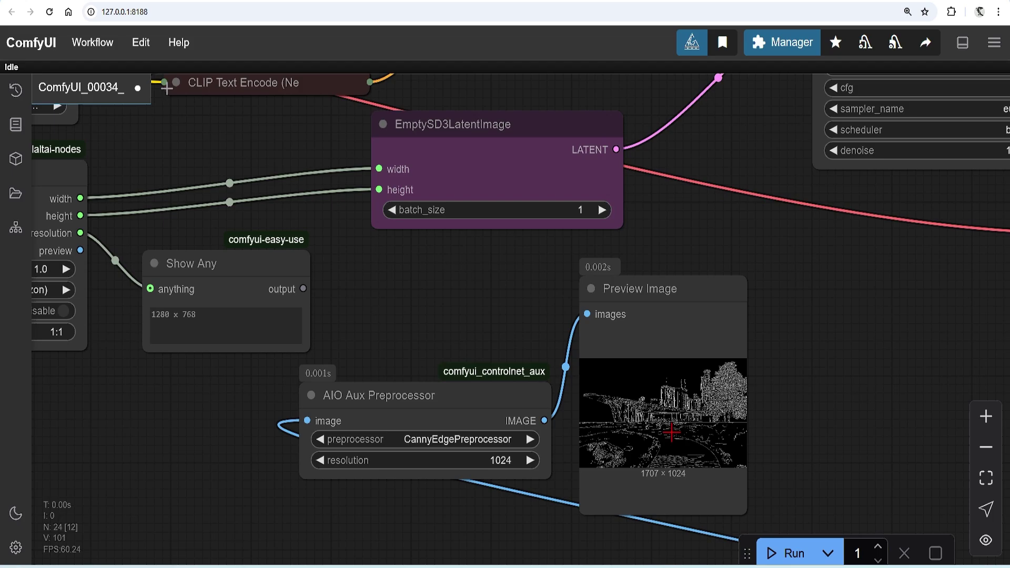
pyautogui.moveTo(701, 344); pyautogui.dragTo(794, 314)
pyautogui.scroll(5, 810, 447)
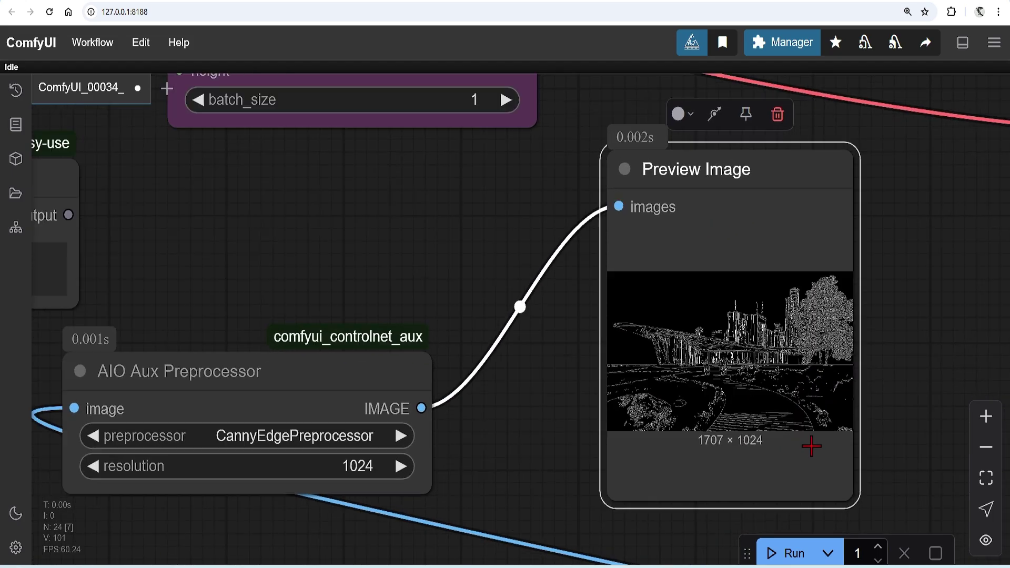
# Step: Switch the AIO Aux Preprocessor to PyraCannyPreprocessor and run the workflow to generate the new edge map
pyautogui.click(329, 435)
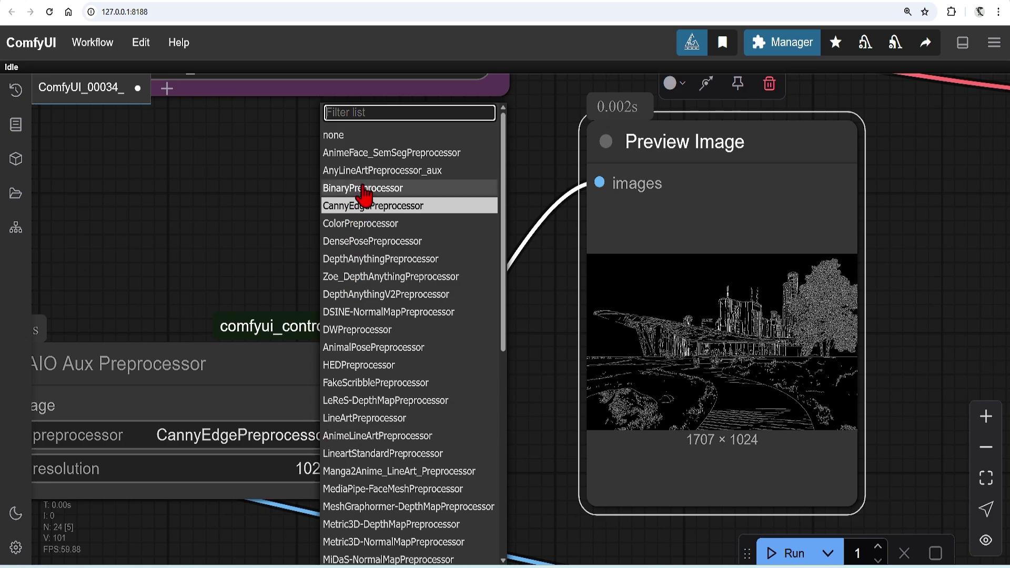
pyautogui.write('p')
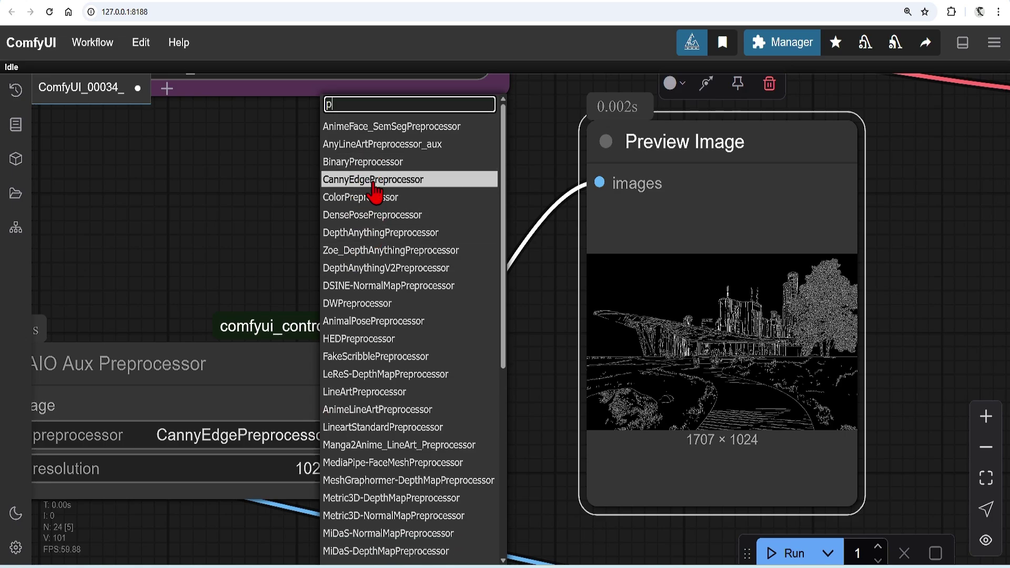
pyautogui.write('yra')
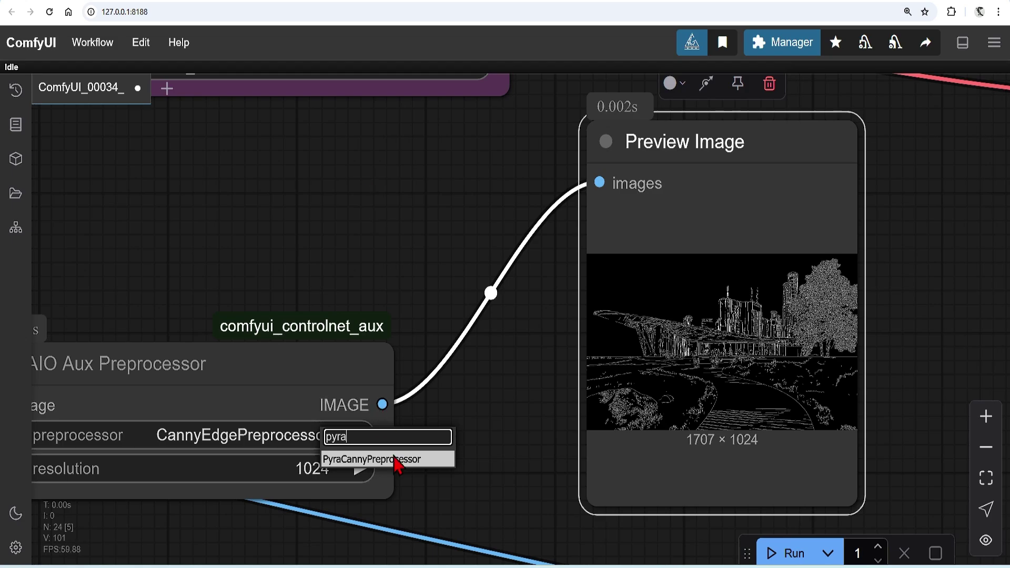
pyautogui.click(395, 459)
pyautogui.click(776, 554)
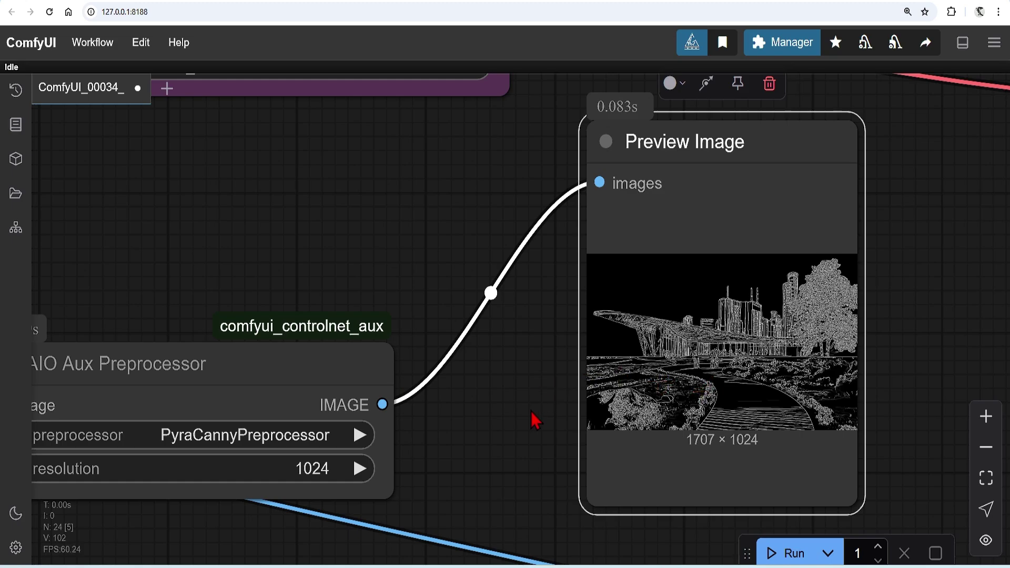
# Step: Connect the AIO Aux Preprocessor's IMAGE output to the Apply ControlNet node's image input
pyautogui.scroll(-7, 511, 476)
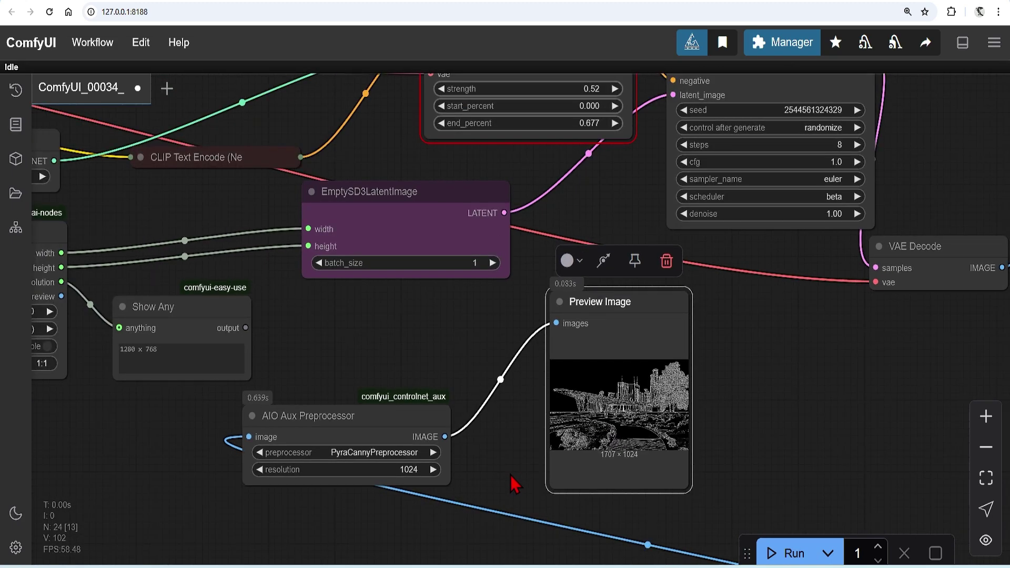
pyautogui.scroll(-3, 510, 475)
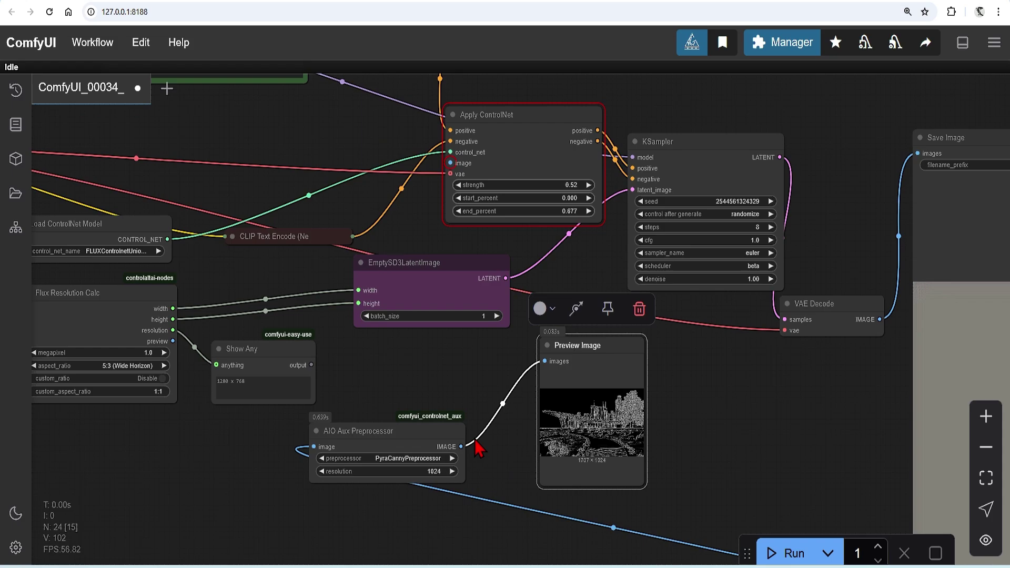
pyautogui.moveTo(410, 374); pyautogui.dragTo(526, 436)
pyautogui.moveTo(575, 503); pyautogui.dragTo(564, 219)
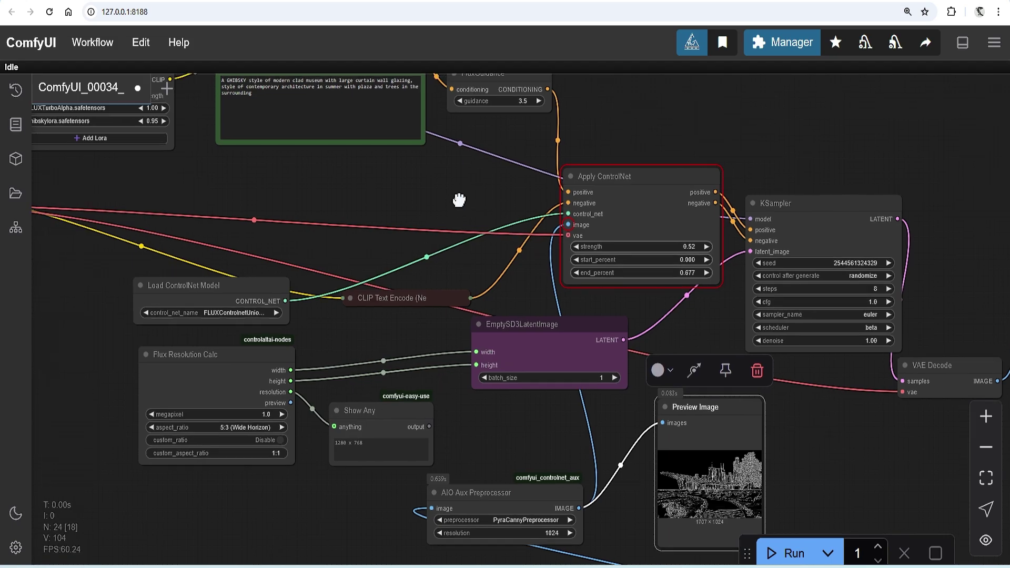
# Step: Set both the strength and the end_percent of the Apply ControlNet node to 0.7
pyautogui.moveTo(460, 199); pyautogui.dragTo(499, 302)
pyautogui.scroll(6, 757, 373)
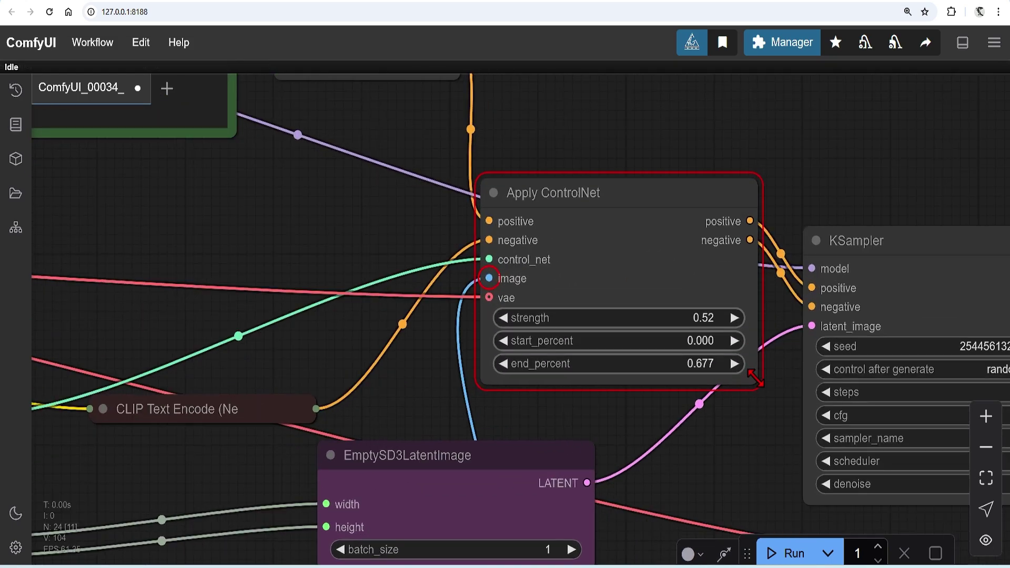
pyautogui.click(709, 318)
pyautogui.write('0.7')
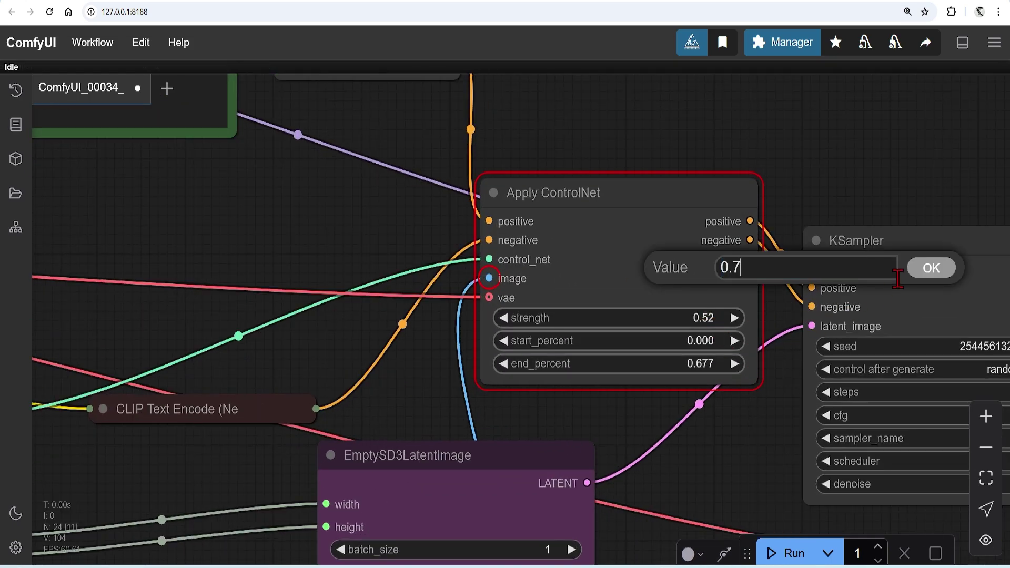
pyautogui.press('Return')
pyautogui.click(707, 363)
pyautogui.write('0.')
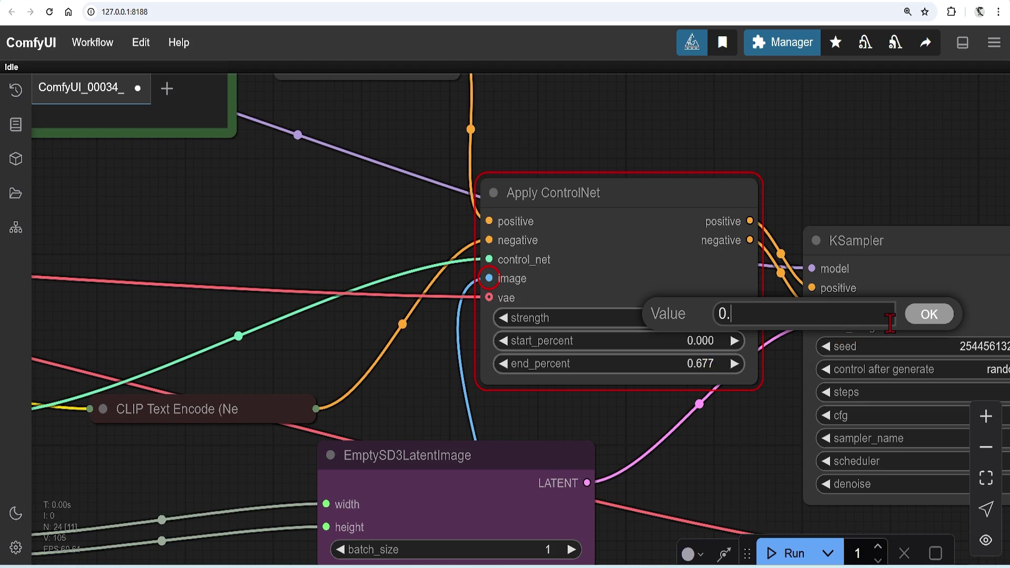
pyautogui.click(917, 316)
# Step: Disable ghibskylora.safetensors in the Power Lora Loader
pyautogui.scroll(-2, 834, 399)
pyautogui.moveTo(419, 275); pyautogui.dragTo(696, 401)
pyautogui.moveTo(357, 327); pyautogui.dragTo(467, 352)
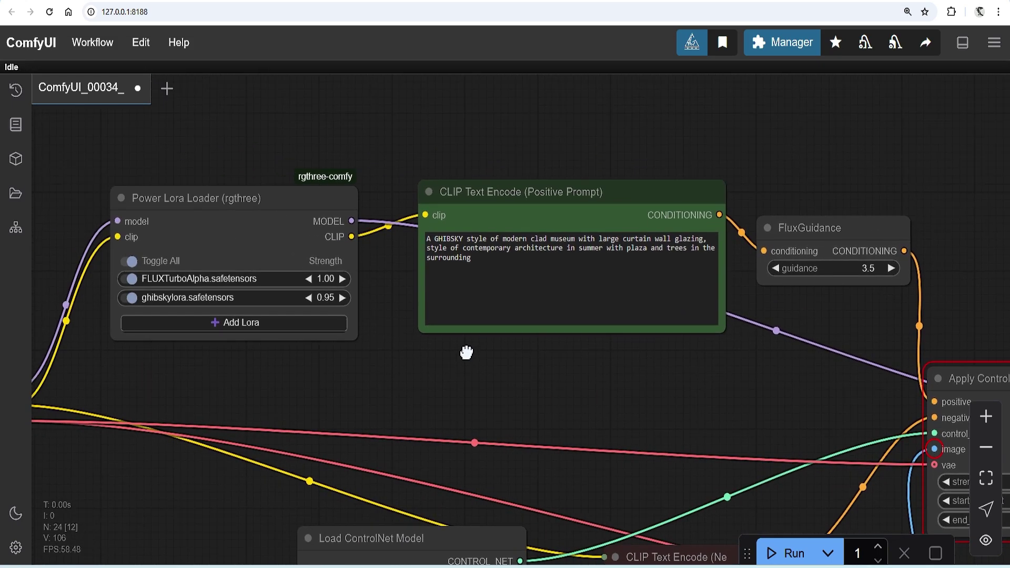
pyautogui.scroll(1, 209, 342)
pyautogui.click(124, 292)
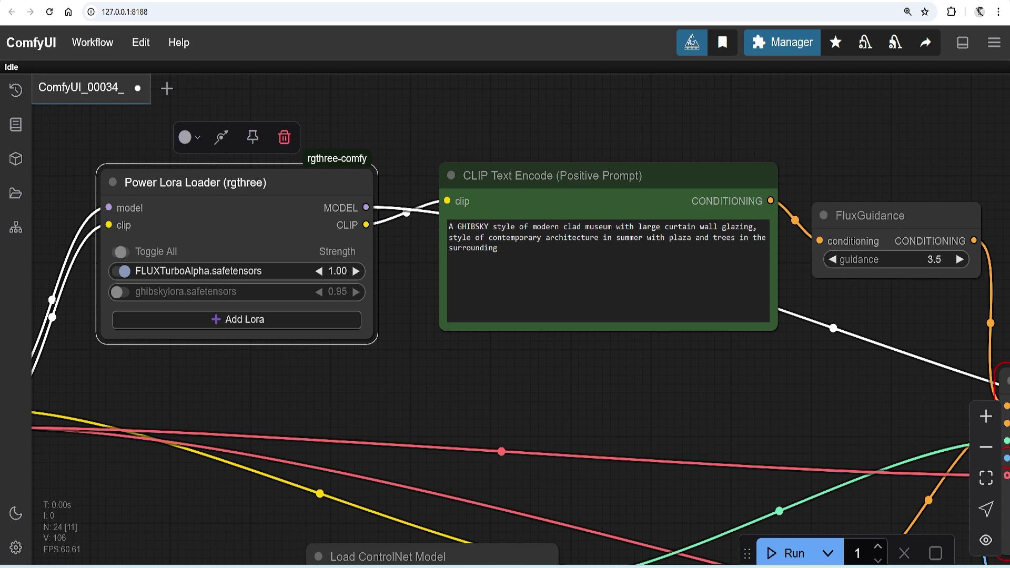
# Step: Replace the positive prompt with the copied realistic photo description of a glass and steel museum in a park with a wooden path
pyautogui.click(523, 272)
pyautogui.hotkey('ctrl', 'a')
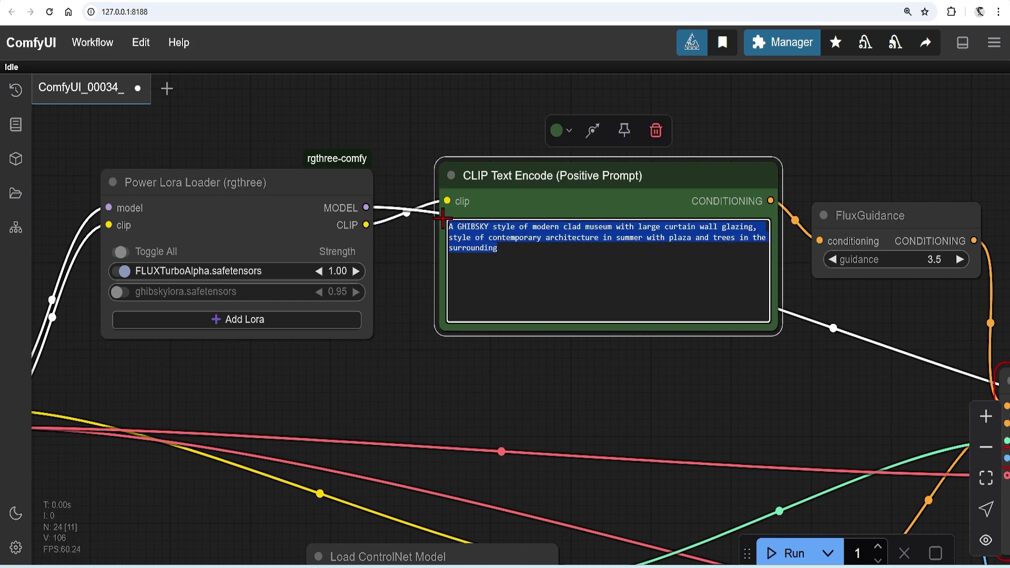
pyautogui.write('A realistic, high quality photo of a award wining contemporary glass and steel museum in the park, with city in the background,  tree to the side and wooden path in the foreground surrounded by a lush lawn.')
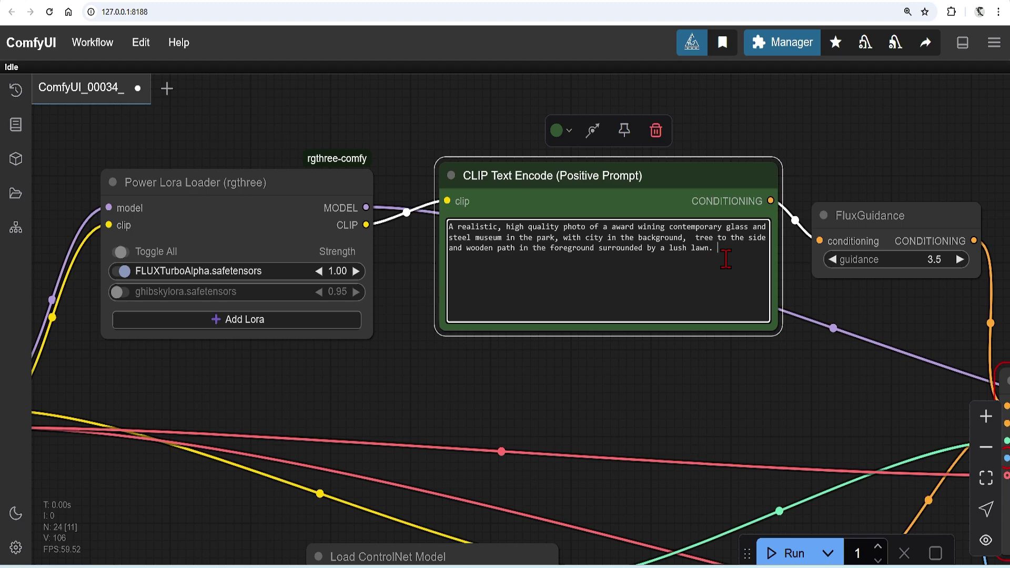
pyautogui.scroll(-2, 842, 321)
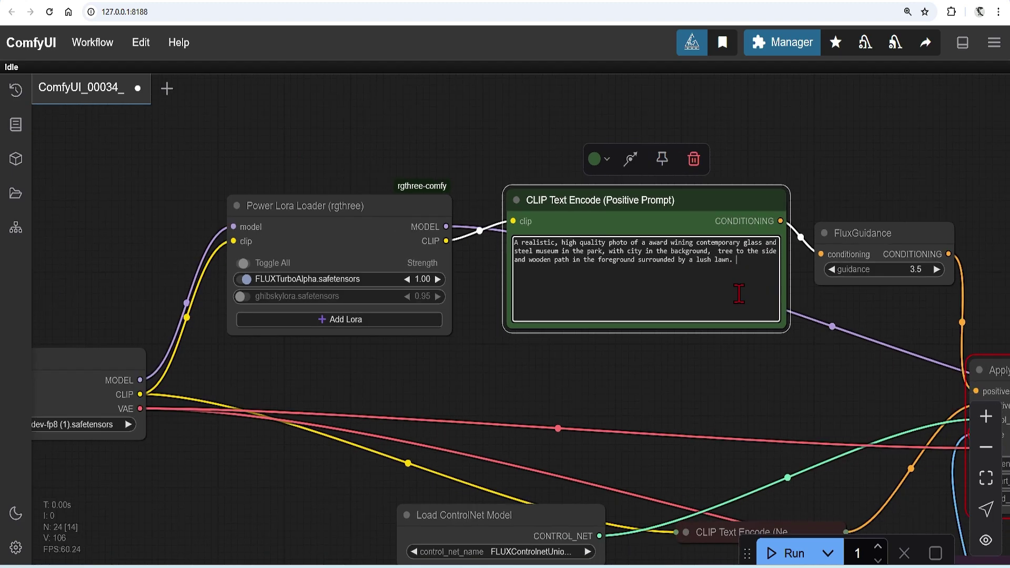
# Step: Run the full workflow to render the scene and view the result beside the node graph
pyautogui.moveTo(799, 353); pyautogui.dragTo(476, 293)
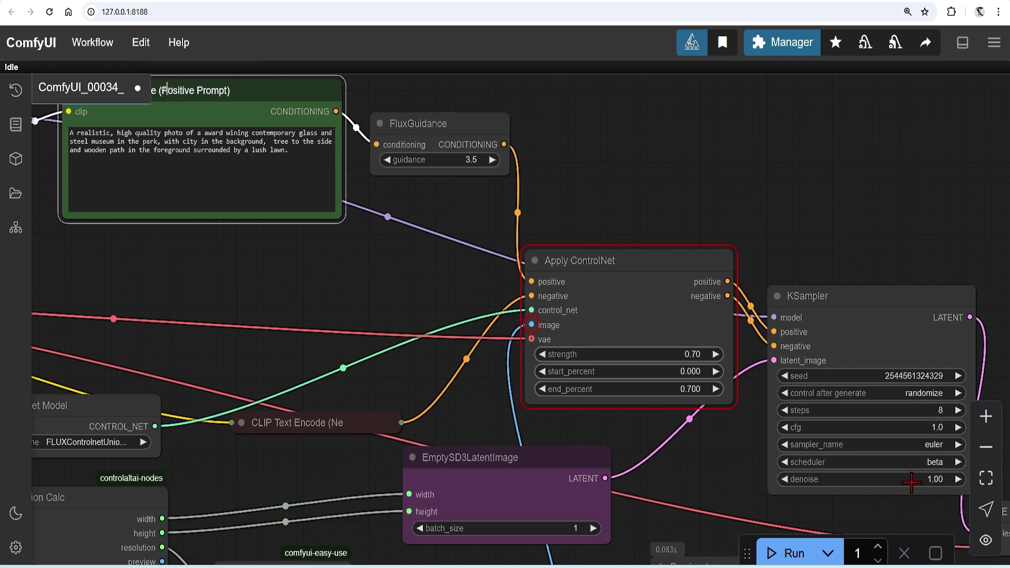
pyautogui.press('.')
pyautogui.click(770, 557)
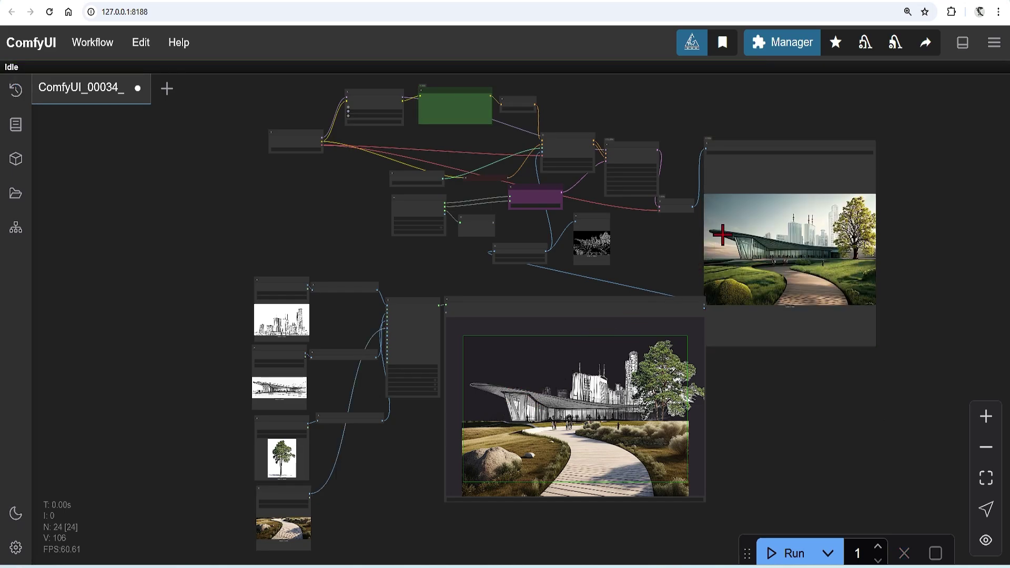
pyautogui.scroll(3, 822, 225)
pyautogui.scroll(-3, 821, 225)
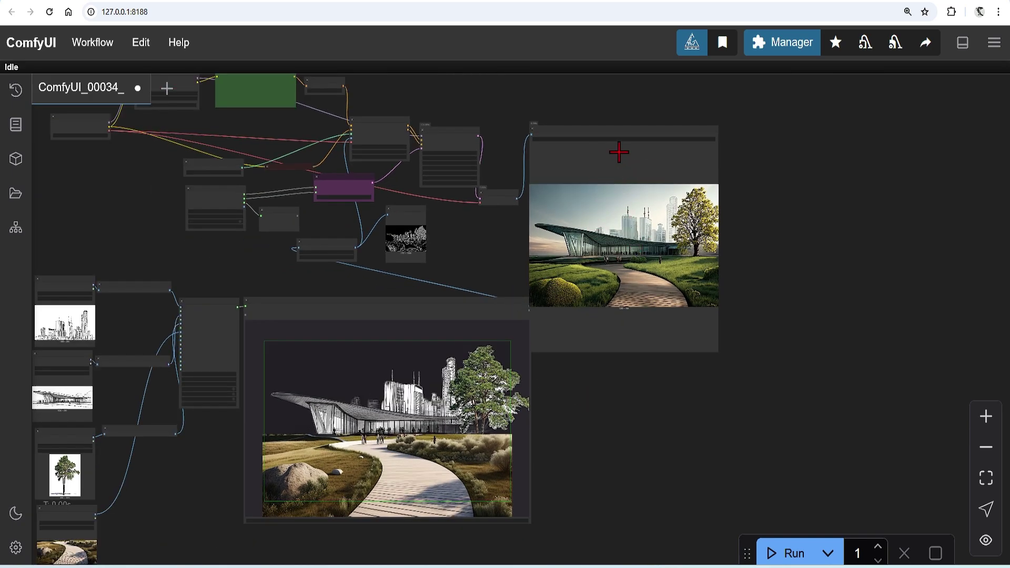
# Step: Move the Save Image node down beside the Compositor to compare the render with the composition
pyautogui.moveTo(610, 130); pyautogui.dragTo(627, 307)
pyautogui.moveTo(789, 382); pyautogui.dragTo(879, 289)
pyautogui.scroll(4, 872, 311)
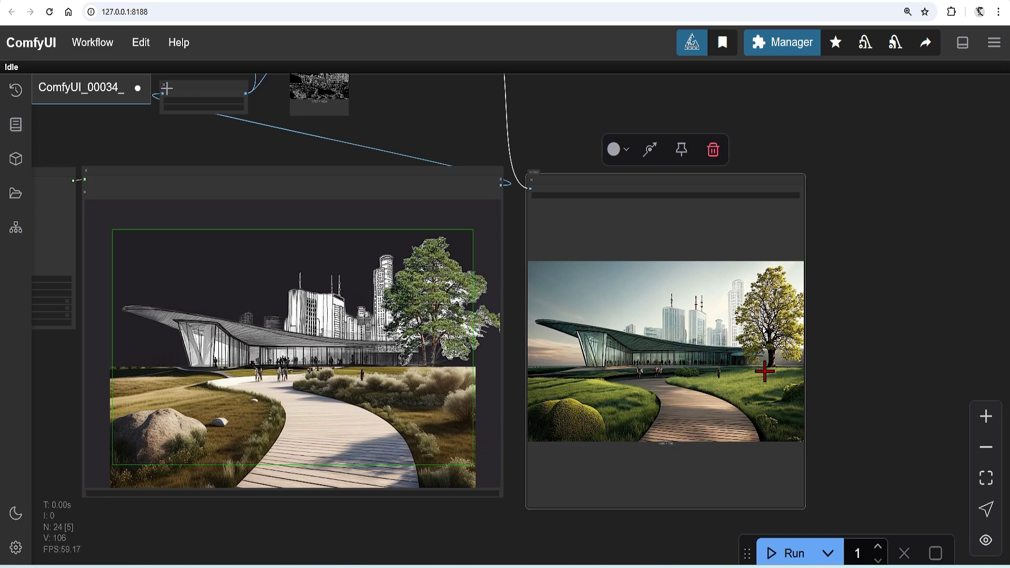
# Step: Swap the tree and path image connections into the node feeding the Compositor so the tree is layered above the path
pyautogui.scroll(-4, 895, 338)
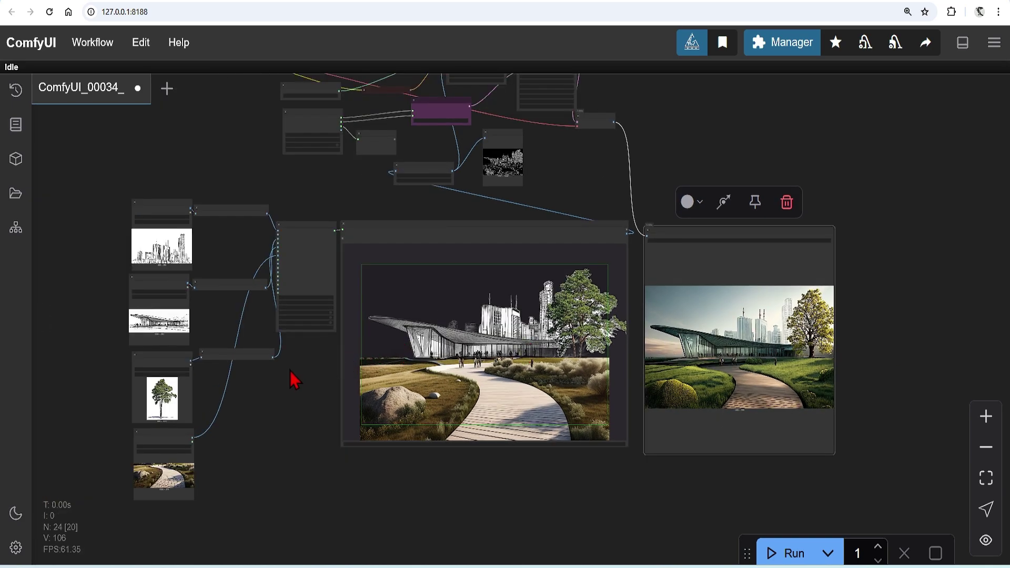
pyautogui.scroll(5, 251, 336)
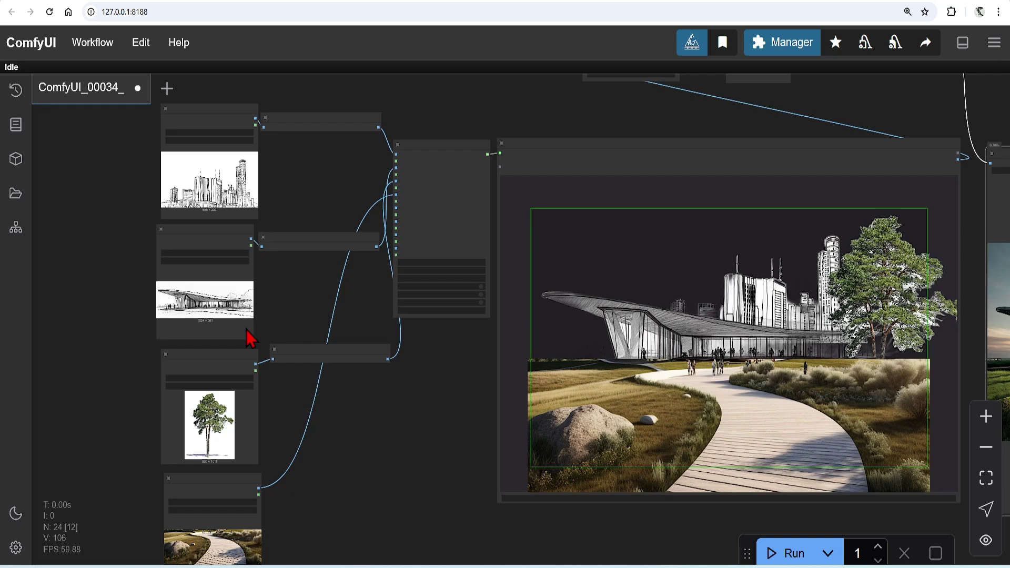
pyautogui.scroll(4, 252, 337)
pyautogui.click(467, 267)
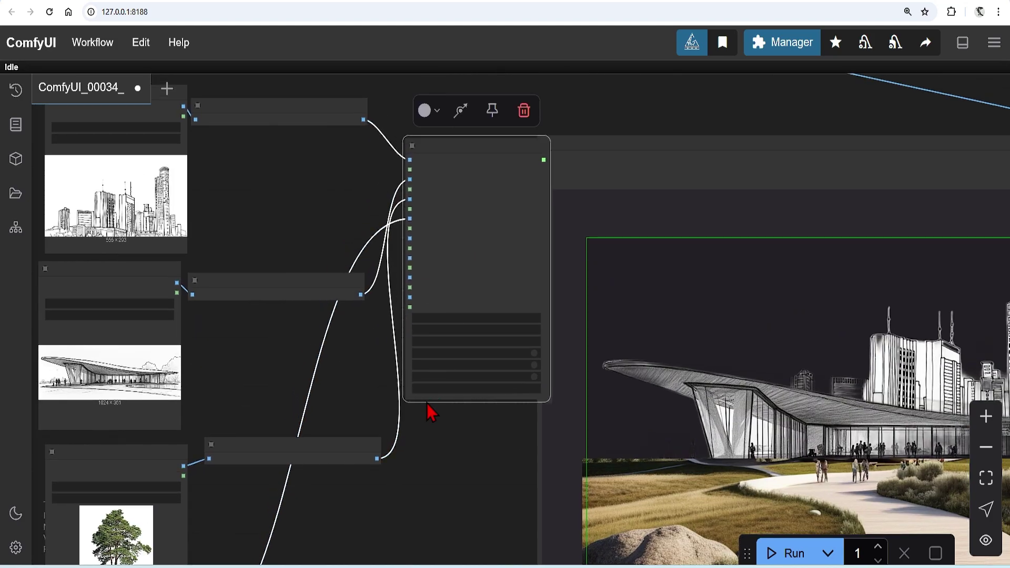
pyautogui.moveTo(378, 458); pyautogui.dragTo(409, 218)
pyautogui.scroll(-1, 343, 362)
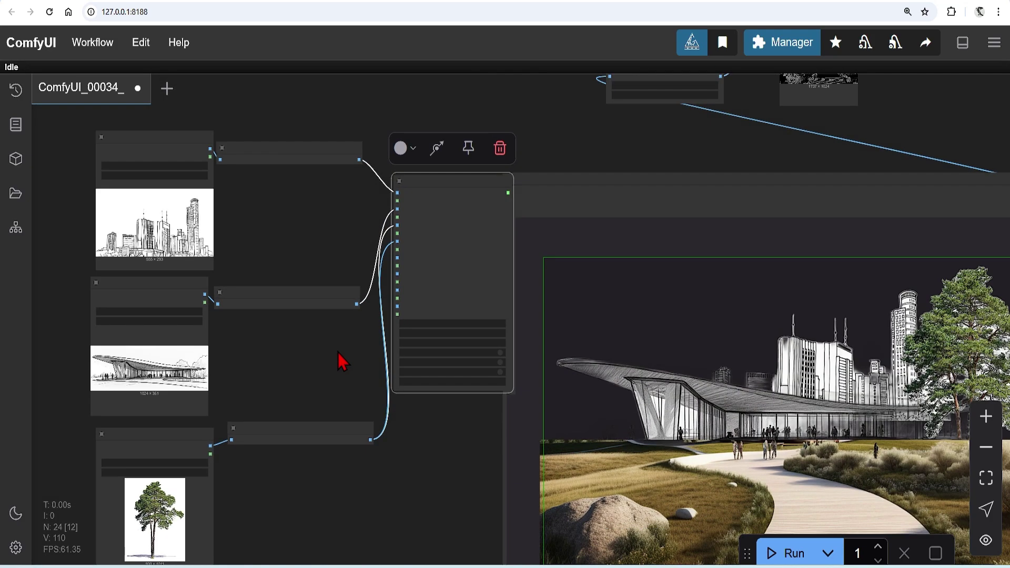
pyautogui.scroll(-3, 338, 352)
pyautogui.scroll(-4, 332, 437)
pyautogui.moveTo(270, 430); pyautogui.dragTo(416, 158)
# Step: Set the Apply ControlNet node's end_percent and strength to 0.6 and run the workflow to refresh the Compositor
pyautogui.scroll(7, 414, 195)
pyautogui.scroll(-5, 336, 404)
pyautogui.scroll(1, 782, 201)
pyautogui.moveTo(787, 195); pyautogui.dragTo(678, 409)
pyautogui.scroll(4, 611, 131)
pyautogui.moveTo(591, 293); pyautogui.dragTo(625, 342)
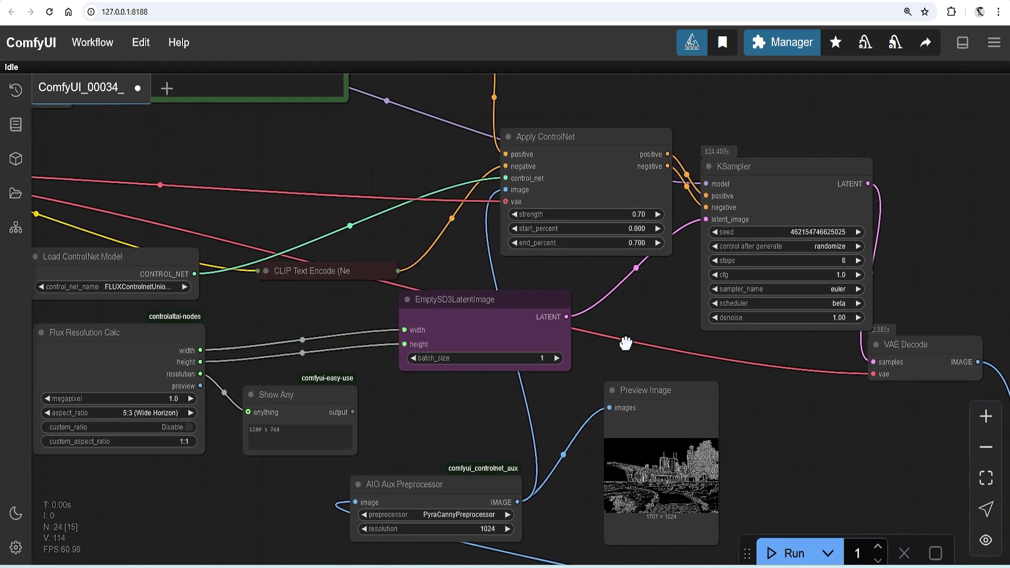
pyautogui.scroll(5, 480, 266)
pyautogui.click(628, 266)
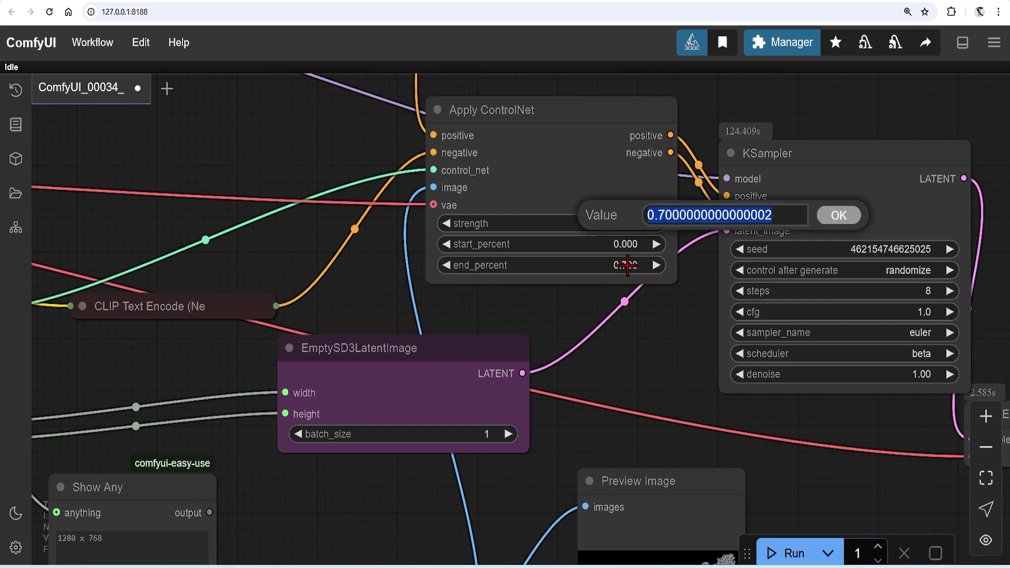
pyautogui.write('0.6')
pyautogui.click(830, 220)
pyautogui.click(640, 224)
pyautogui.write('0.6')
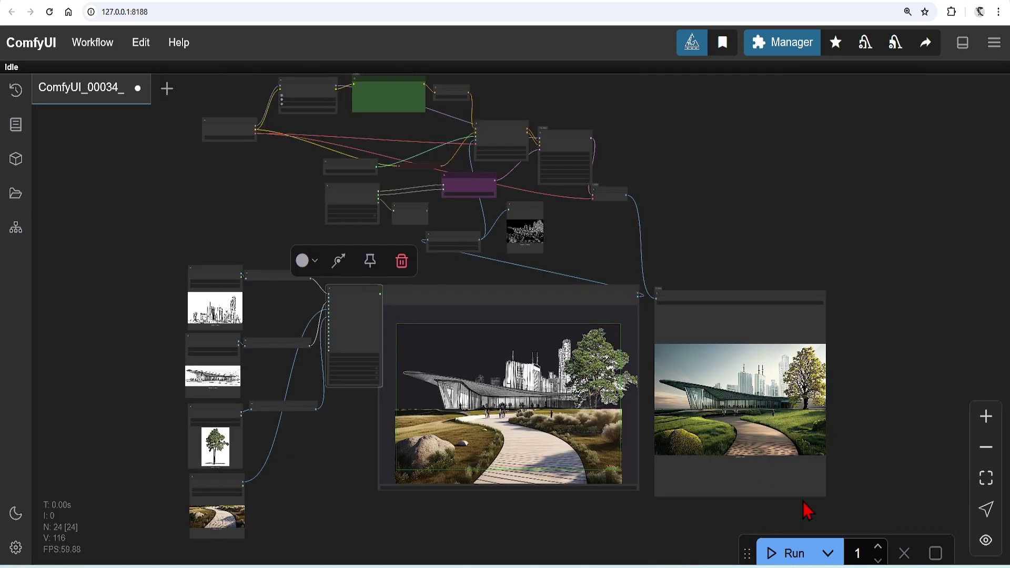
pyautogui.click(803, 501)
pyautogui.click(773, 554)
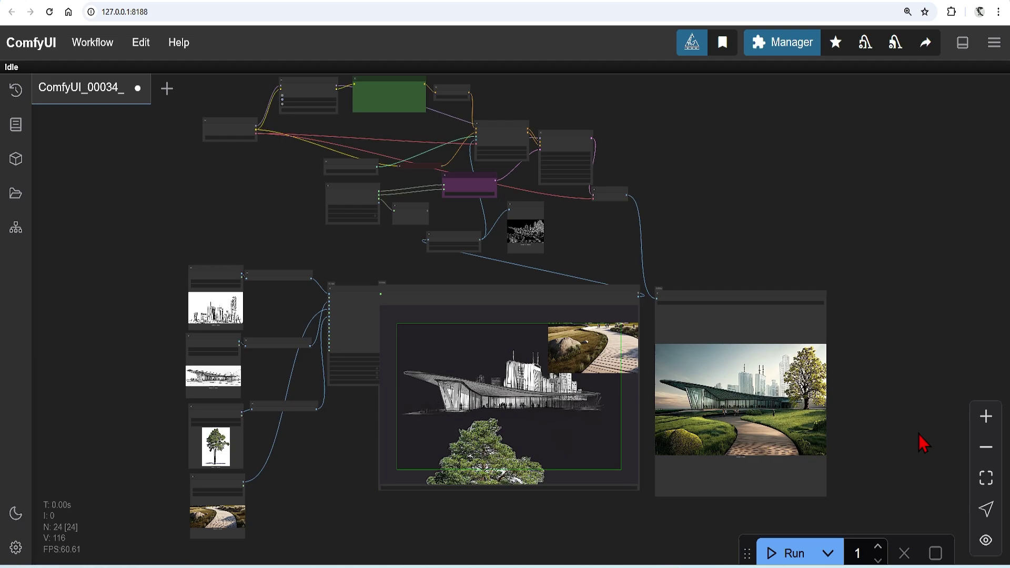
# Step: Enlarge the path photo to span the composition's full width along its lower part and lower the building sketch onto its horizon
pyautogui.scroll(8, 526, 495)
pyautogui.moveTo(662, 178); pyautogui.dragTo(354, 389)
pyautogui.moveTo(504, 327); pyautogui.dragTo(722, 239)
pyautogui.moveTo(625, 302); pyautogui.dragTo(625, 374)
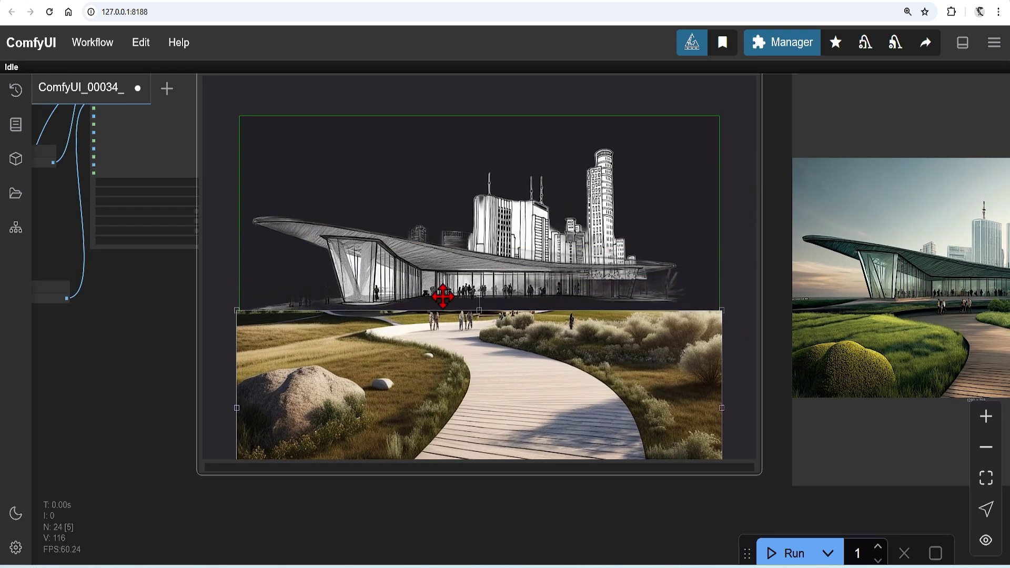
pyautogui.moveTo(443, 297); pyautogui.dragTo(436, 310)
# Step: Scale the tree down and place it at the composition's right edge, with its trunk standing on the grass beside the path
pyautogui.moveTo(398, 442); pyautogui.dragTo(589, 213)
pyautogui.moveTo(409, 108); pyautogui.dragTo(535, 281)
pyautogui.moveTo(676, 426); pyautogui.dragTo(693, 252)
pyautogui.moveTo(551, 109); pyautogui.dragTo(614, 194)
pyautogui.moveTo(722, 303); pyautogui.dragTo(696, 271)
pyautogui.moveTo(589, 161); pyautogui.dragTo(561, 123)
pyautogui.moveTo(679, 269); pyautogui.dragTo(701, 266)
# Step: Nudge the city skyline slightly right behind the building and run the workflow to render the rearranged scene
pyautogui.moveTo(620, 163); pyautogui.dragTo(603, 163)
pyautogui.moveTo(527, 174); pyautogui.dragTo(543, 175)
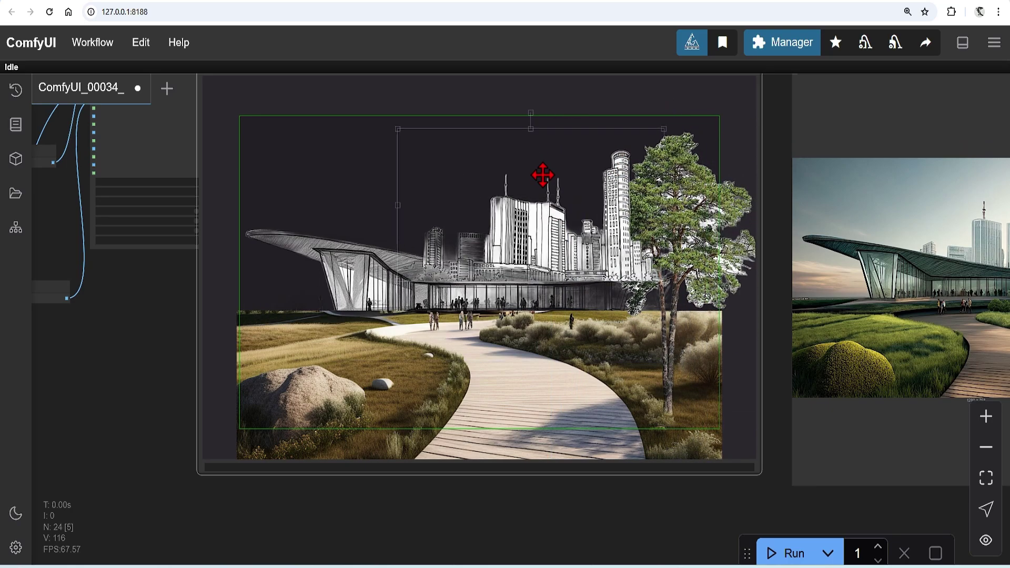
pyautogui.scroll(-8, 444, 516)
pyautogui.click(784, 554)
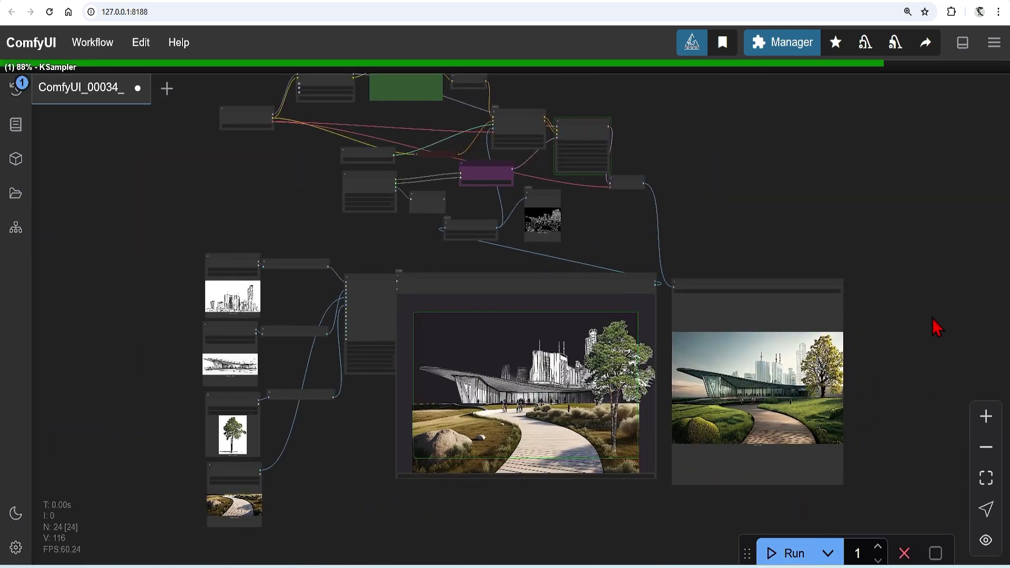
pyautogui.scroll(7, 790, 322)
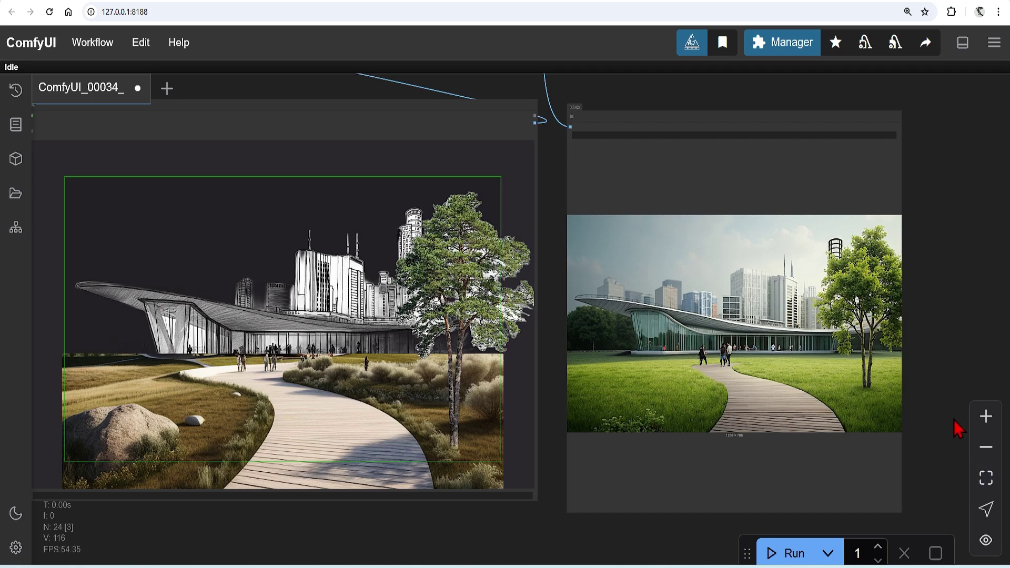
# Step: Enable ghibskylora.safetensors in the Power Lora Loader and insert "ghibsky" before "realistic" in the positive prompt
pyautogui.scroll(-4, 933, 463)
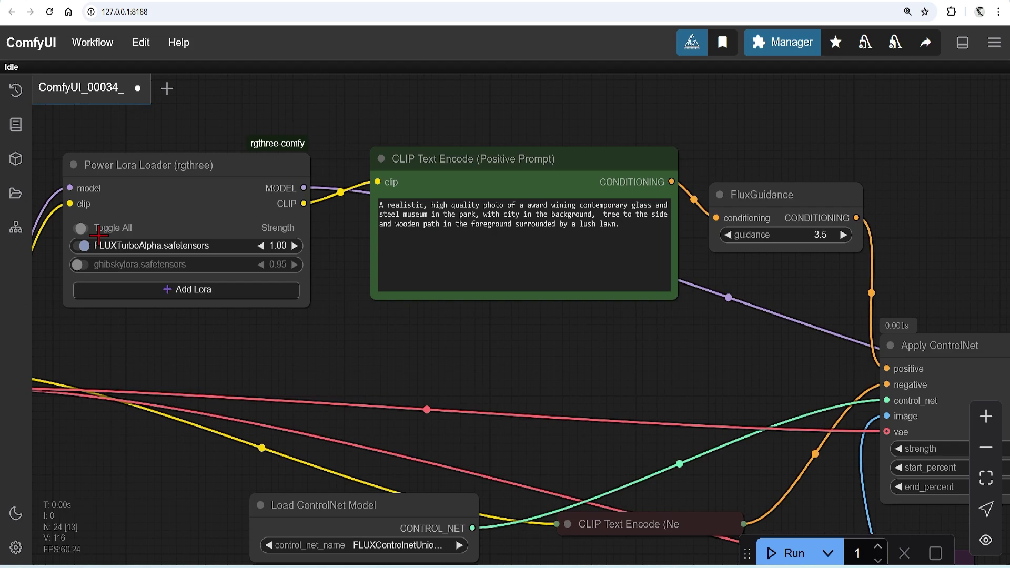
pyautogui.click(79, 265)
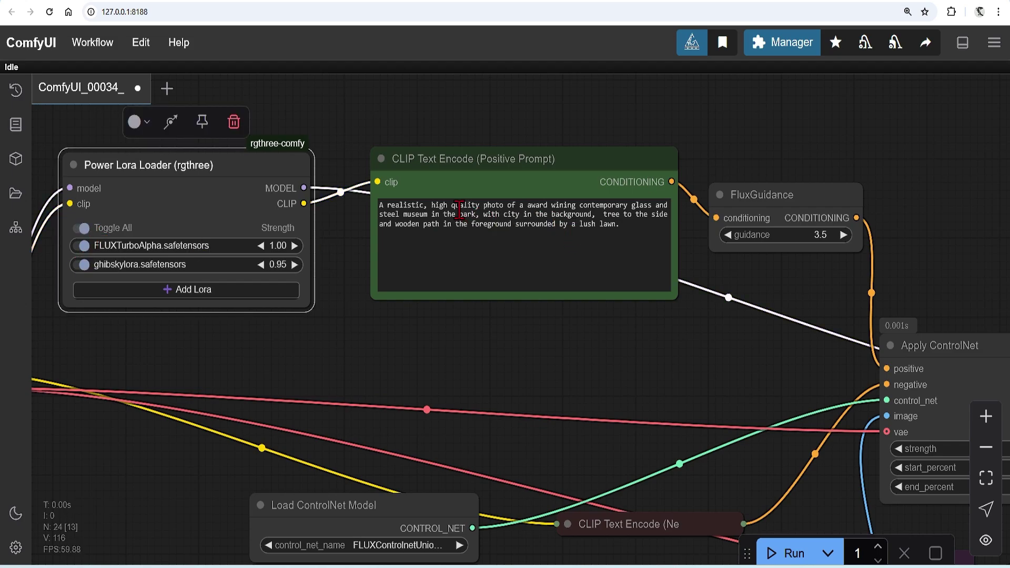
pyautogui.click(389, 206)
pyautogui.write('ghibsky')
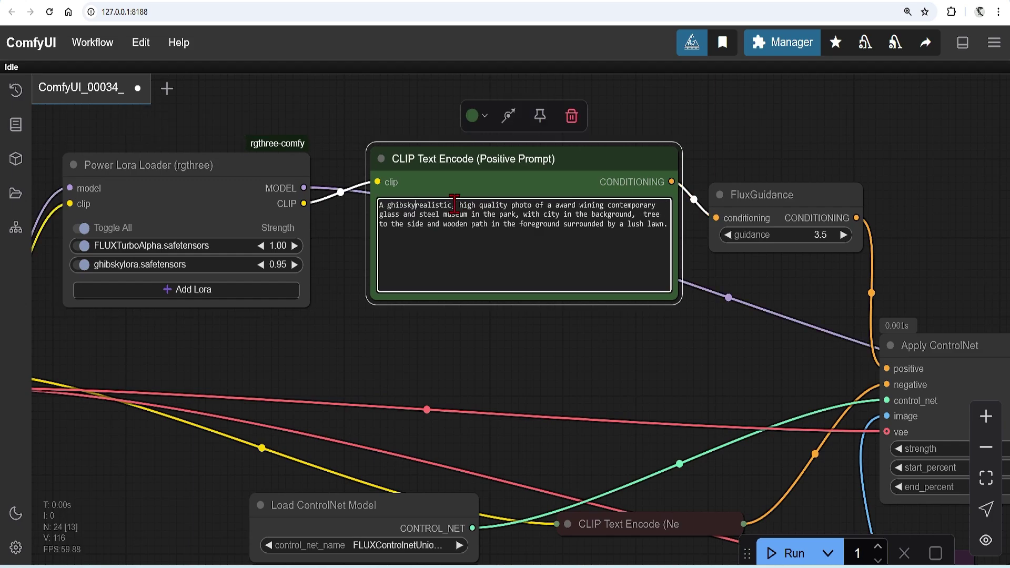
# Step: Set the strength of ghibskylora.safetensors to 0.8 in the Power Lora Loader
pyautogui.click(276, 265)
pyautogui.write('0.')
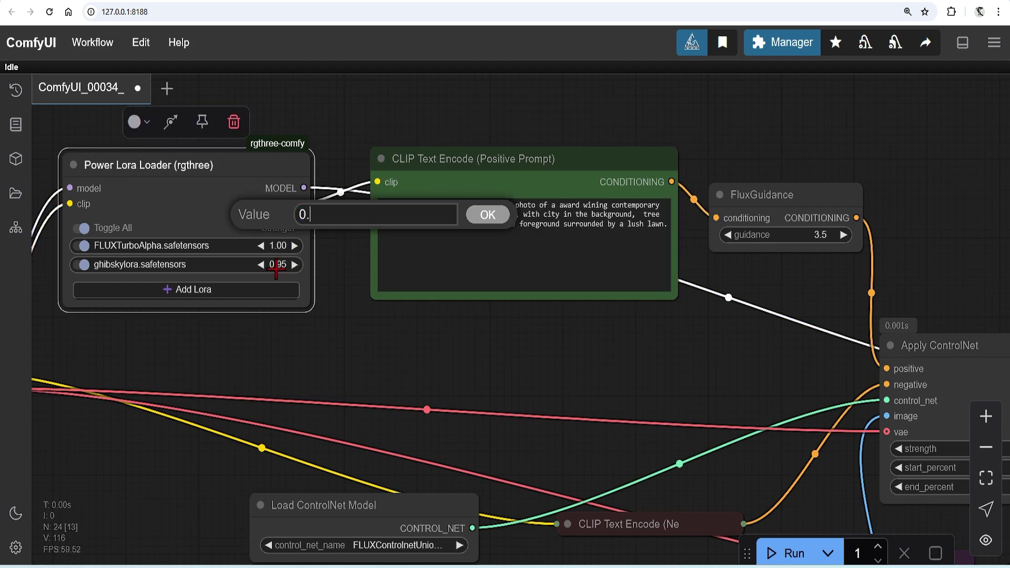
pyautogui.write('8')
pyautogui.click(485, 215)
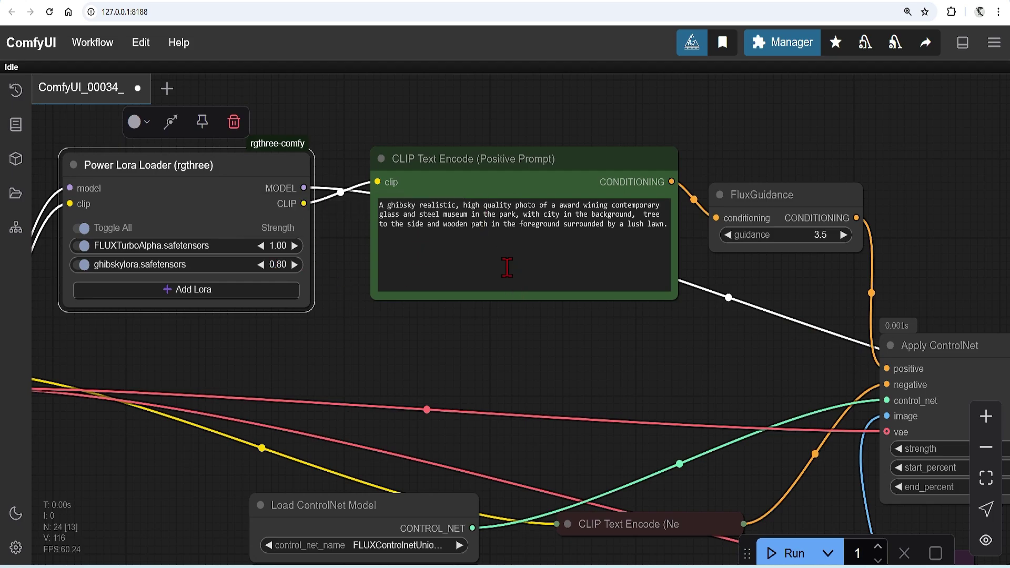
# Step: Insert "style" after "ghibsky" in the positive prompt, finish it with "in the summer", and render the scene
pyautogui.click(419, 206)
pyautogui.write('style')
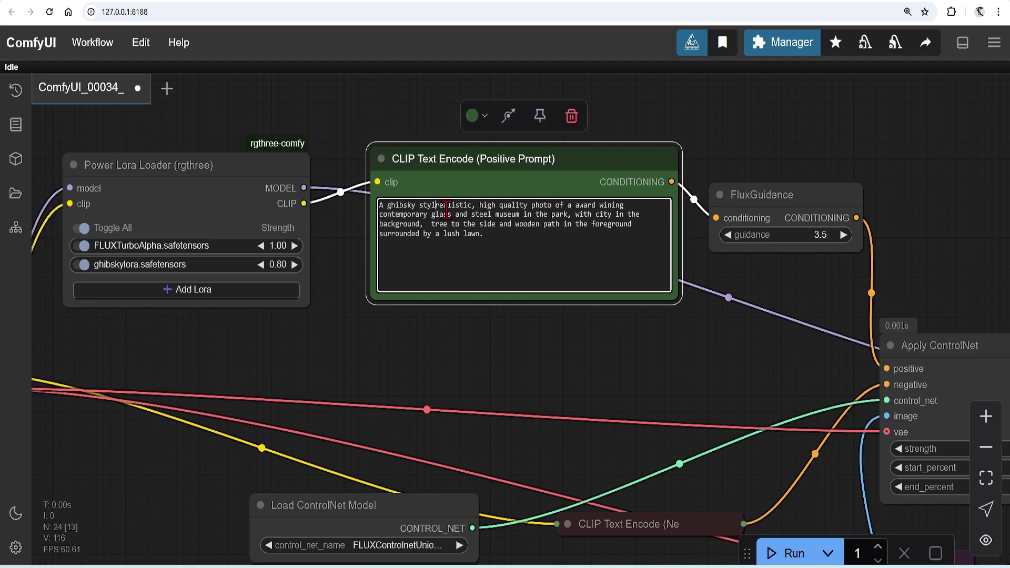
pyautogui.scroll(-3, 861, 480)
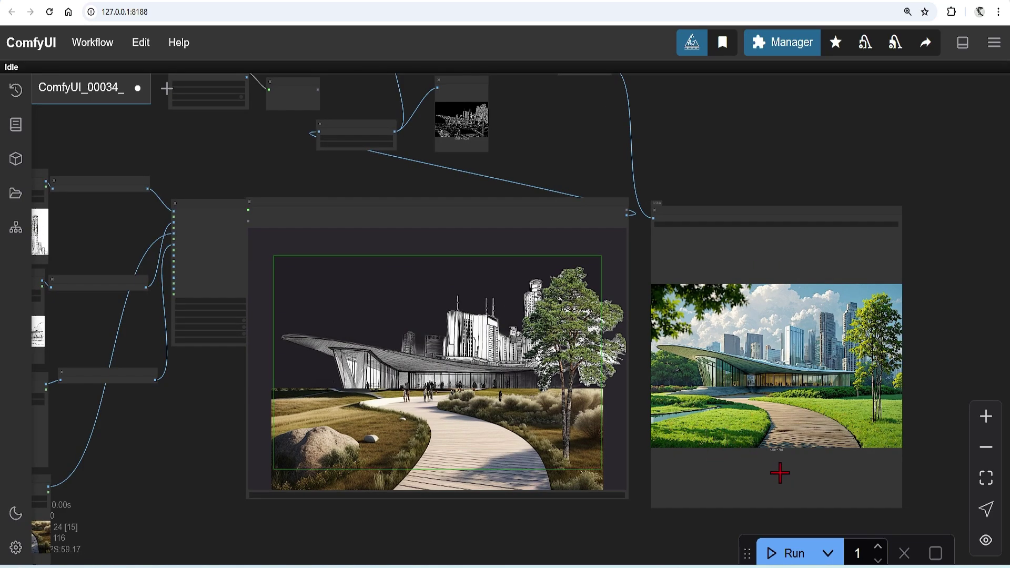
pyautogui.scroll(-5, 794, 481)
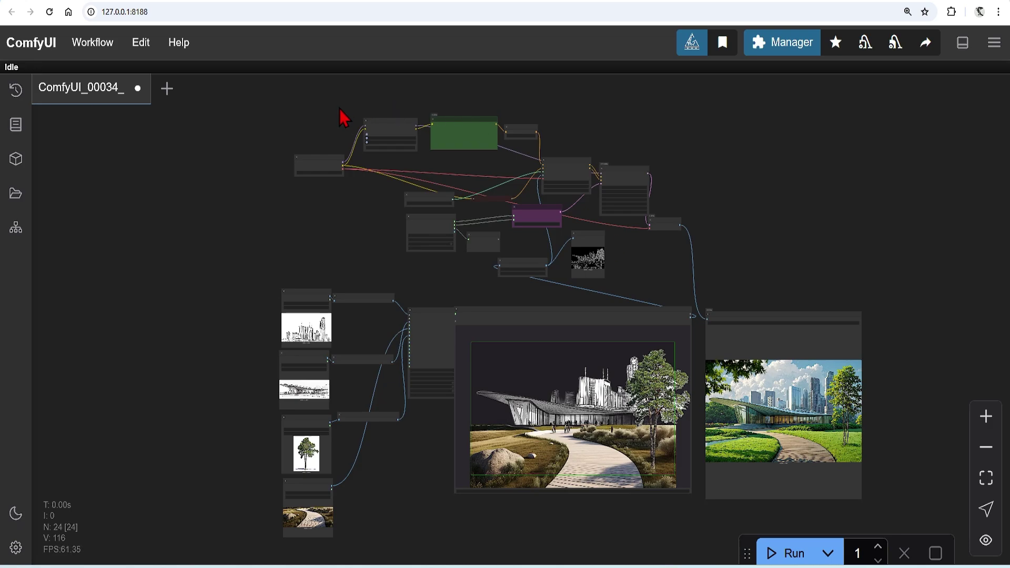
# Step: Add UltraRealPhotolora.safetensors to the Power Lora Loader and disable ghibskylora.safetensors
pyautogui.scroll(10, 379, 120)
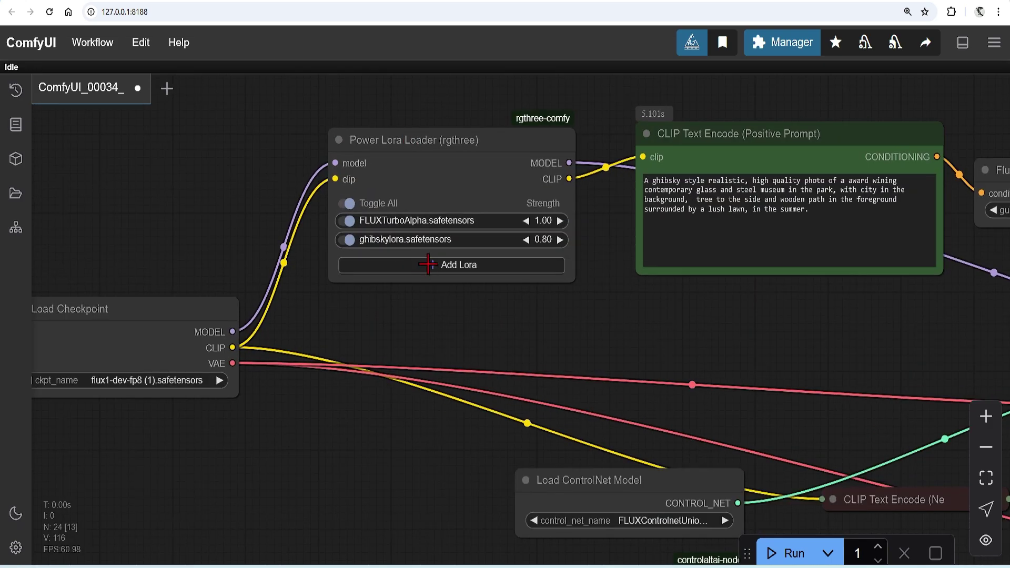
pyautogui.click(428, 265)
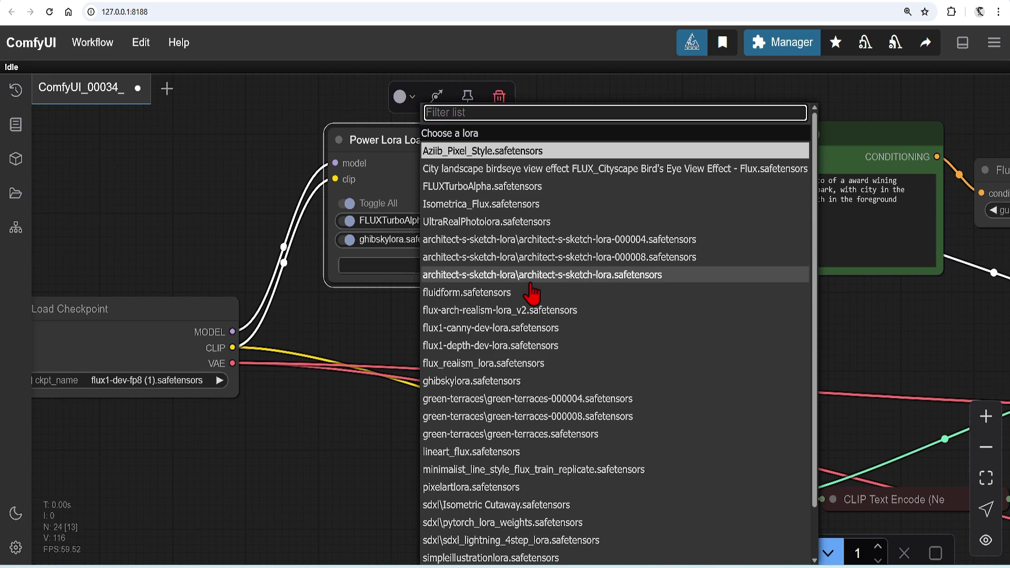
pyautogui.click(528, 222)
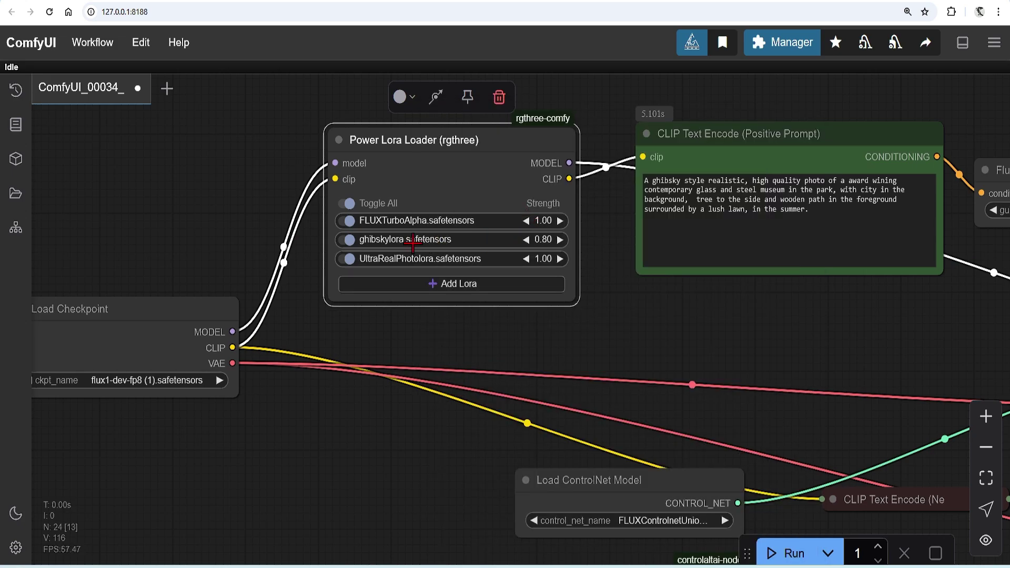
pyautogui.click(346, 240)
# Step: Set the strength of UltraRealPhotolora.safetensors to 0.9 and render the scene with it
pyautogui.moveTo(550, 259); pyautogui.dragTo(548, 260)
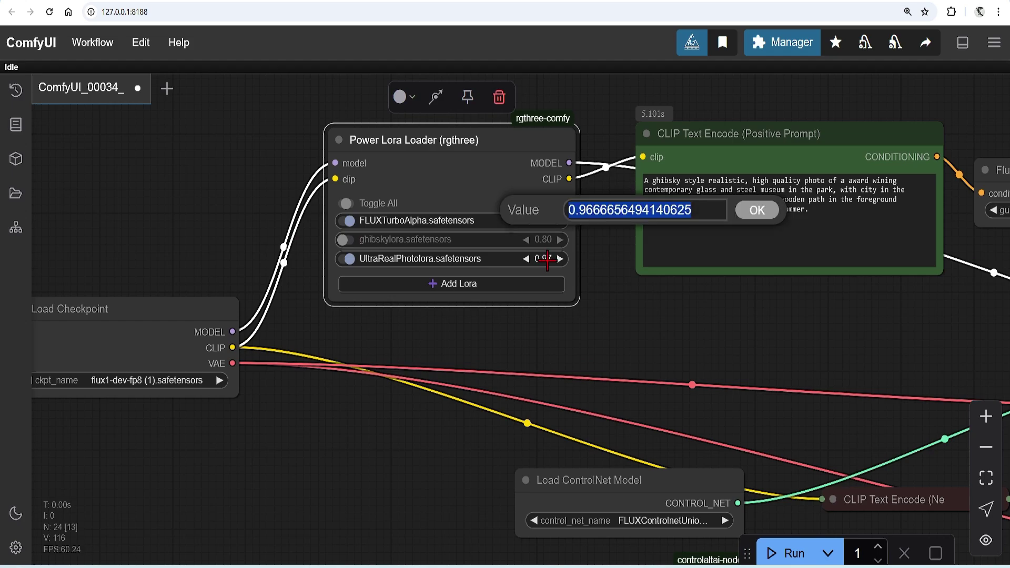
pyautogui.write('0.9')
pyautogui.click(757, 210)
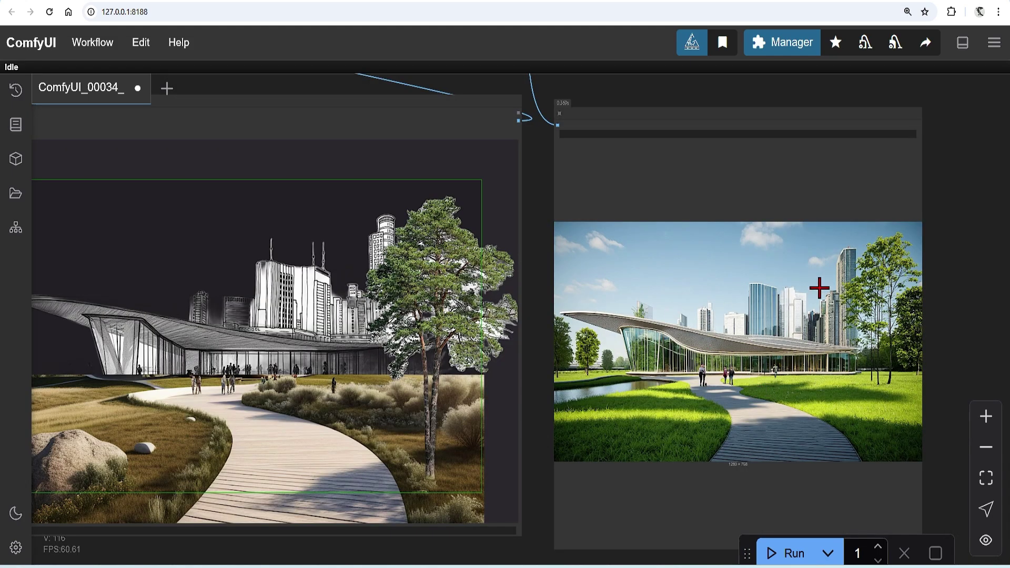
pyautogui.scroll(-1, 866, 395)
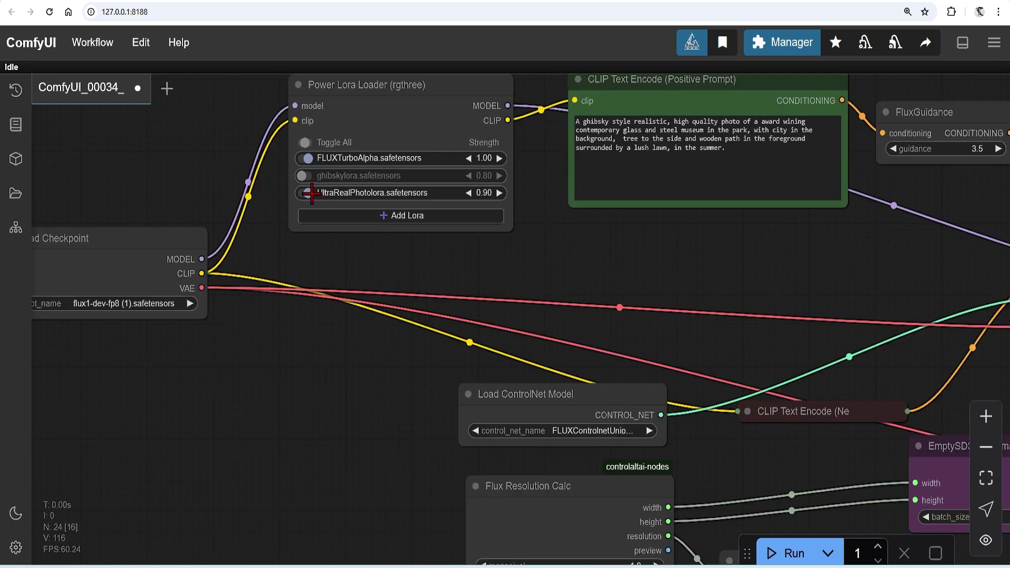
# Step: Disable UltraRealPhotolora.safetensors, use ghibskylora.safetensors again at a slightly lower strength, and render the scene for inspection
pyautogui.click(301, 193)
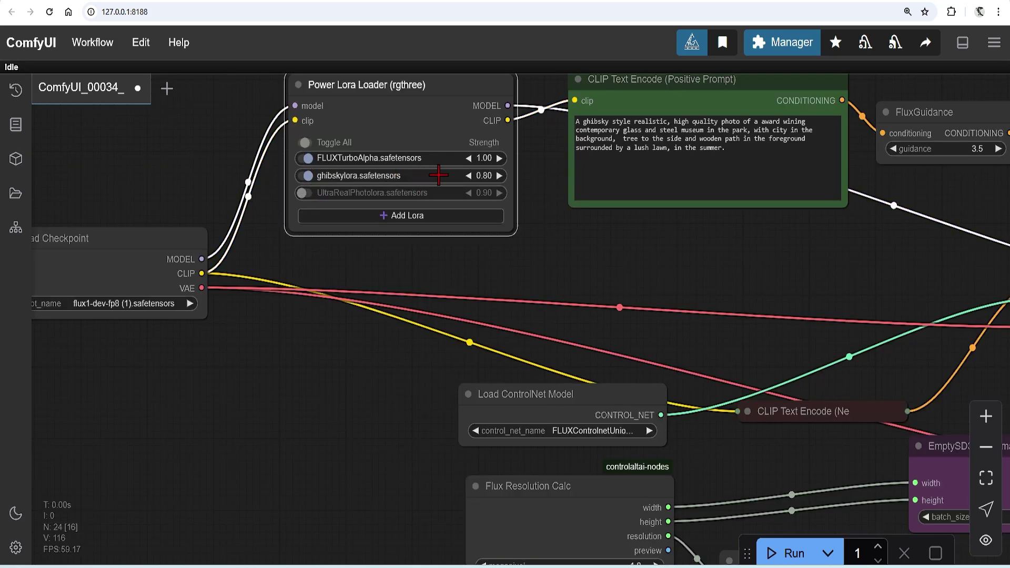
pyautogui.click(469, 175)
pyautogui.scroll(-10, 368, 227)
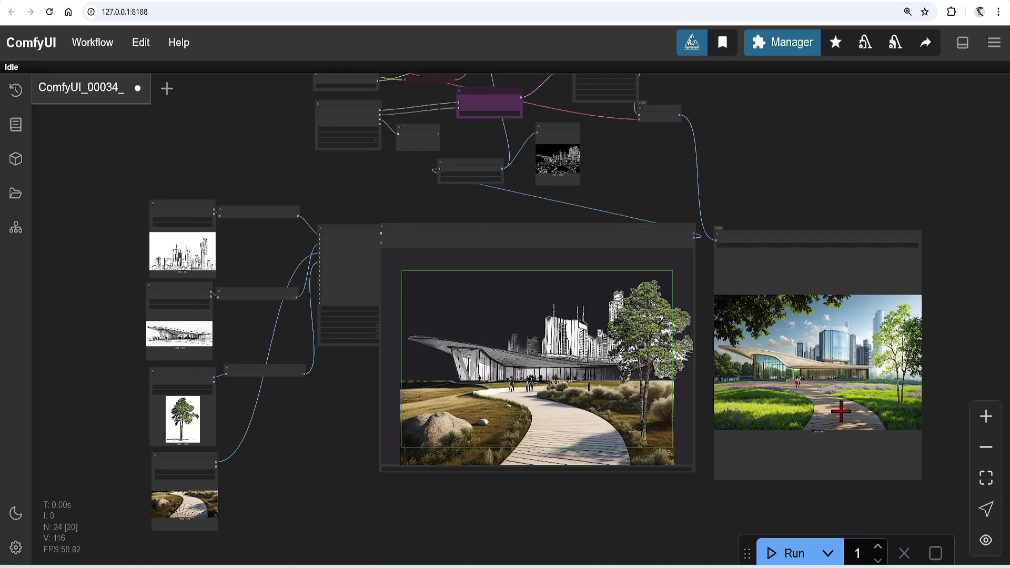
pyautogui.scroll(8, 841, 411)
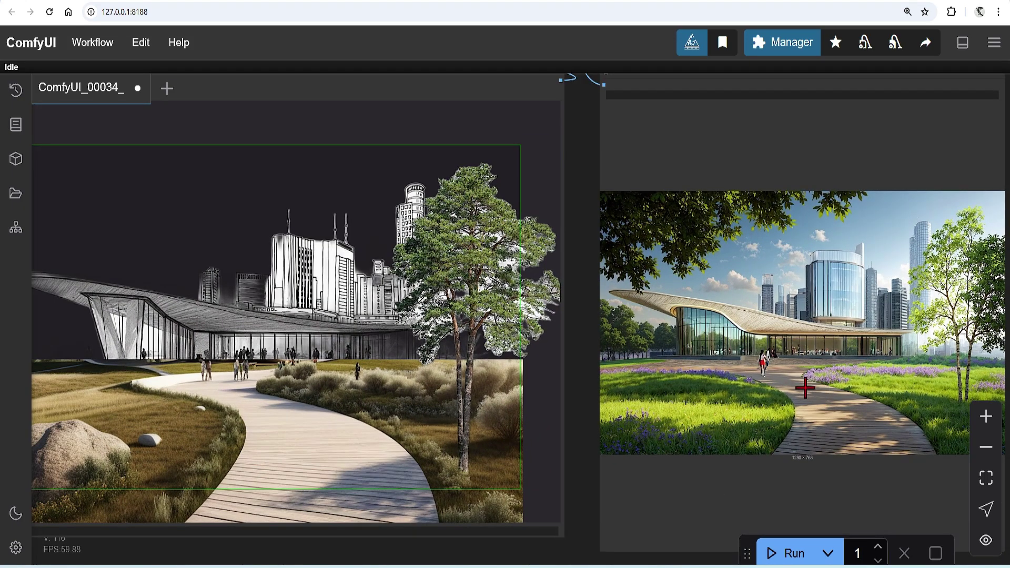
pyautogui.scroll(2, 841, 313)
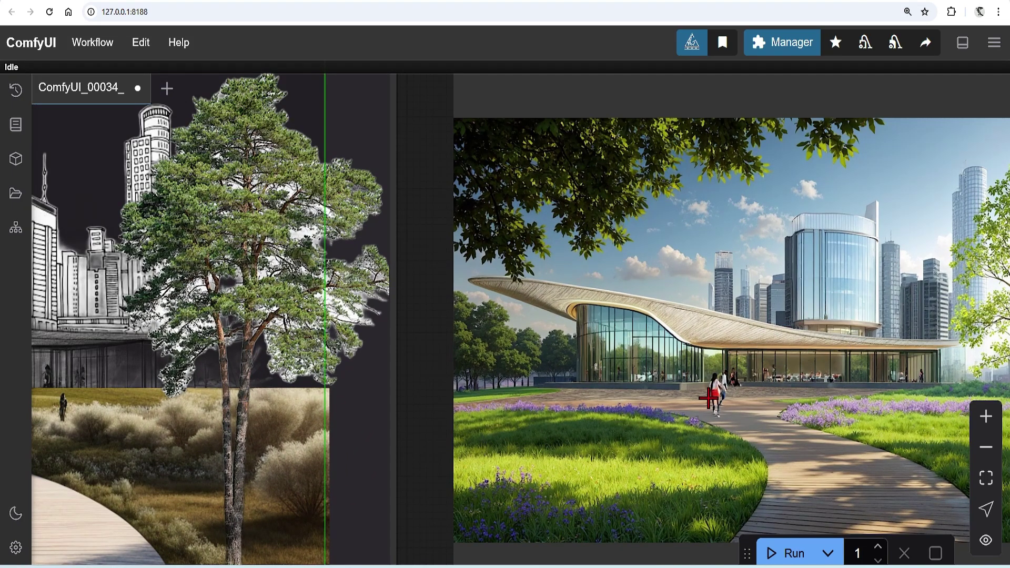
pyautogui.scroll(-4, 708, 395)
pyautogui.scroll(-3, 836, 366)
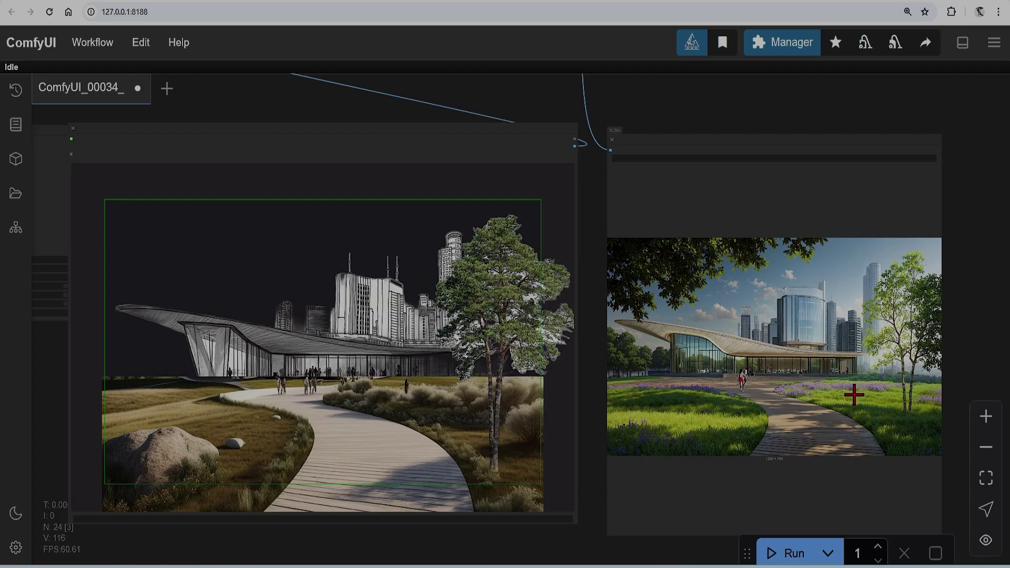